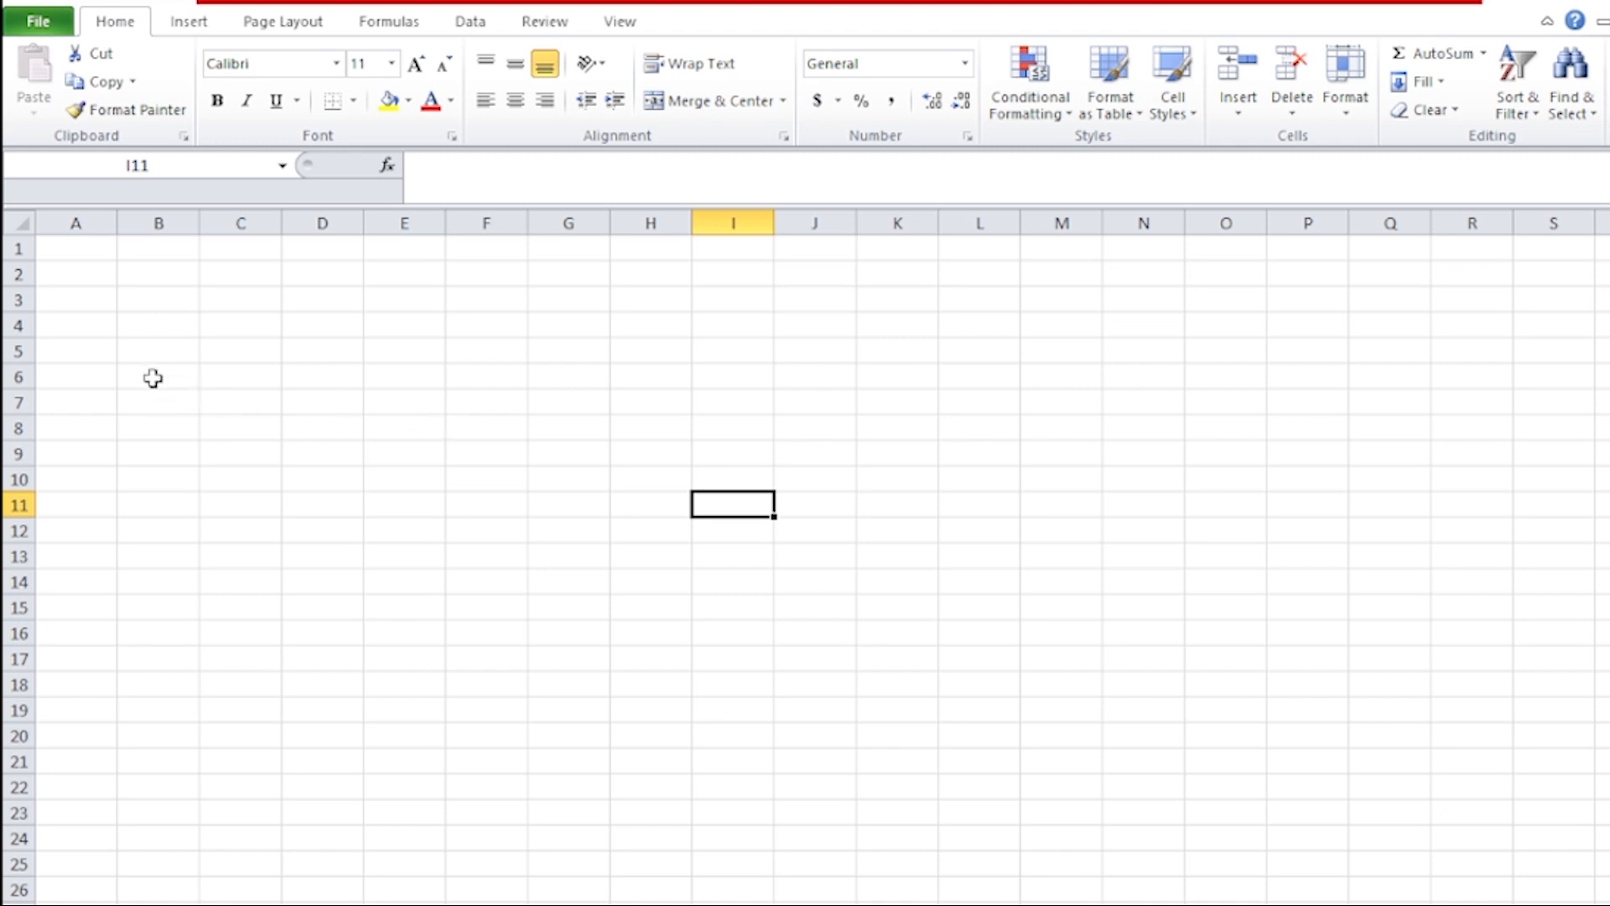
- Select the empty cell range B6:I16 for the table
left_click_drag(153, 378, 658, 577)
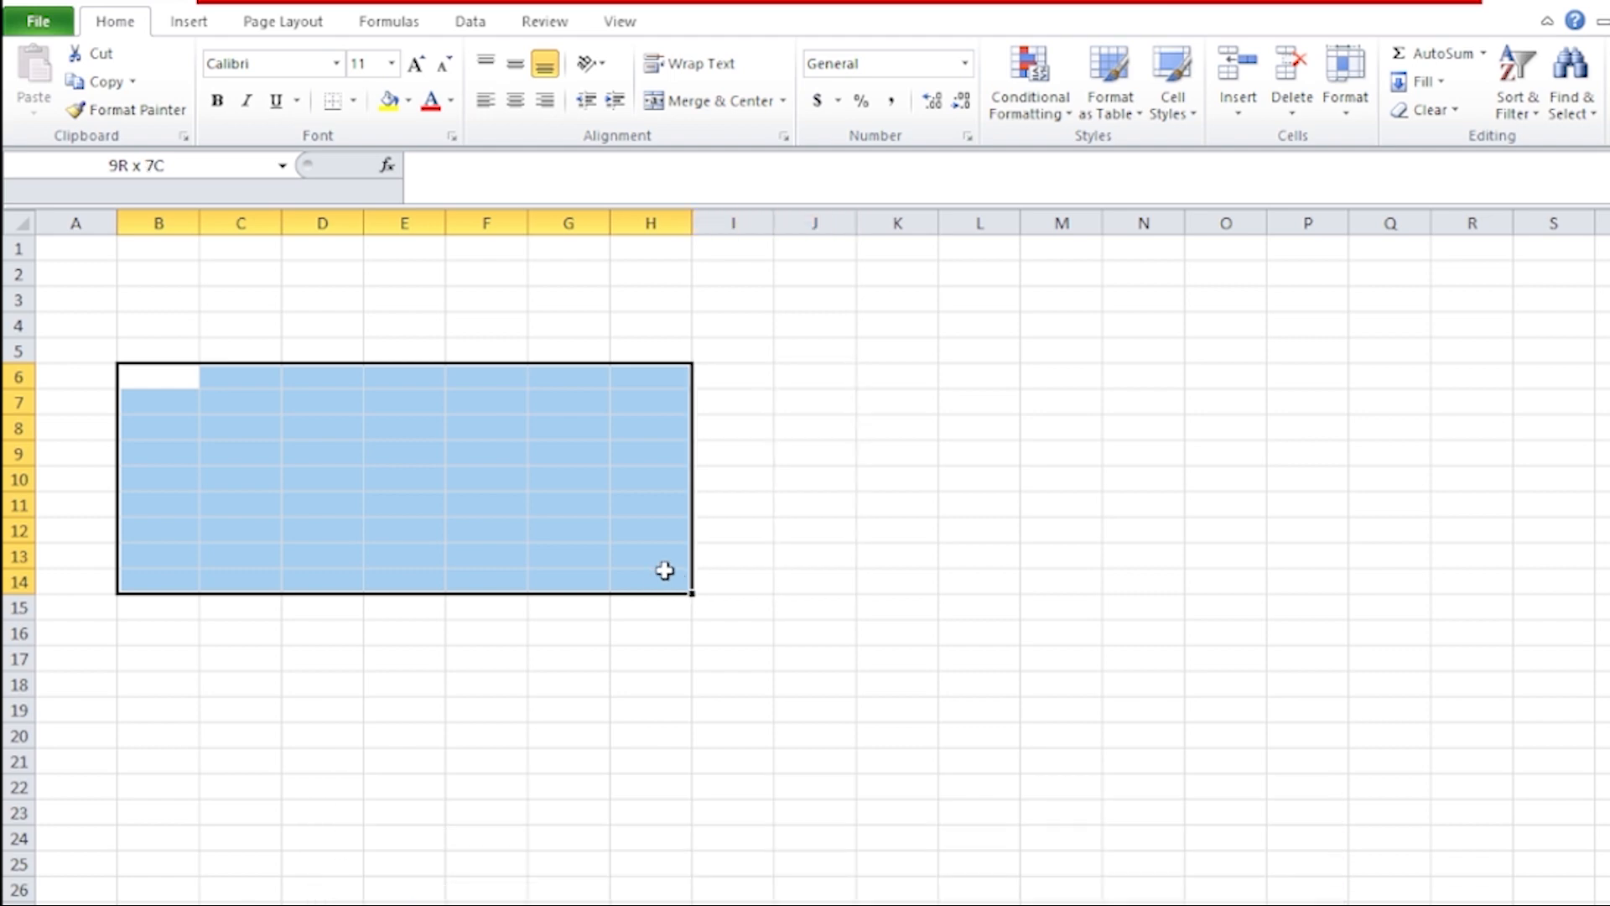
left_click_drag(664, 570, 664, 570)
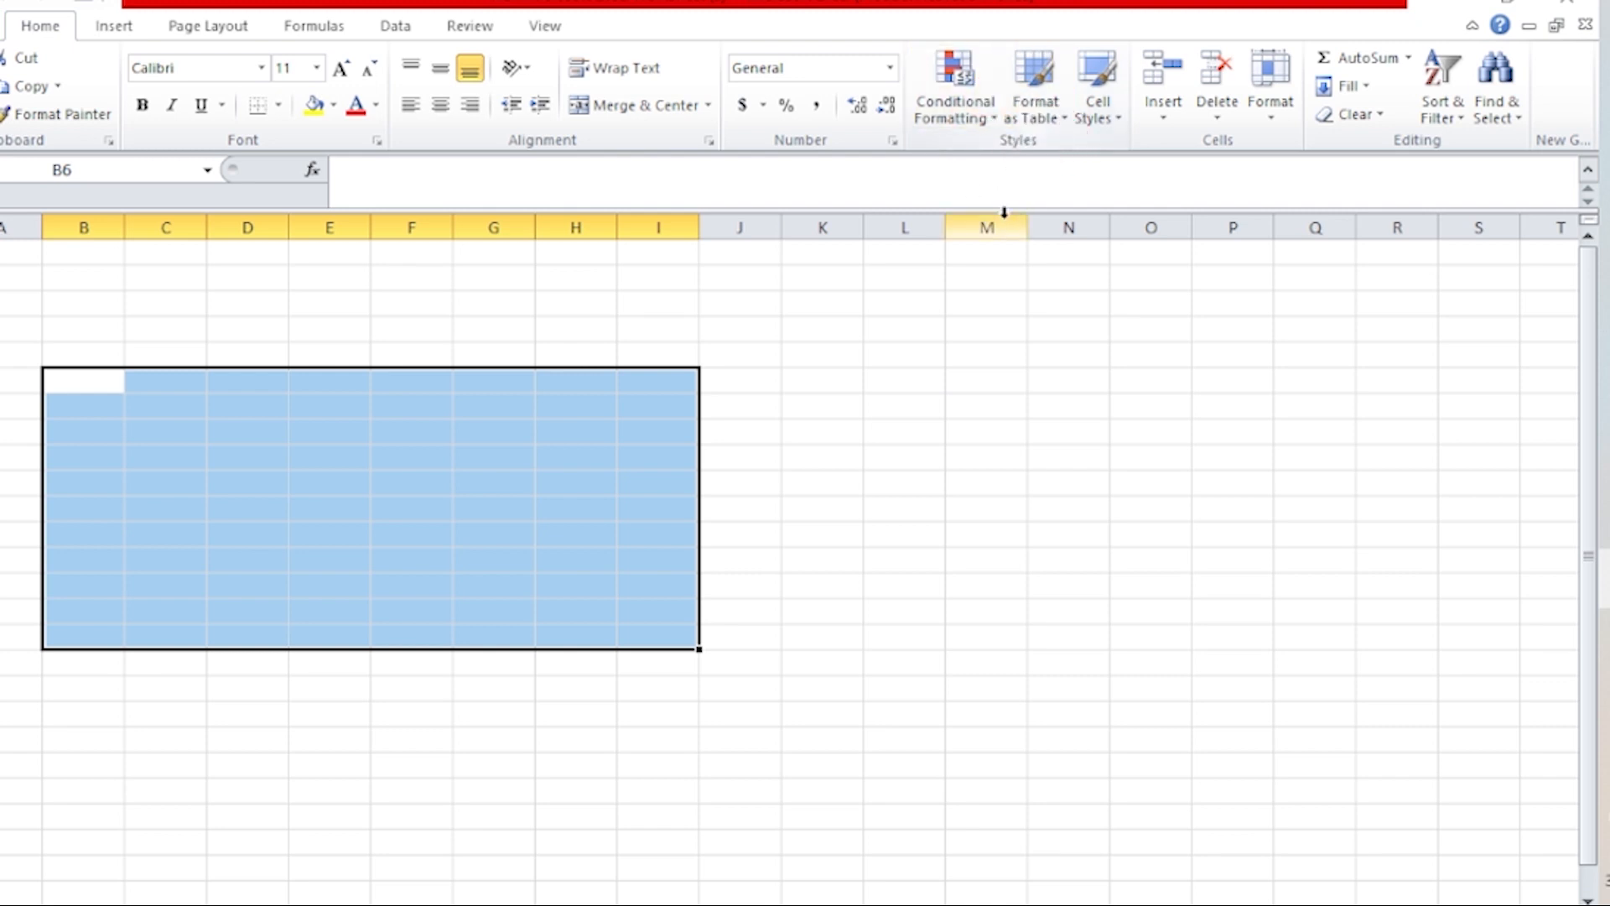
left_click(1033, 111)
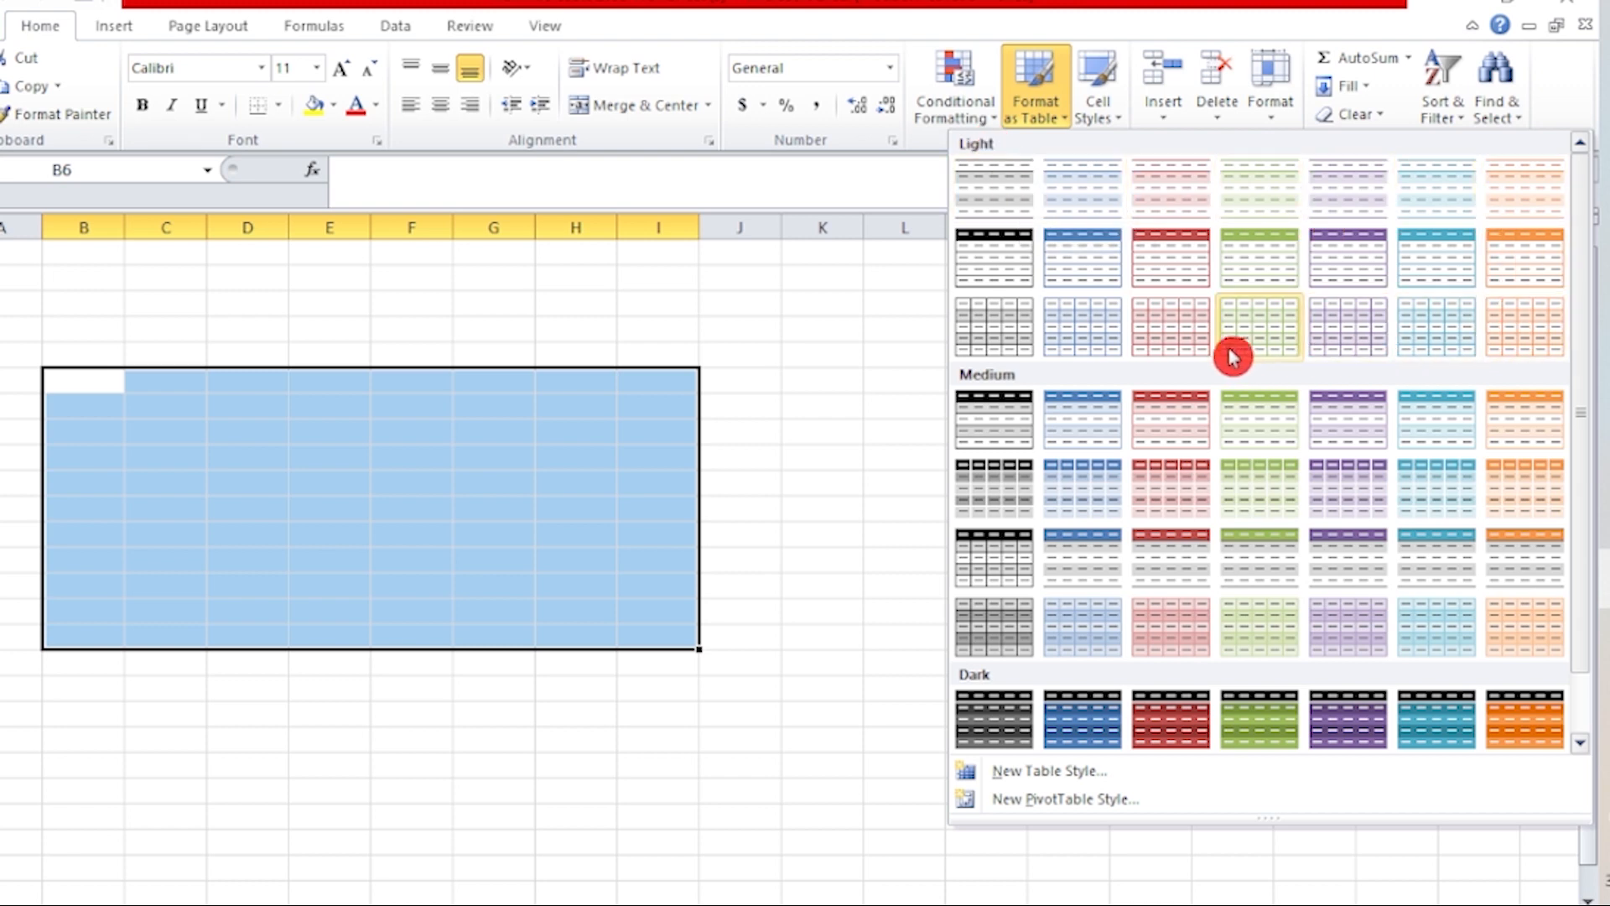
left_click(993, 258)
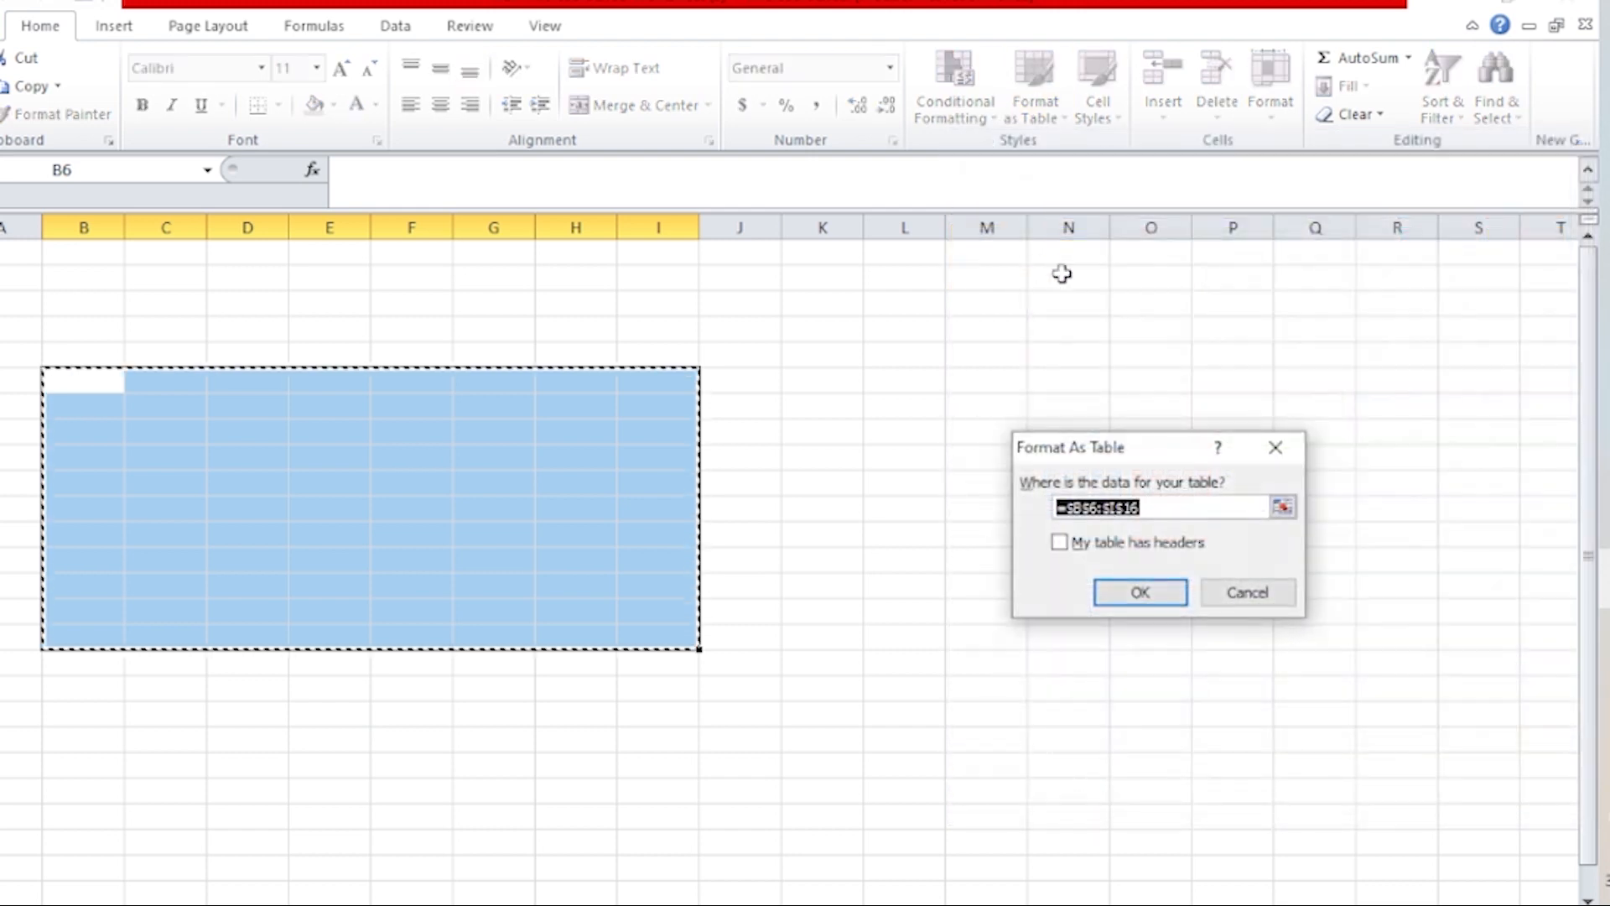
left_click(1249, 594)
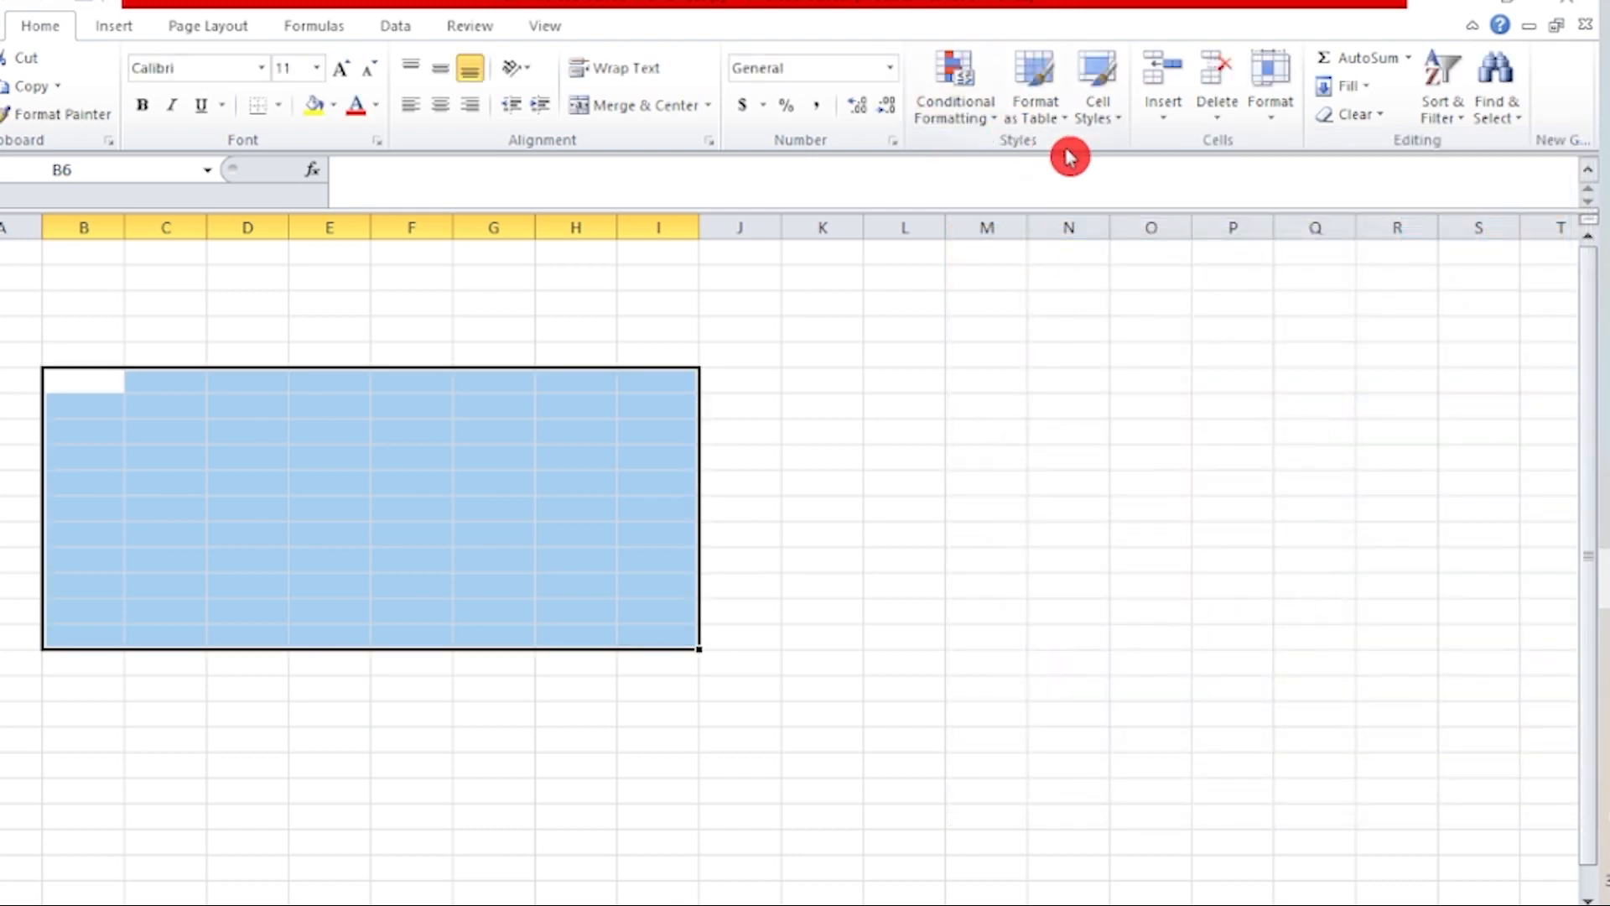
- Format the selected range =$B$6:$I$16 as a table with headers, using the light style with a blue header row
left_click(1049, 114)
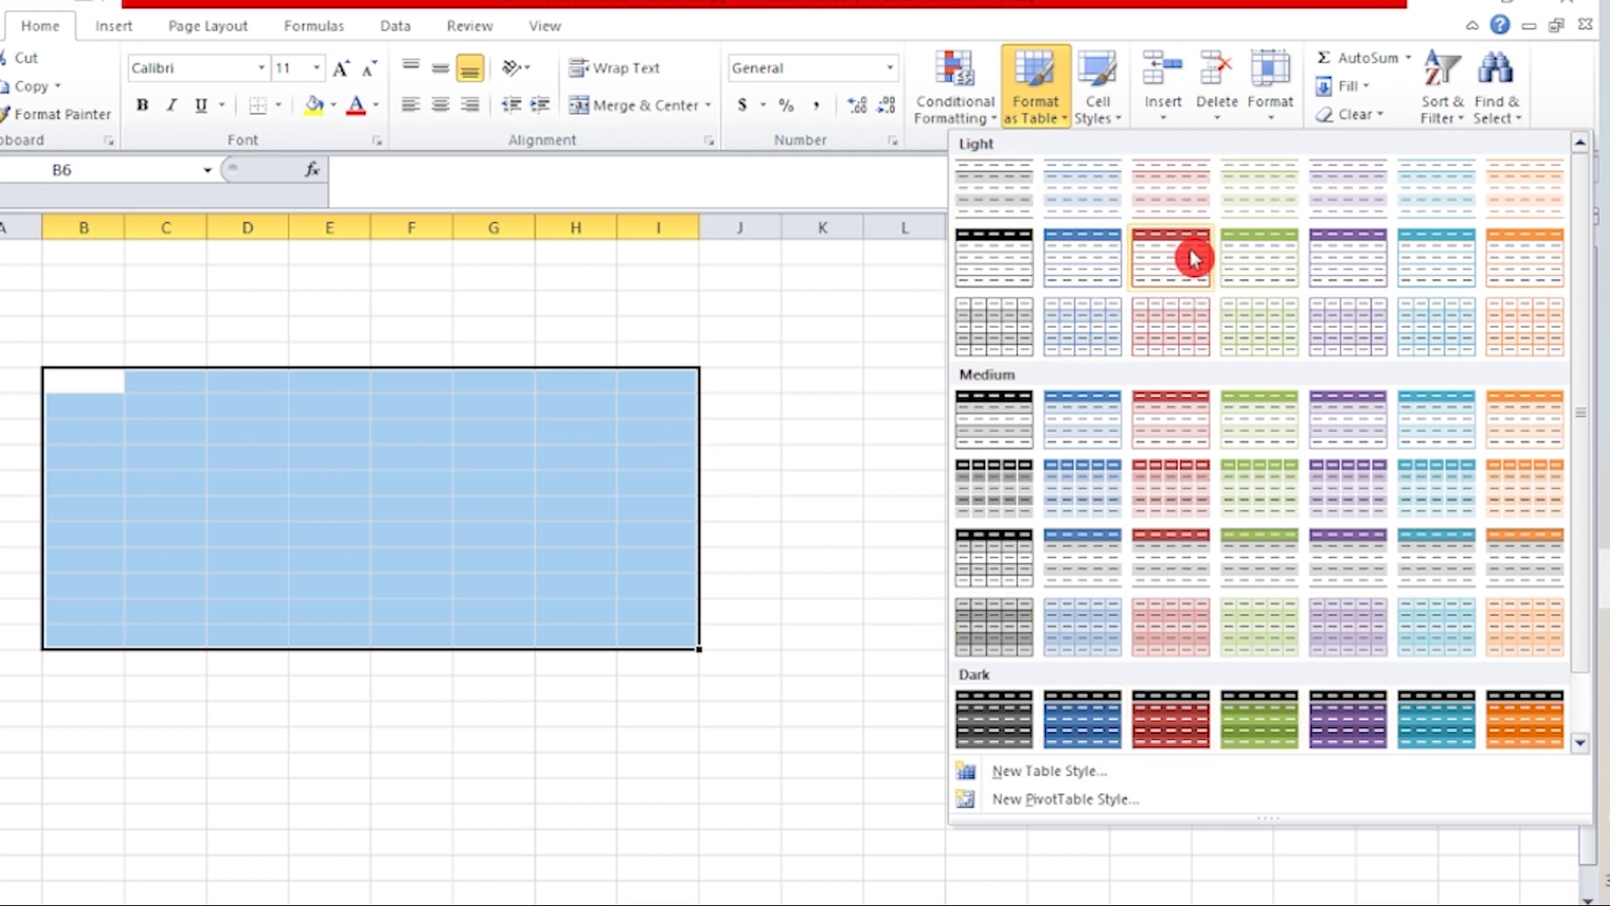
left_click(1083, 259)
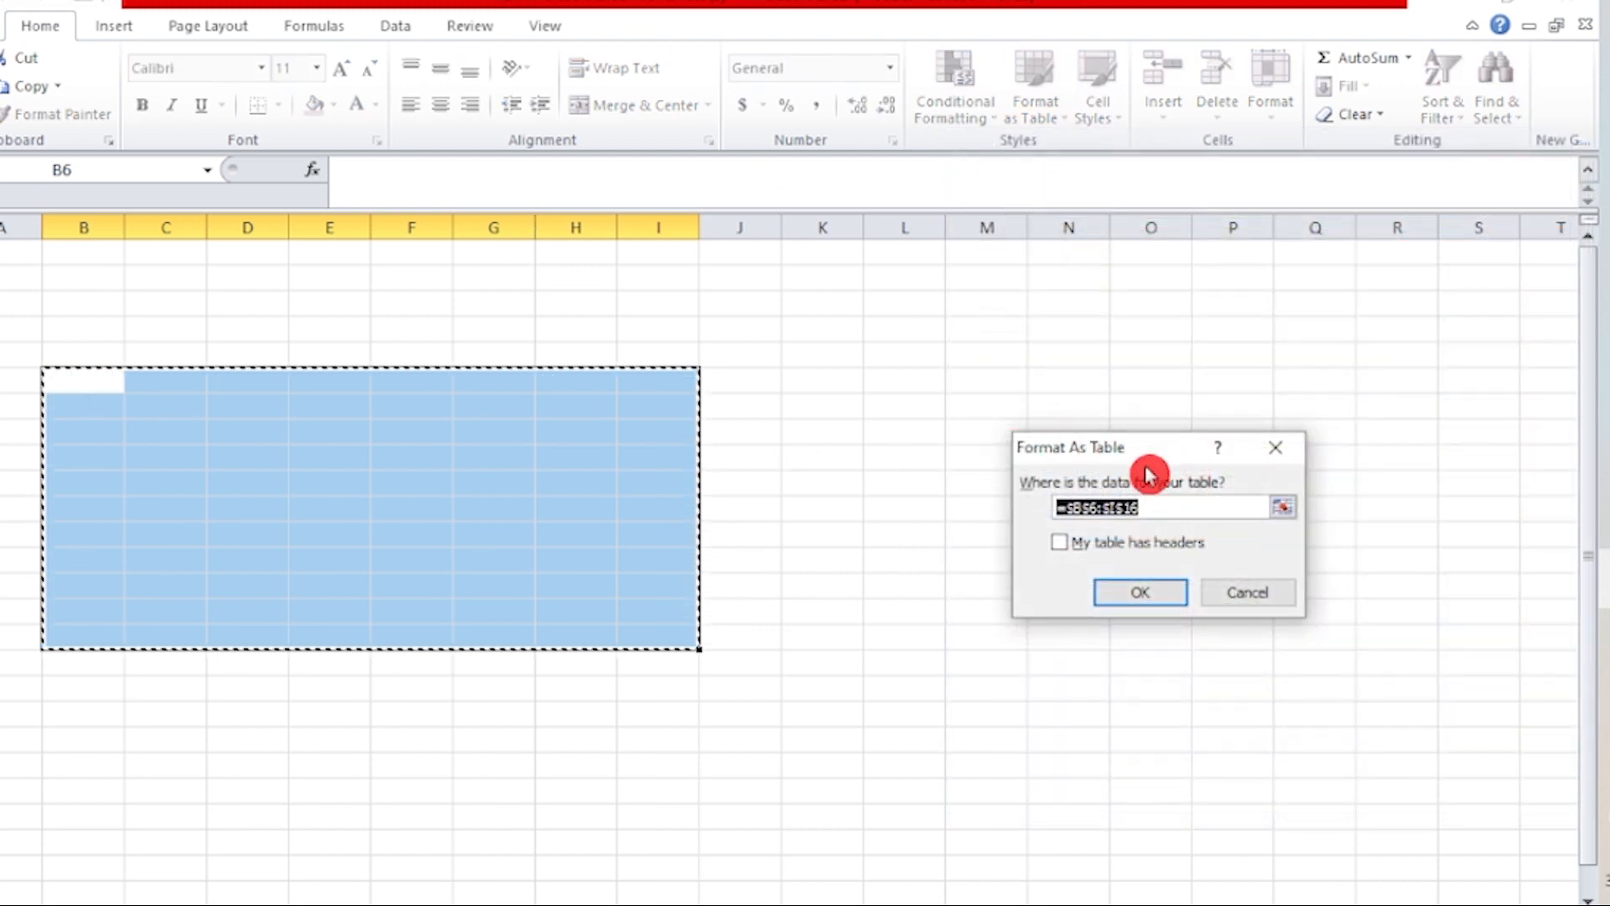
left_click_drag(1112, 453, 856, 384)
left_click(881, 521)
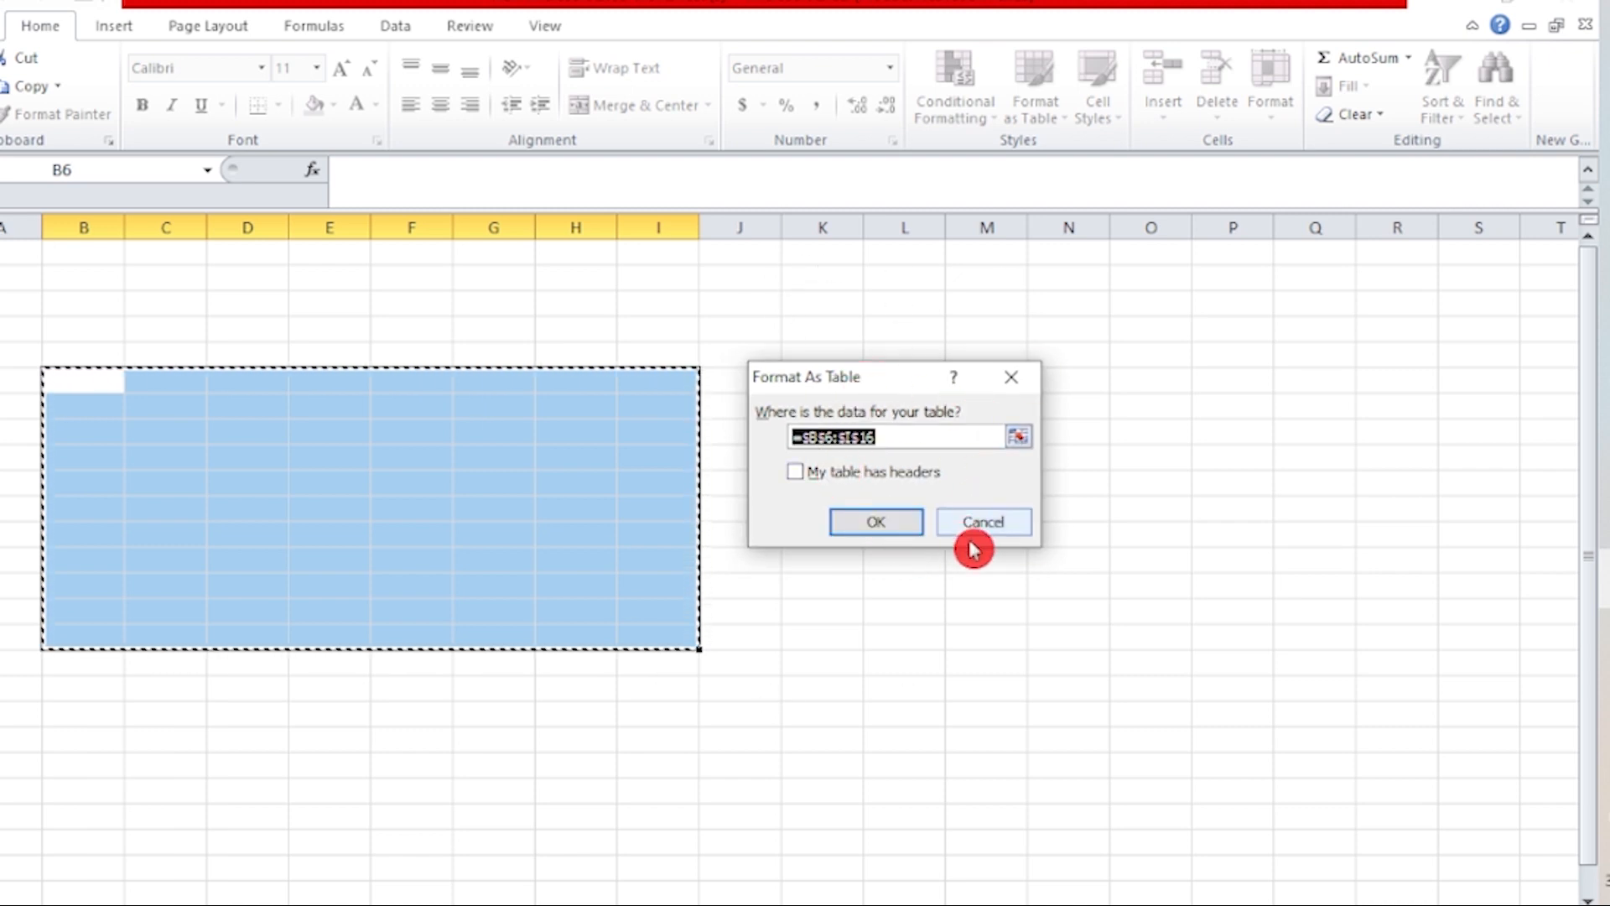
left_click(909, 438)
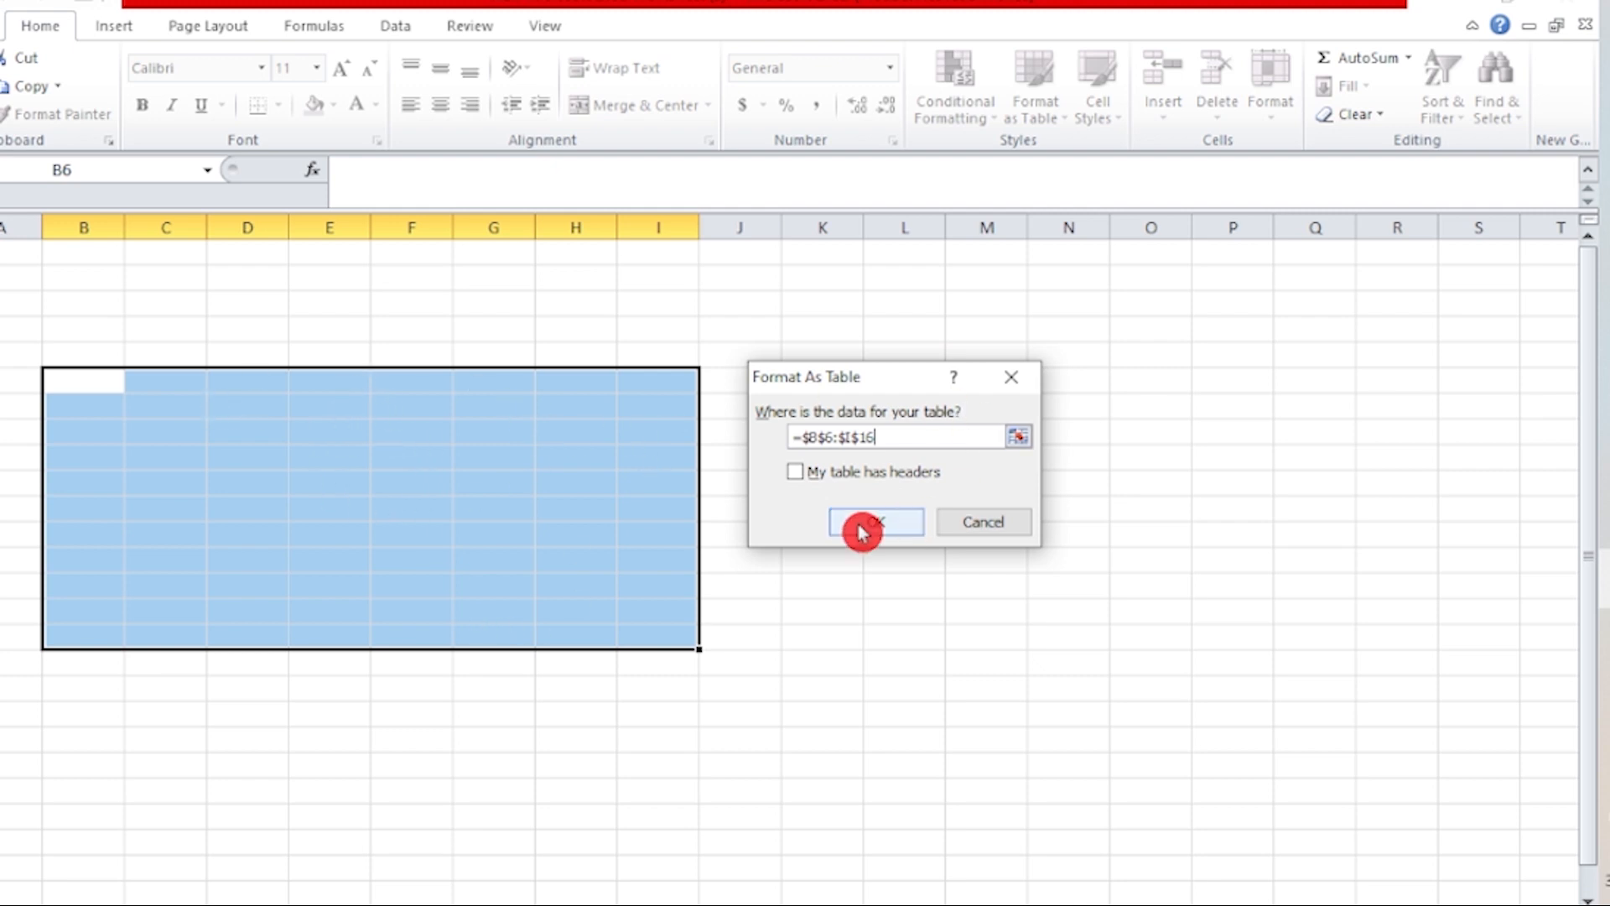
left_click(799, 476)
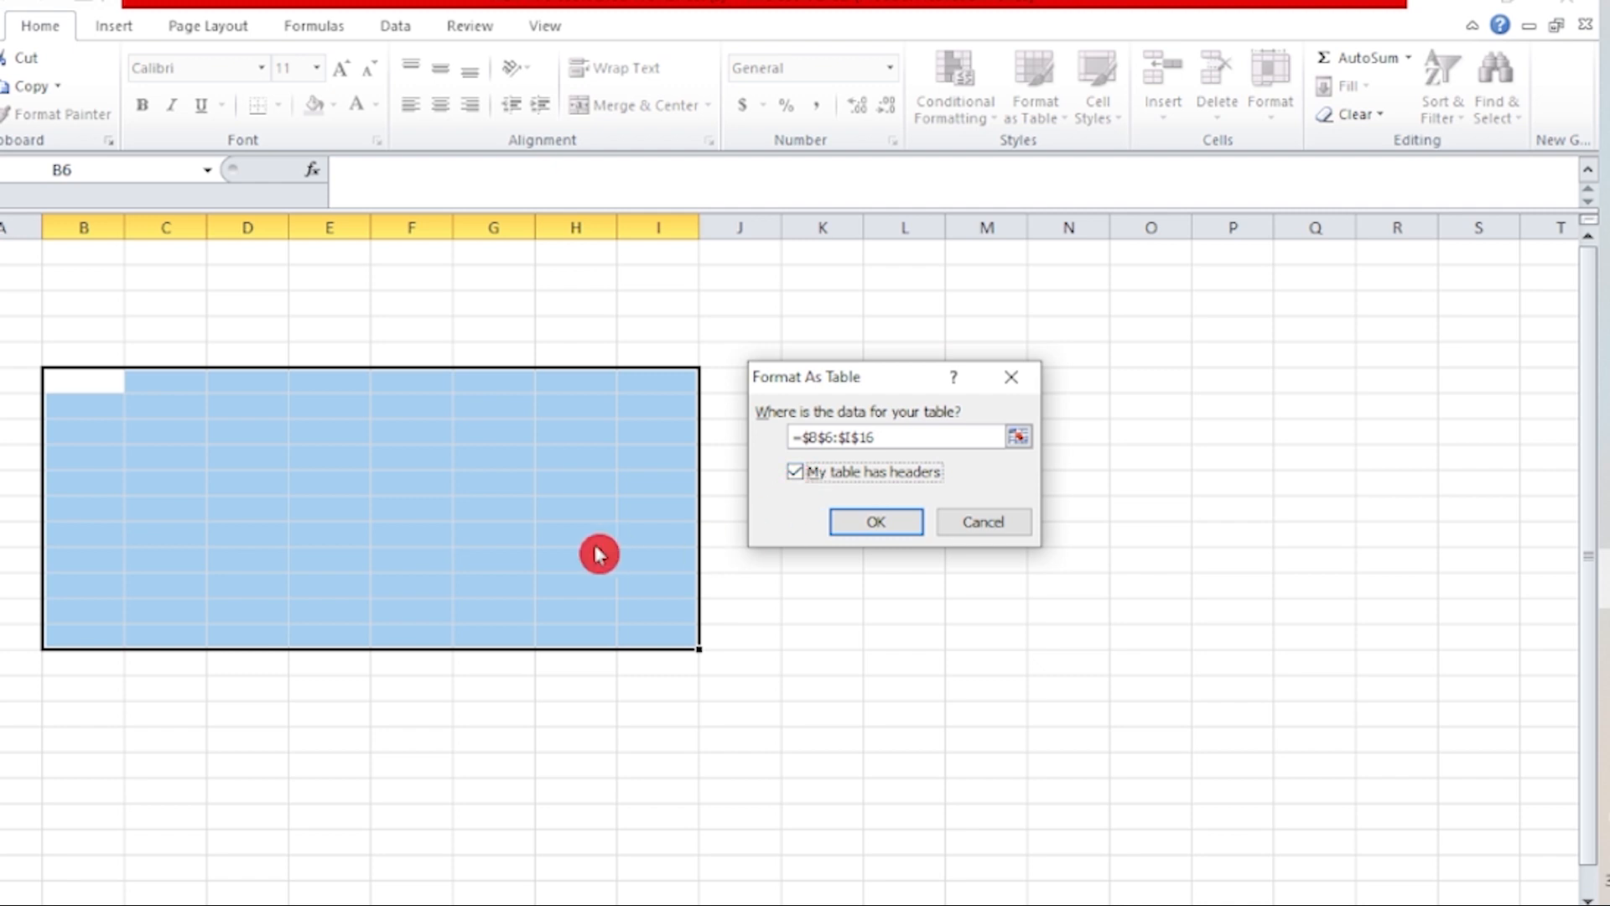
left_click(866, 520)
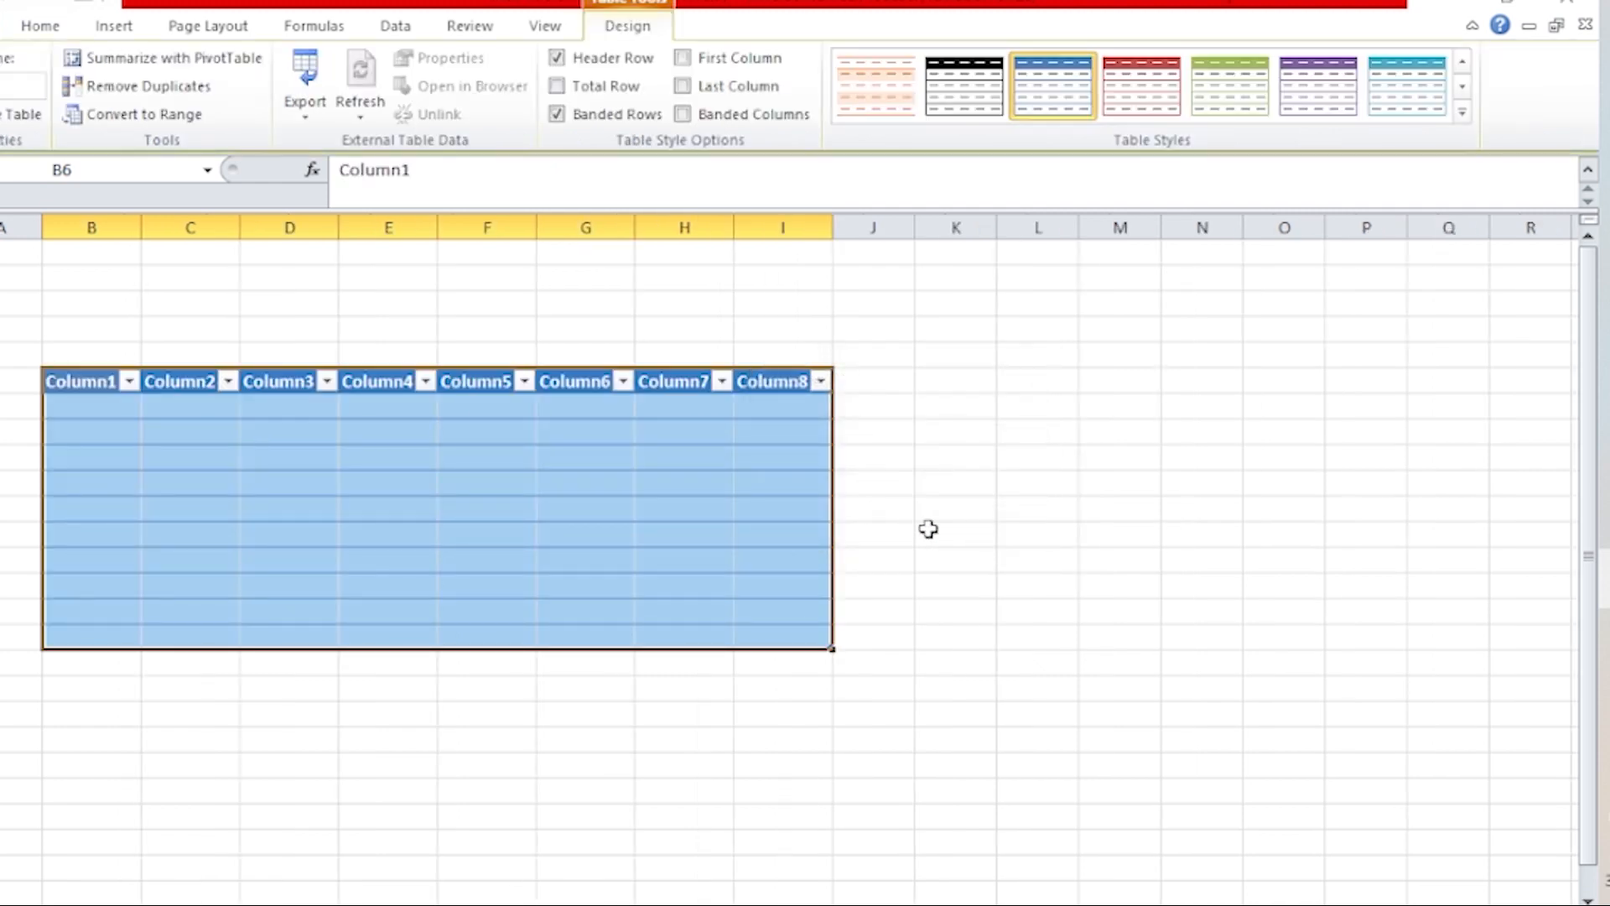
left_click(954, 532)
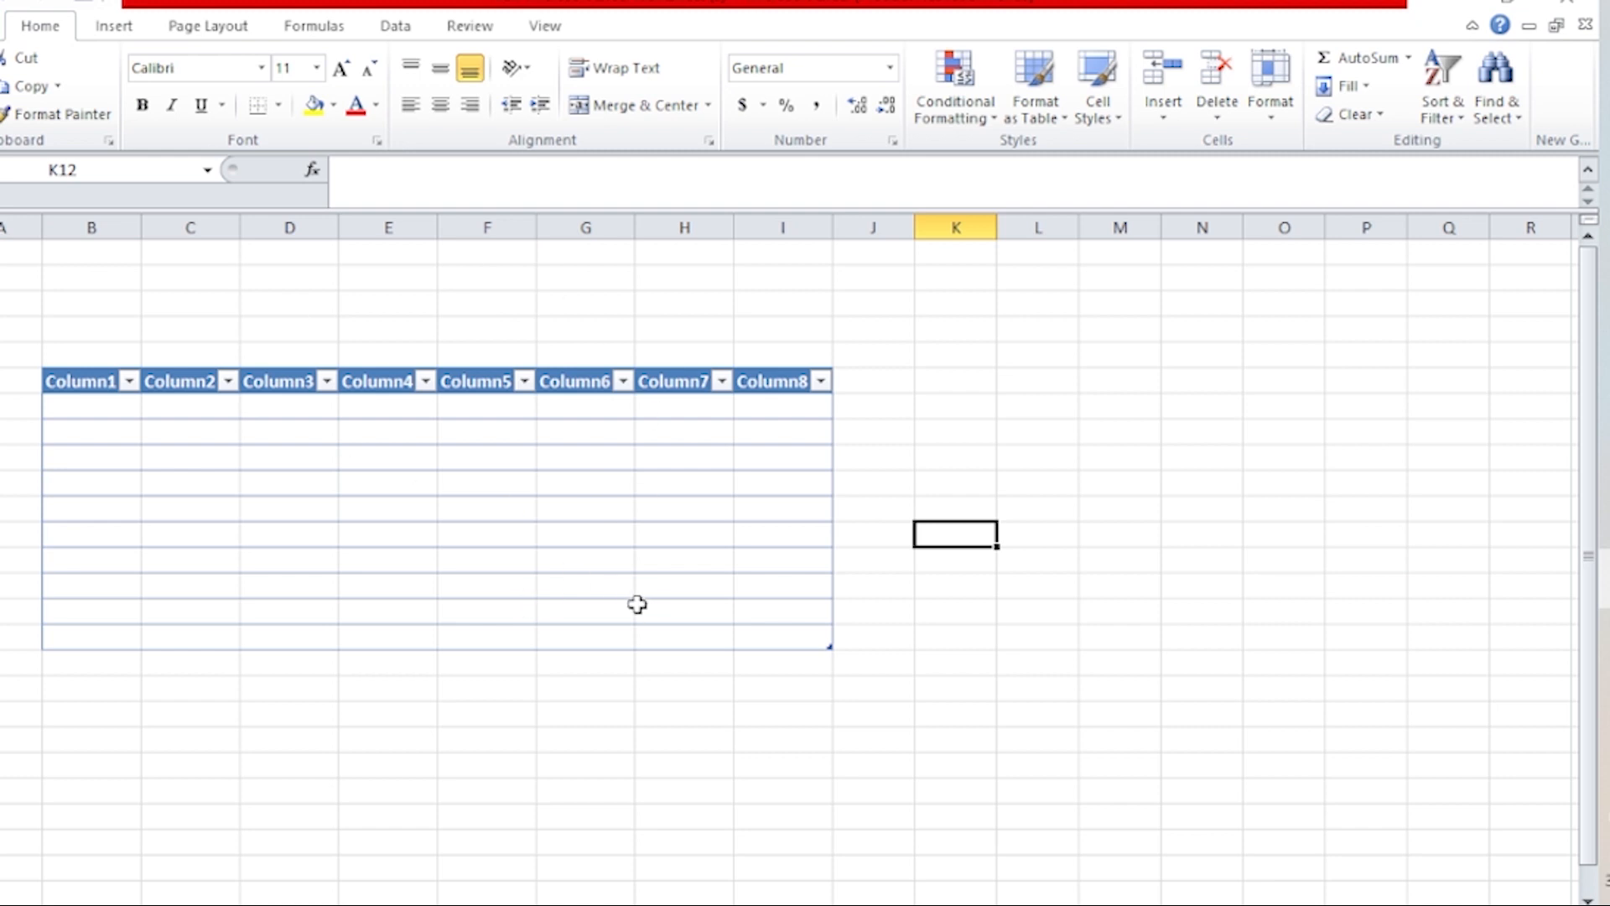
- Try several light and medium styles on the table, settling on the light style with a solid red header row
left_click(389, 764)
left_click(428, 466)
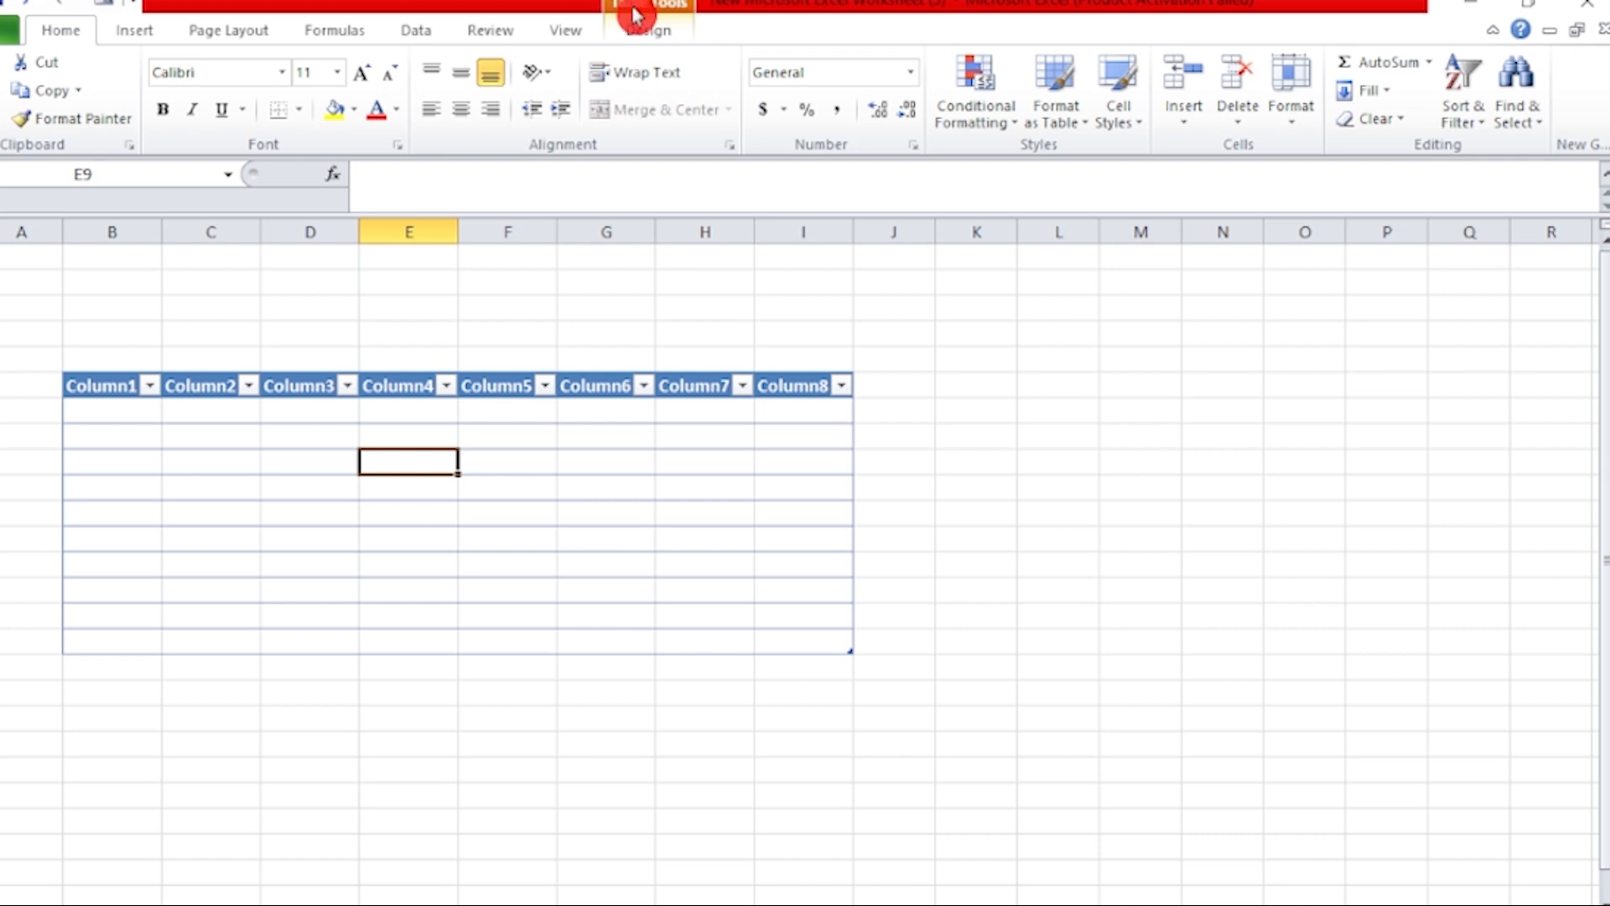
left_click(645, 30)
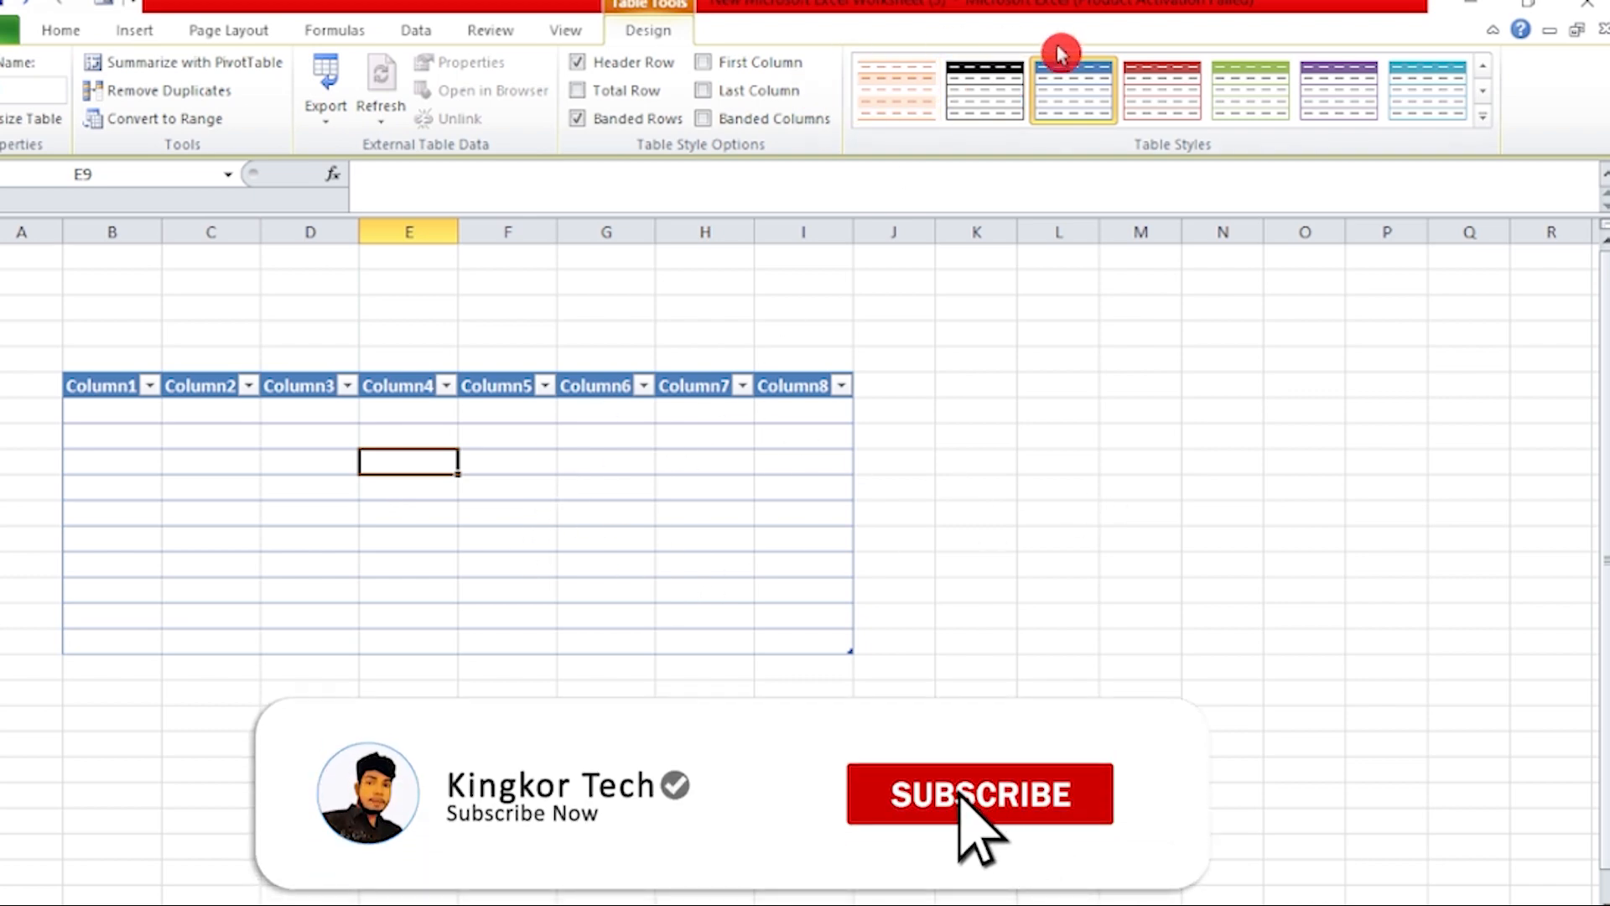
left_click(1485, 120)
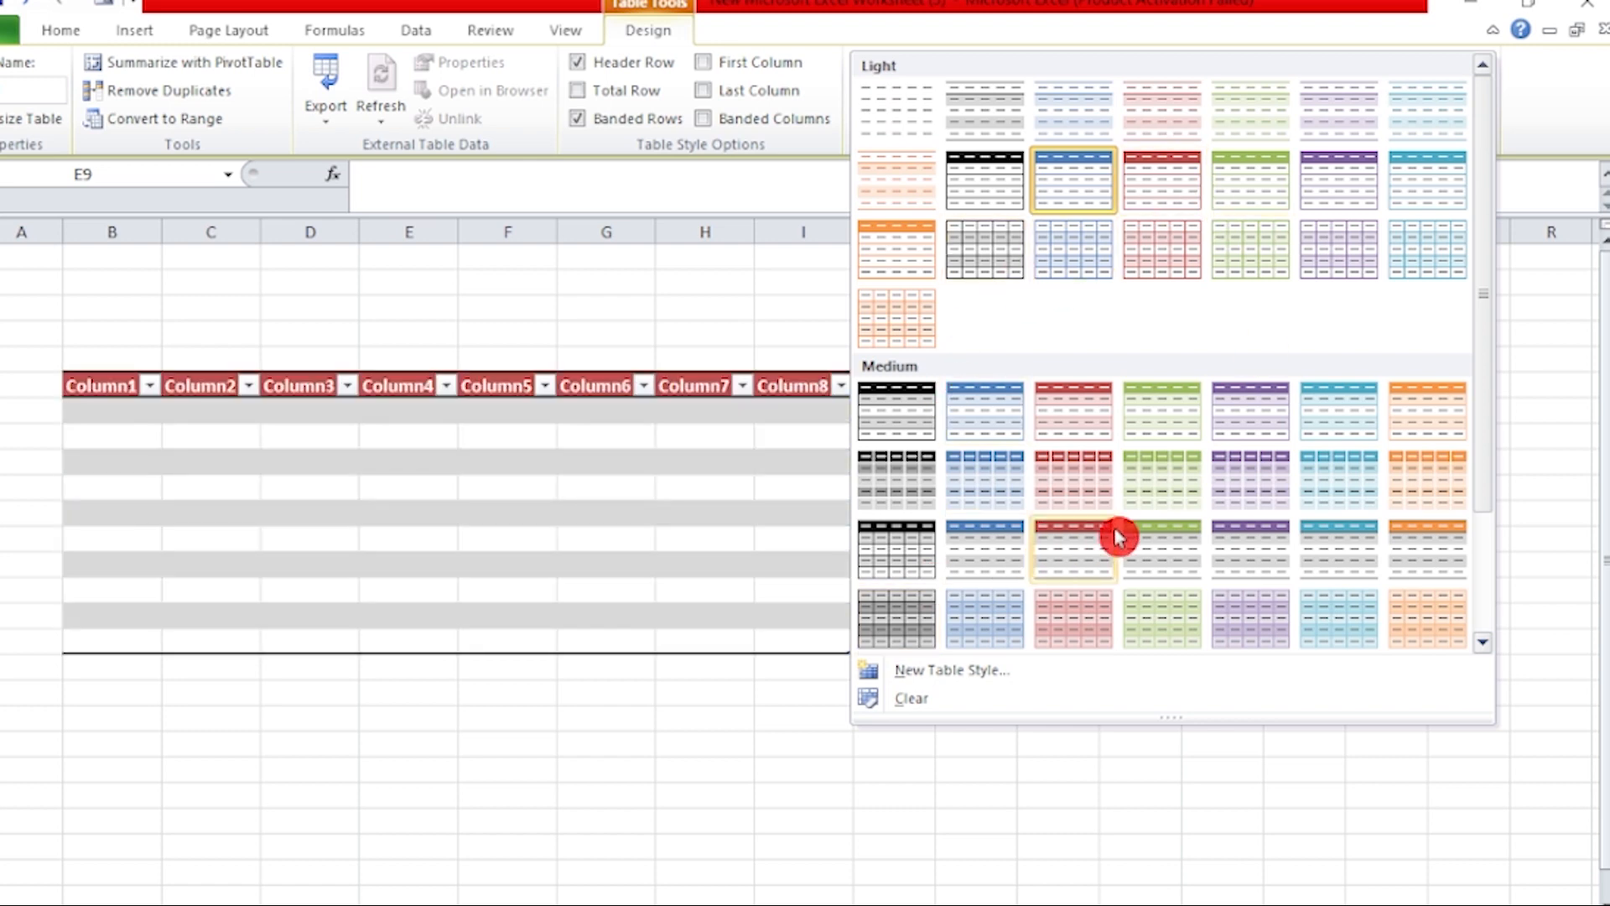
left_click(1083, 253)
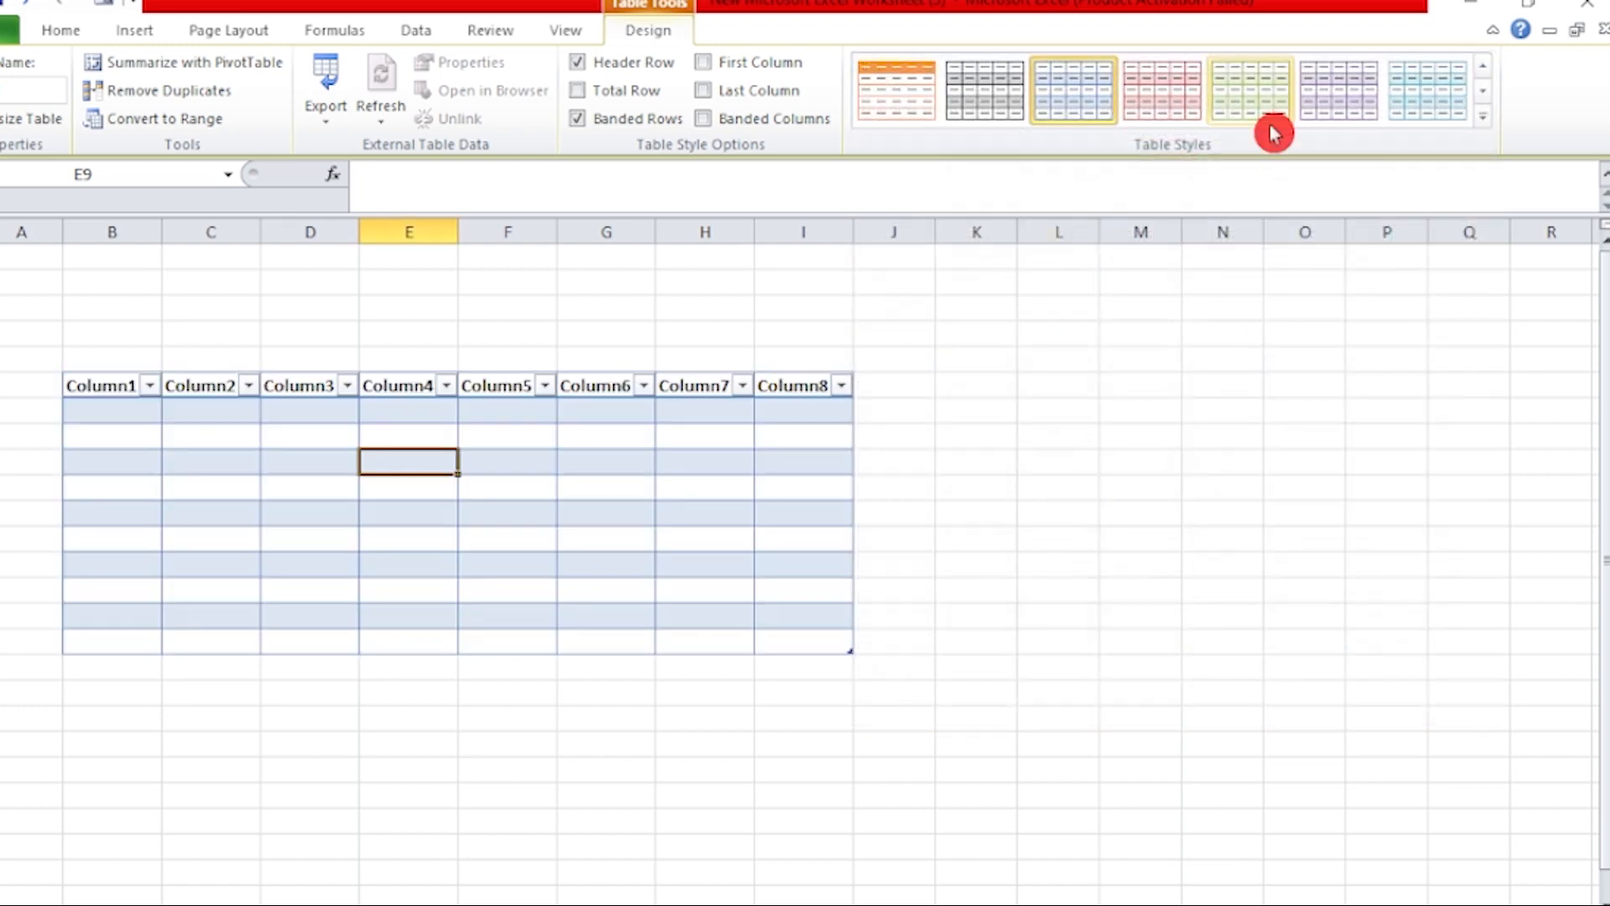
left_click(1243, 98)
left_click(1483, 118)
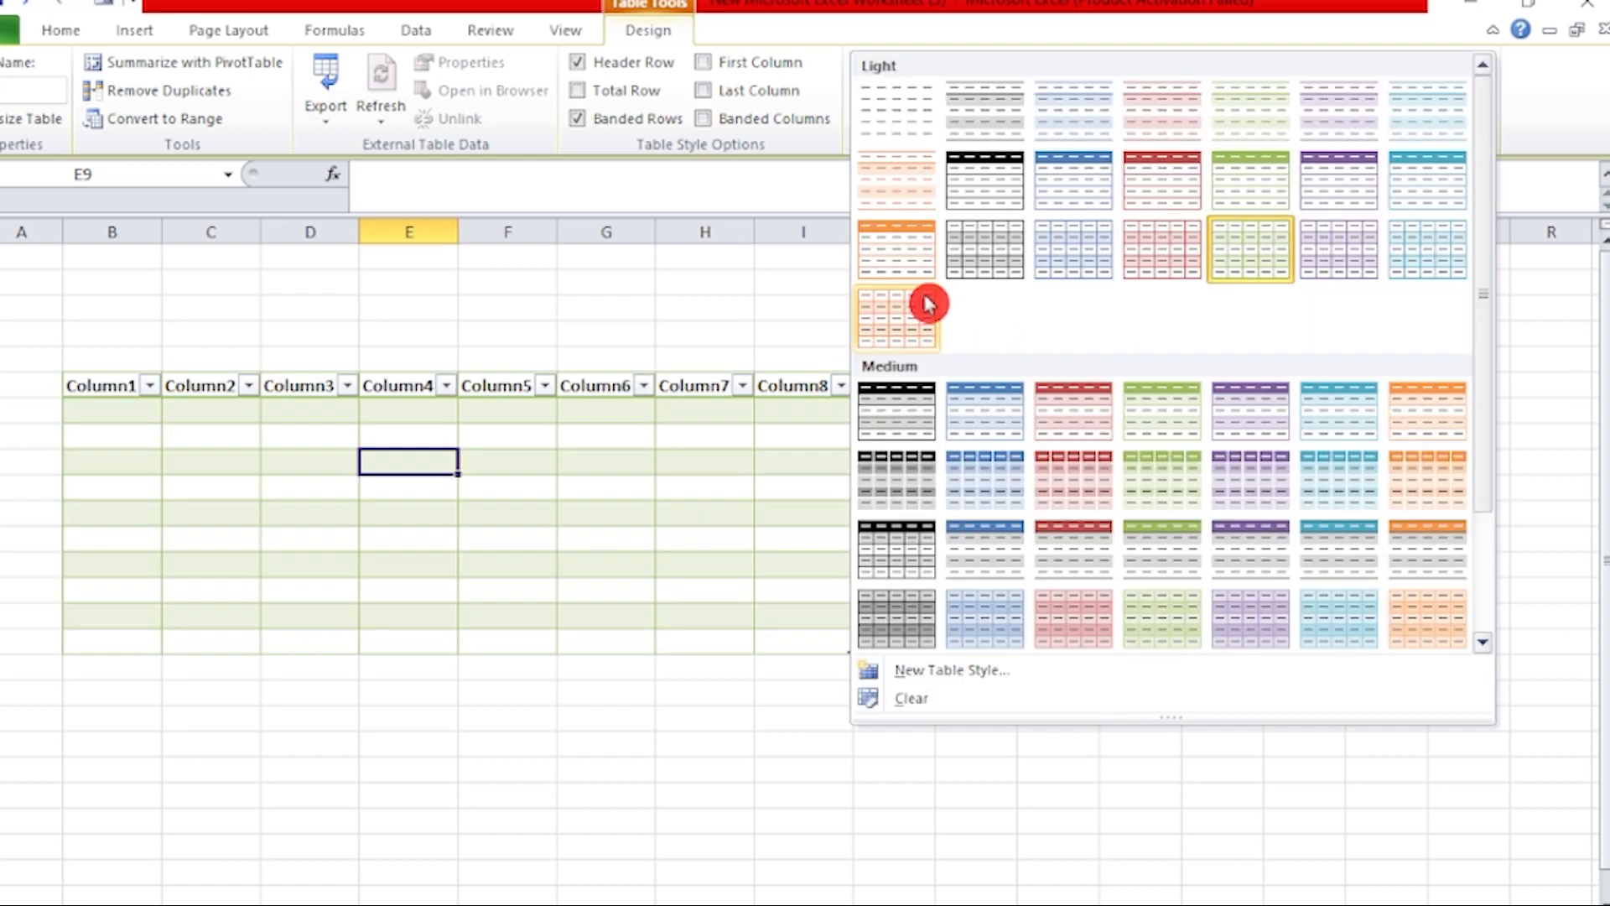
left_click(898, 329)
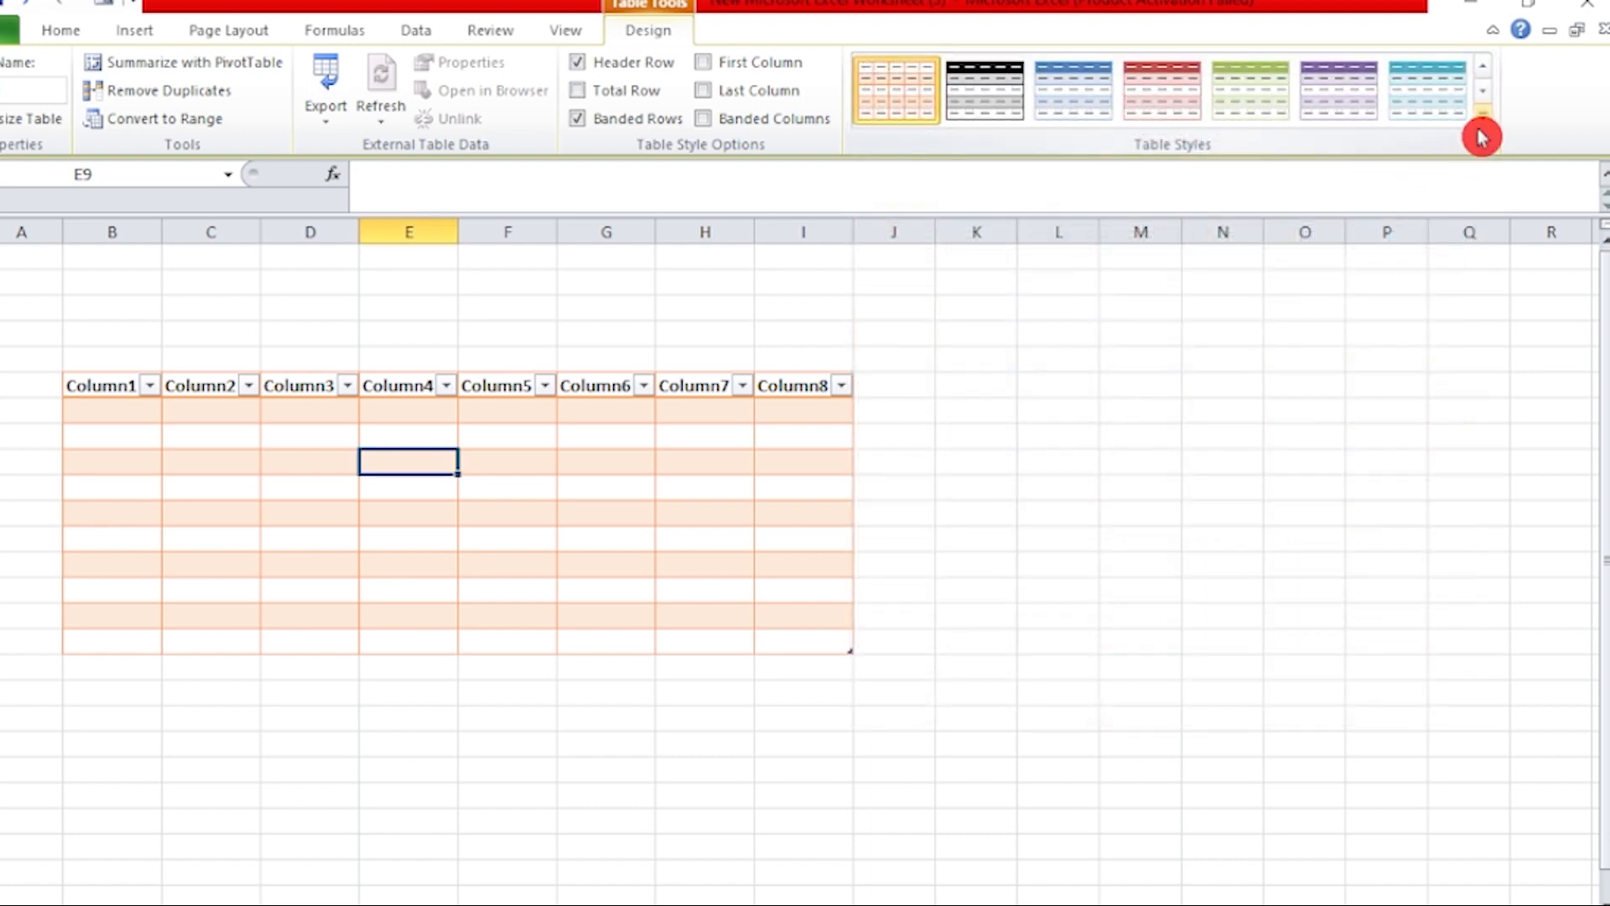
left_click(1481, 132)
left_click(892, 489)
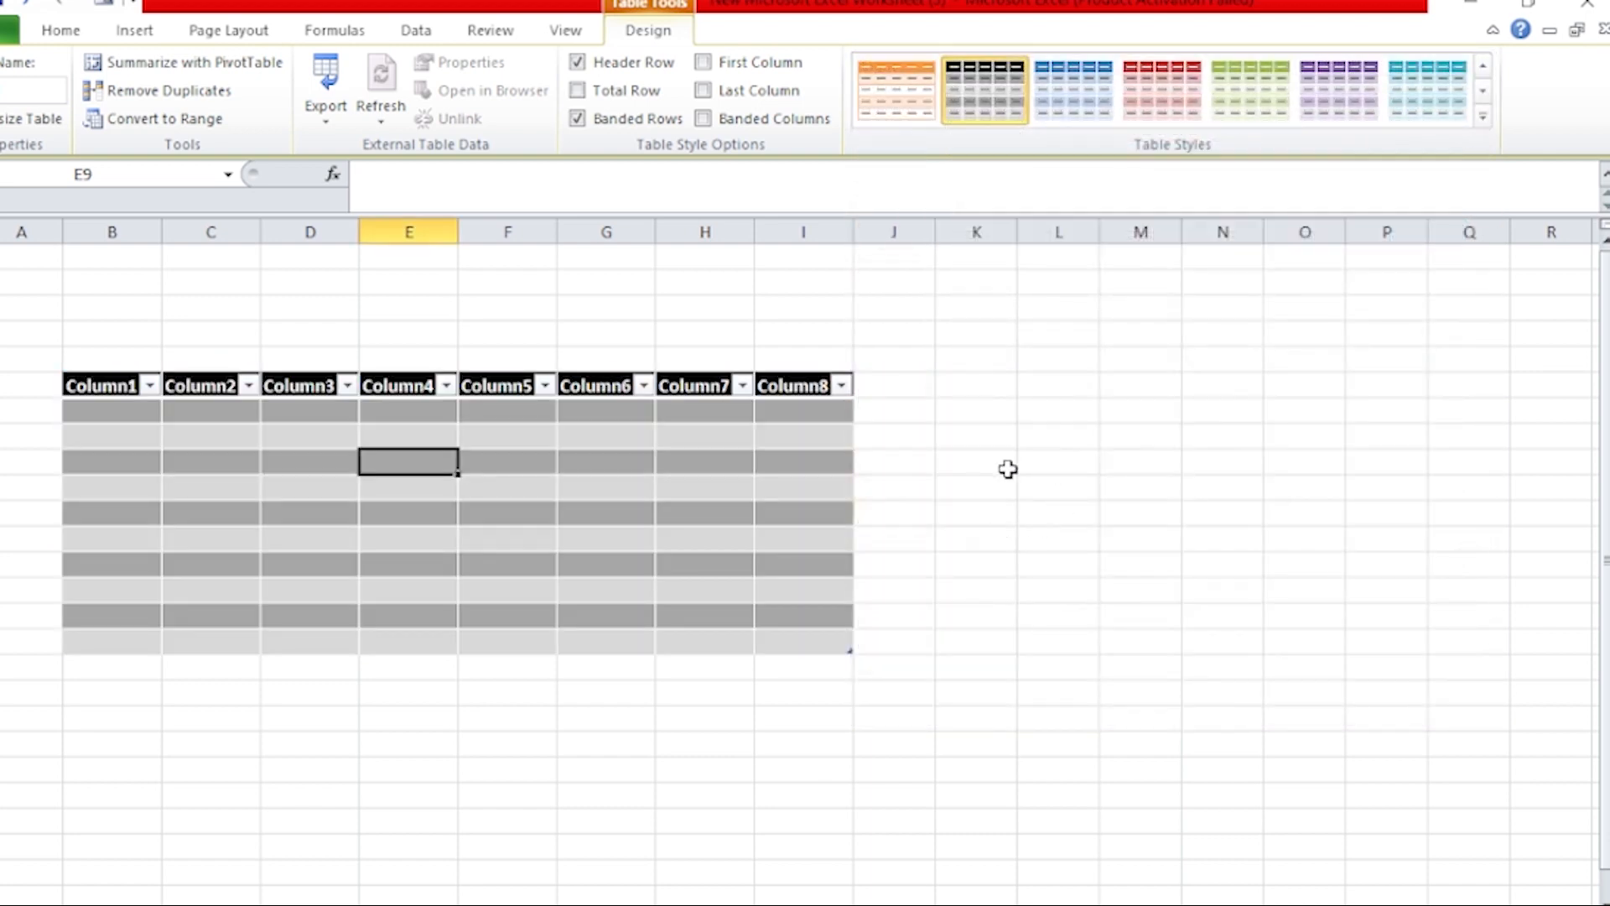
left_click(1483, 127)
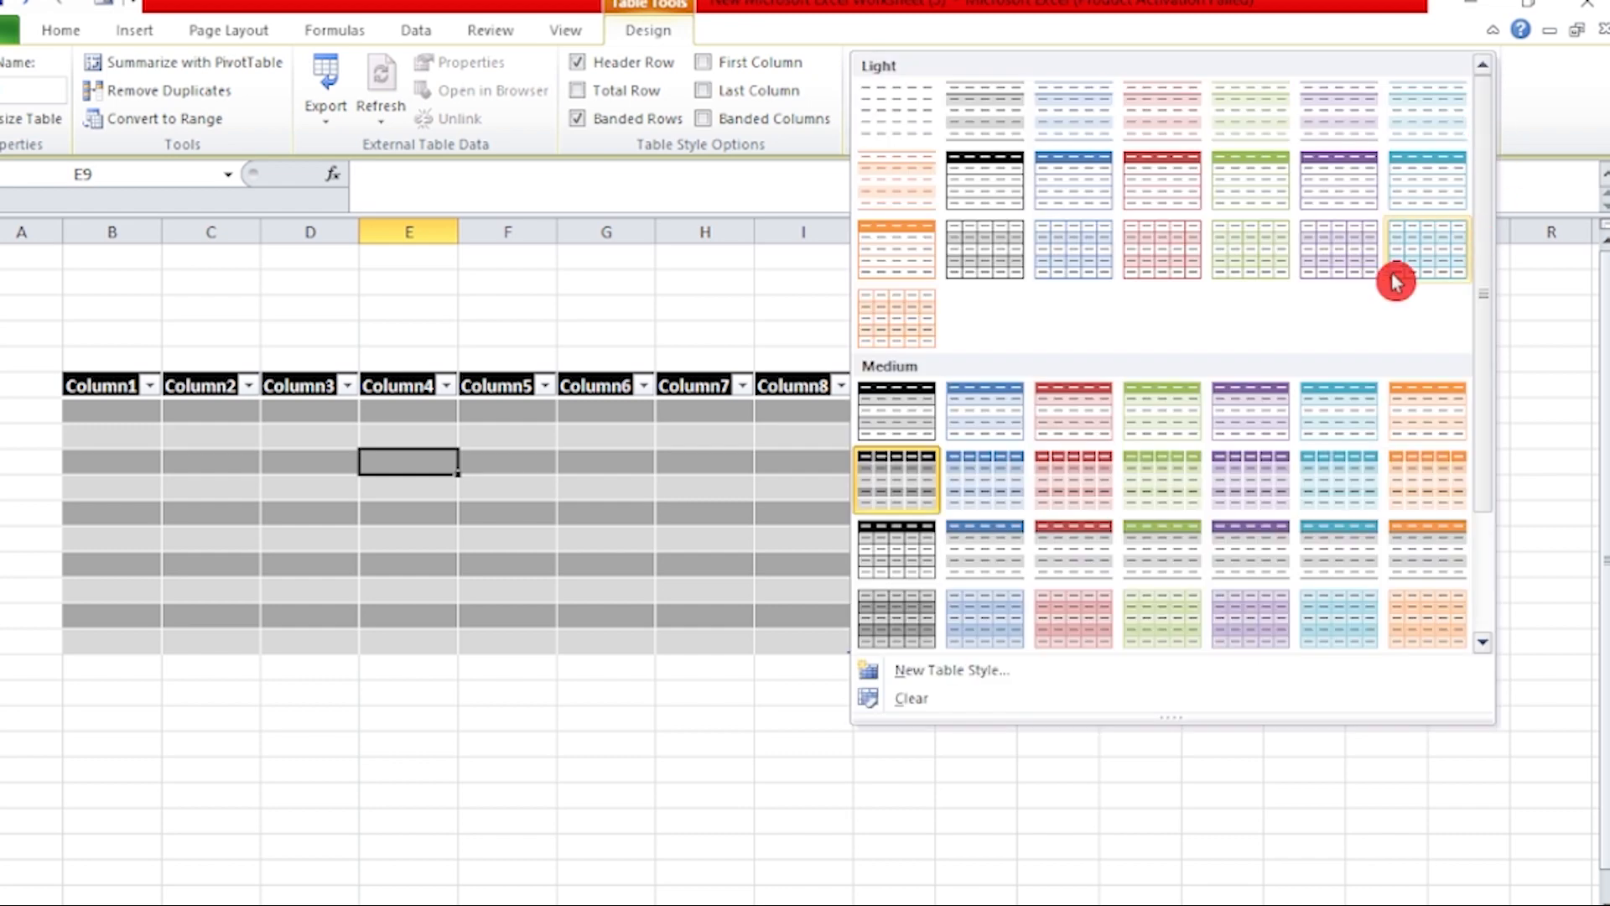
left_click(1173, 178)
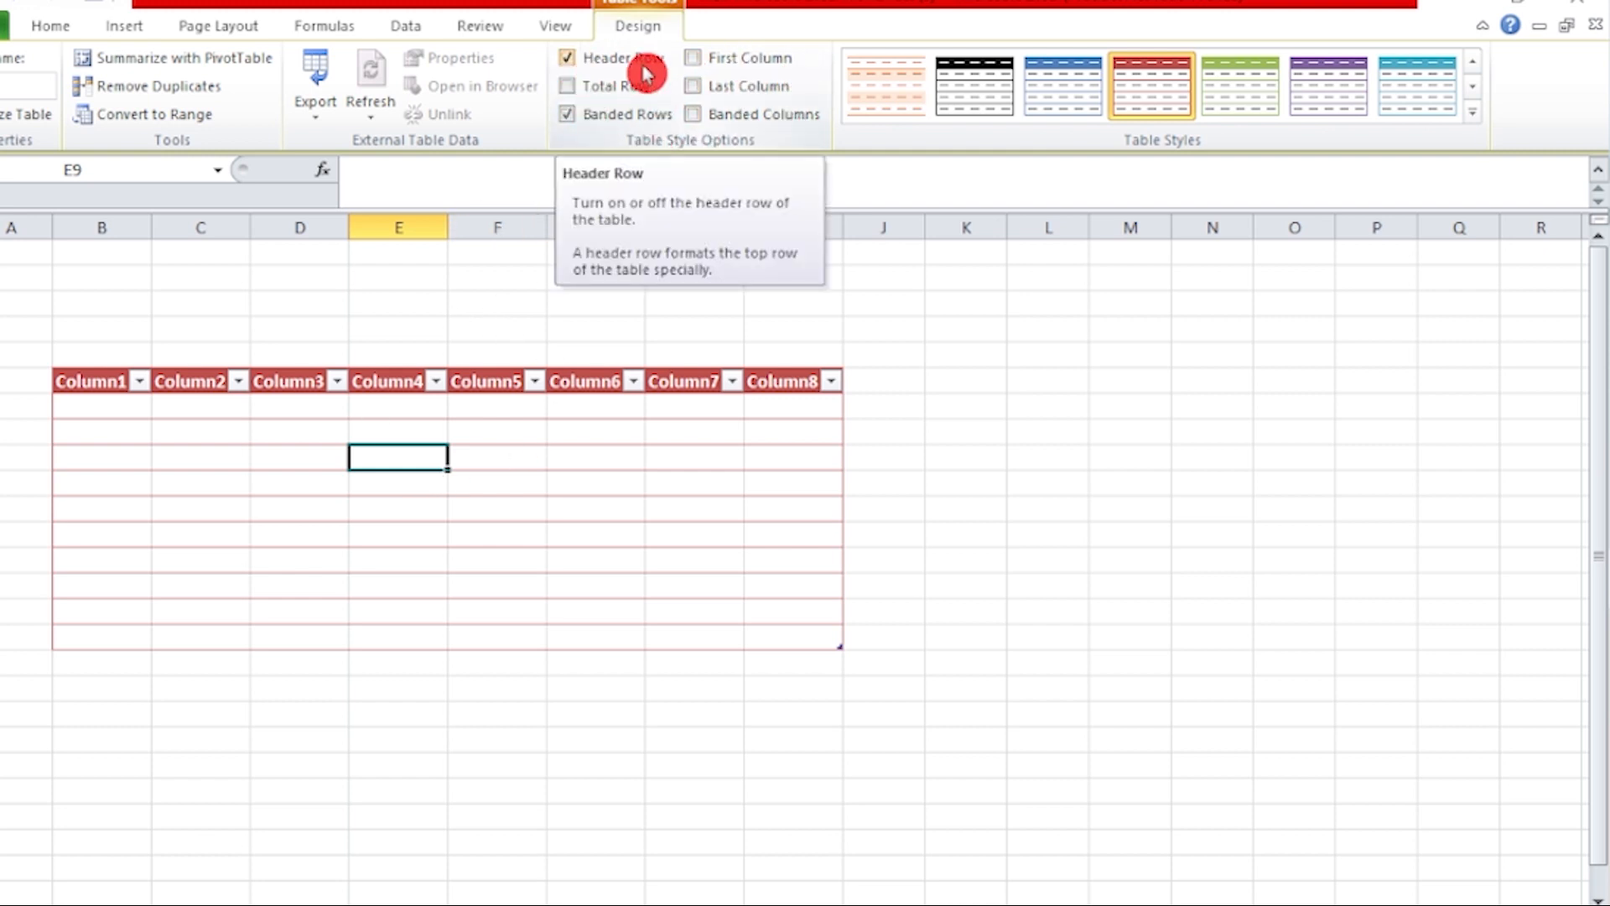
- Switch the table's header row off and back on, and add a total row
left_click(567, 57)
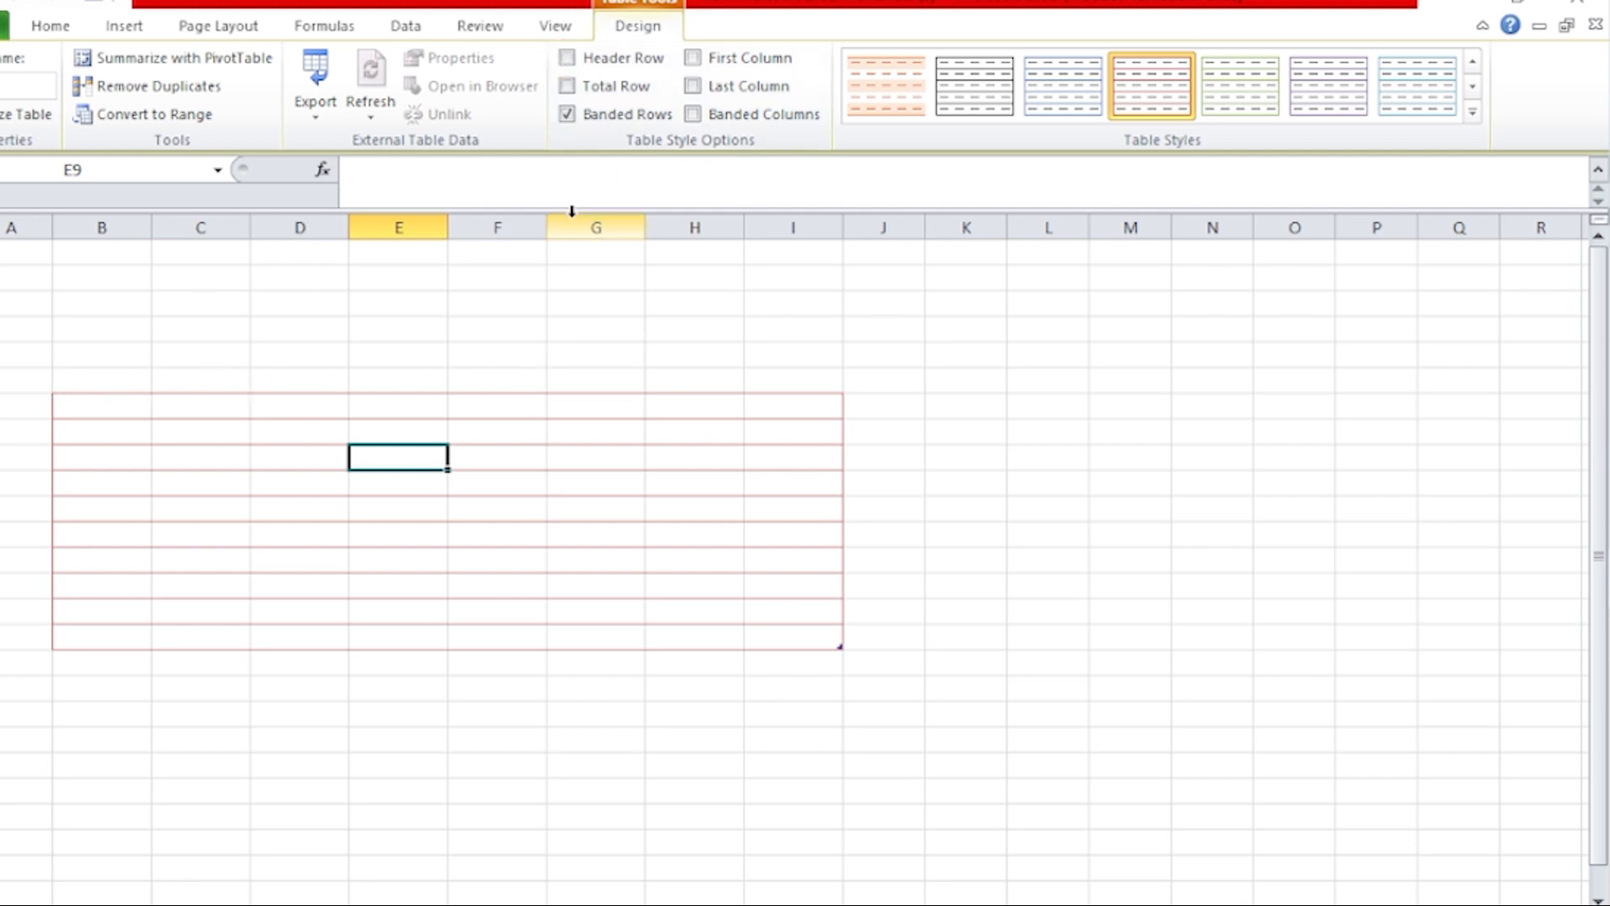
left_click(578, 57)
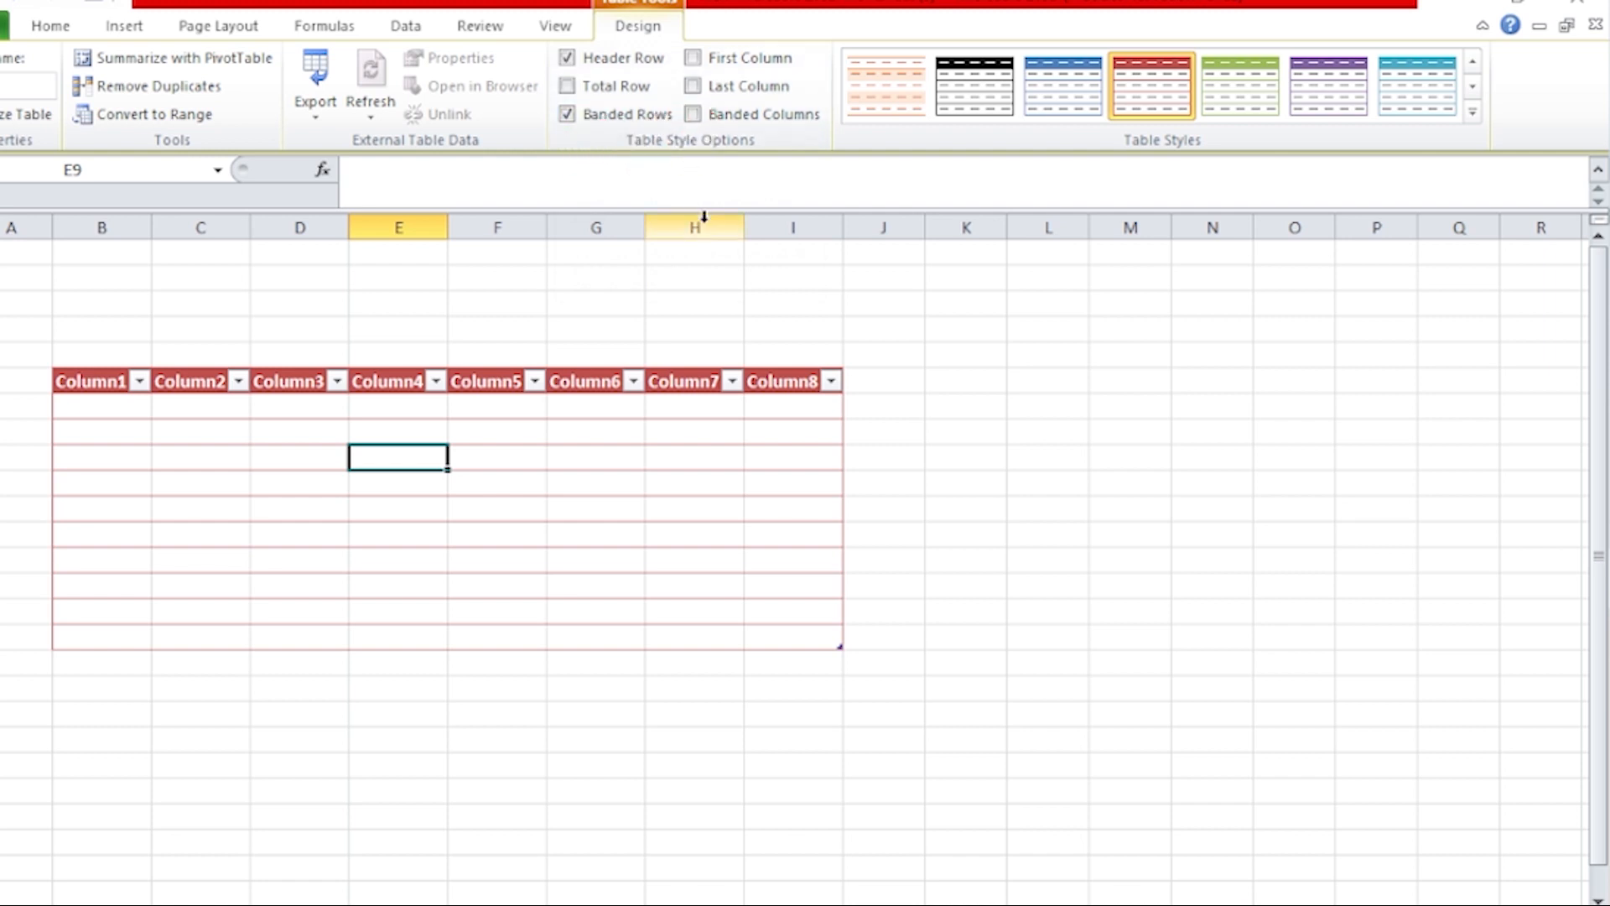
left_click(569, 92)
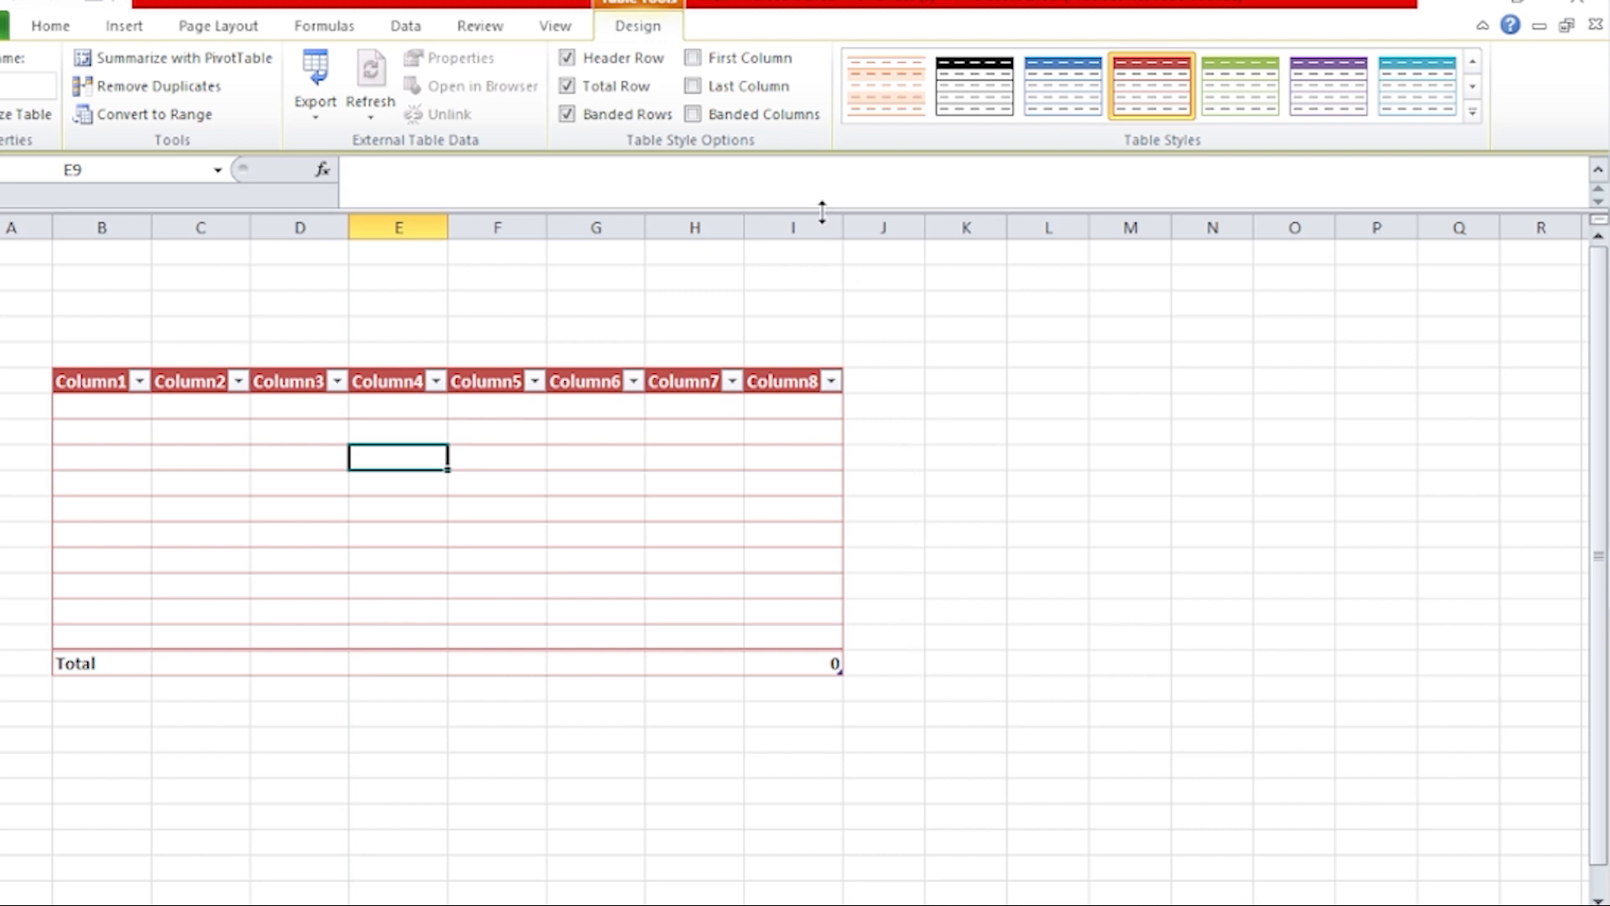
left_click(566, 85)
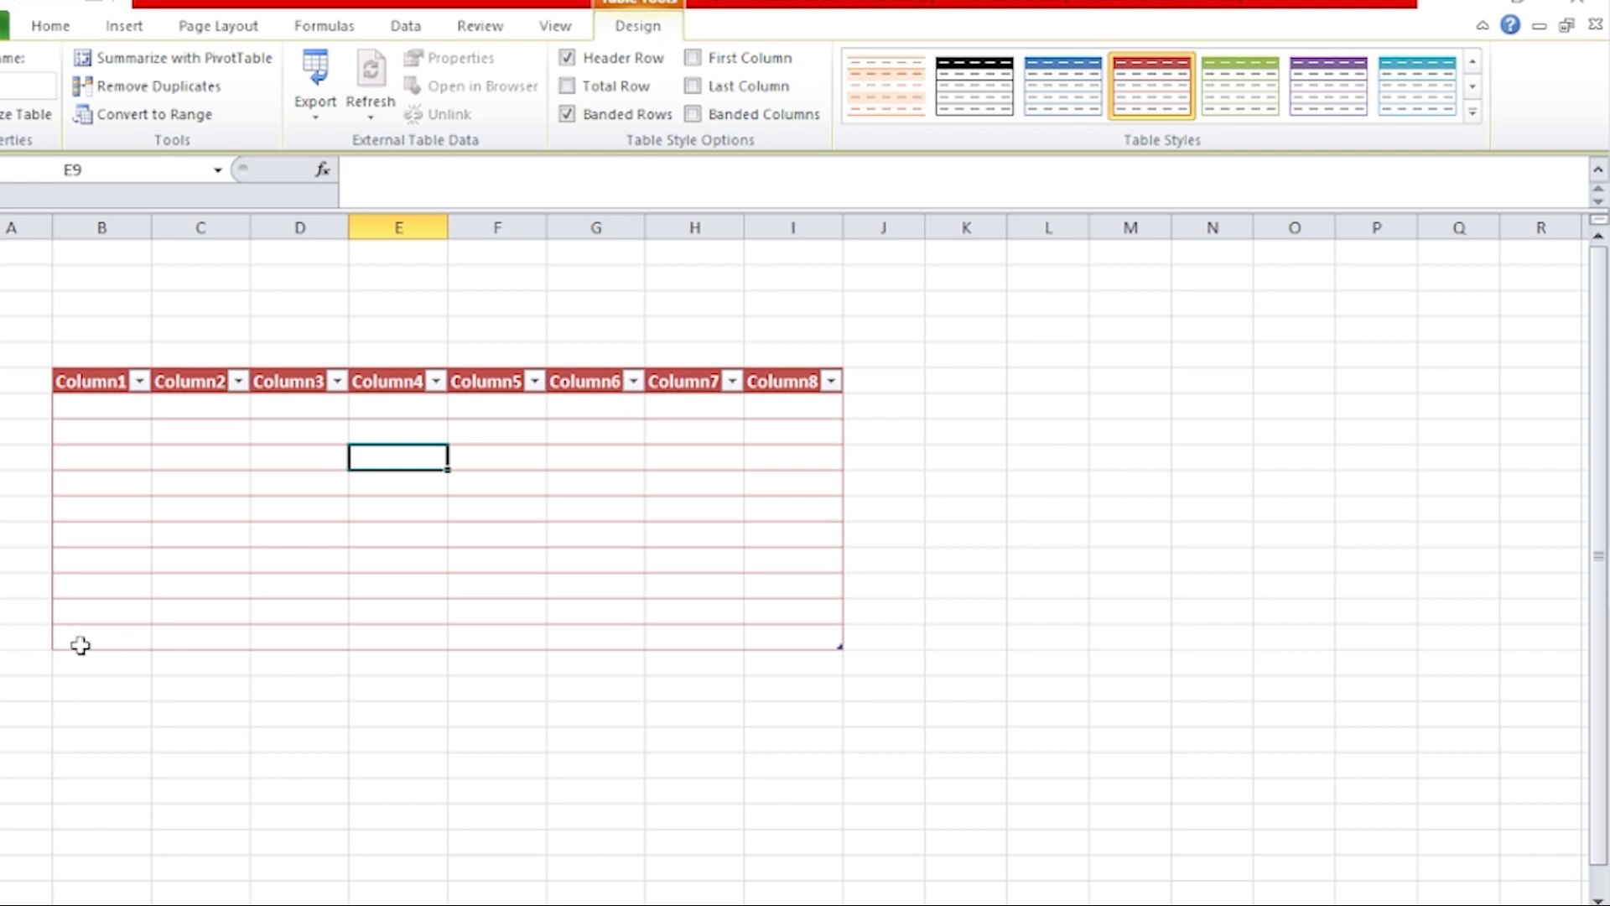
left_click(567, 86)
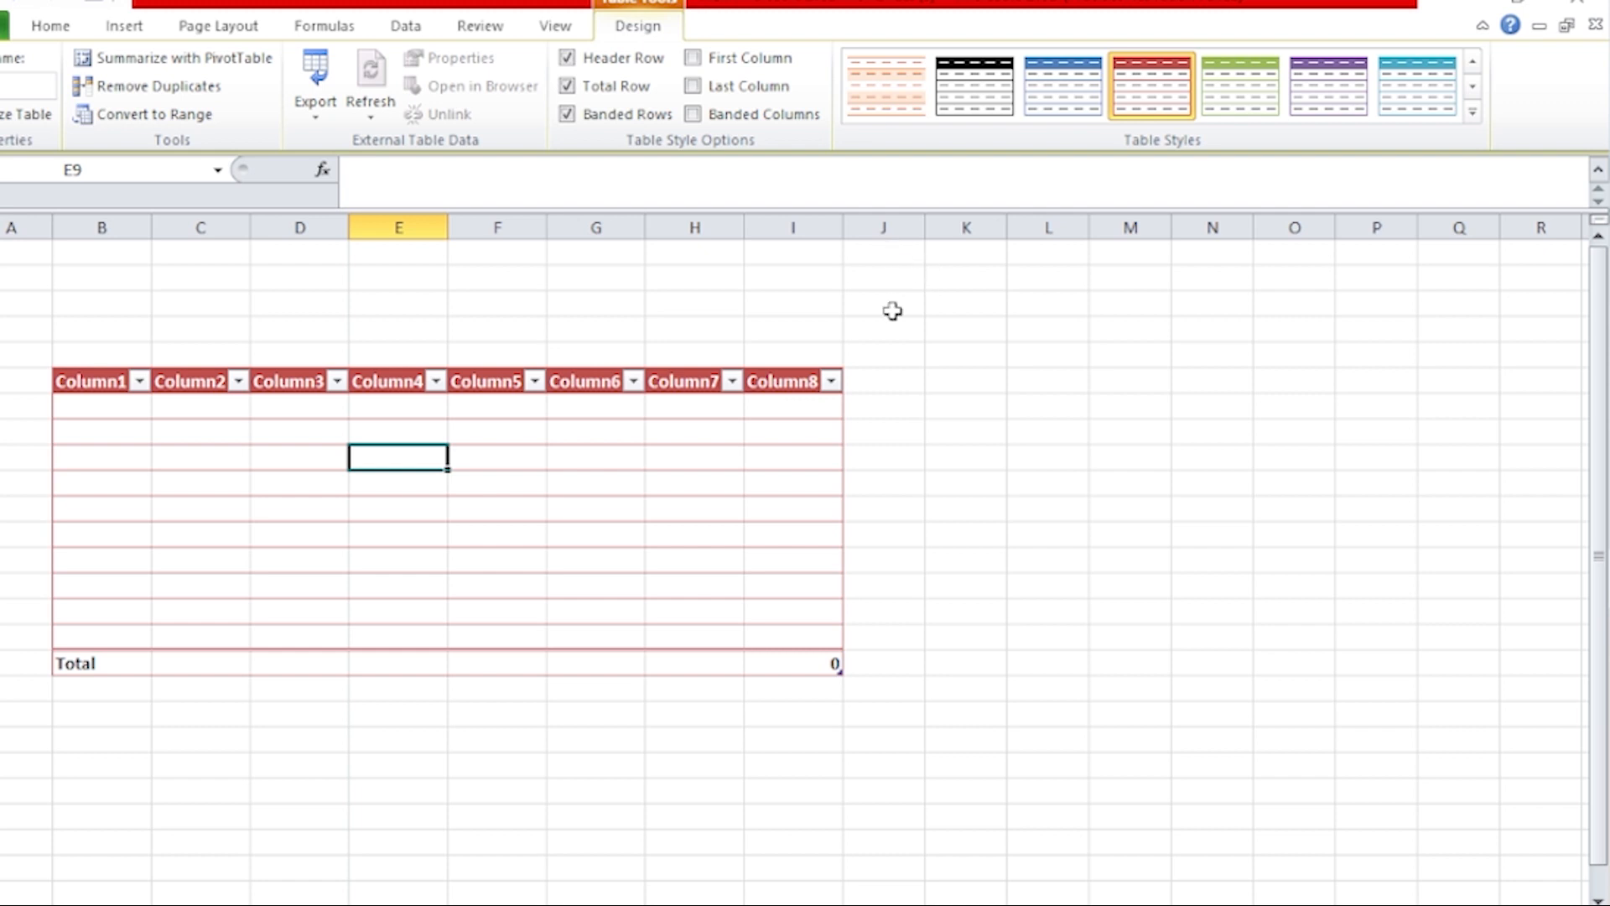
- Switch the table's banded rows off and back on, and check the sheet in the print preview
left_click(572, 118)
left_click(572, 119)
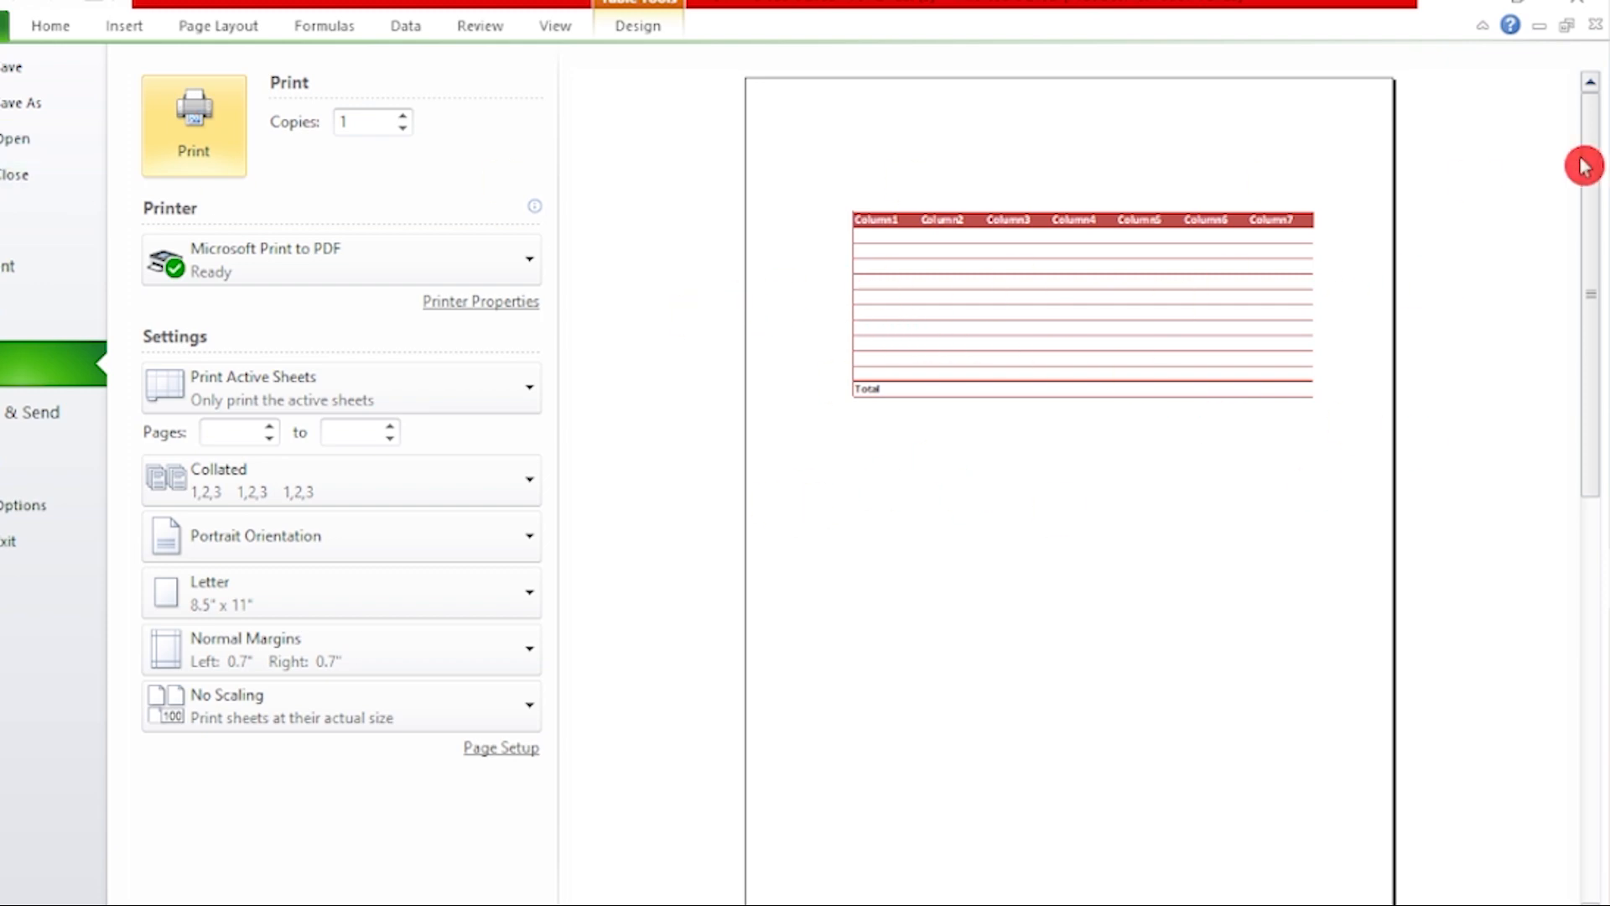
left_click(637, 26)
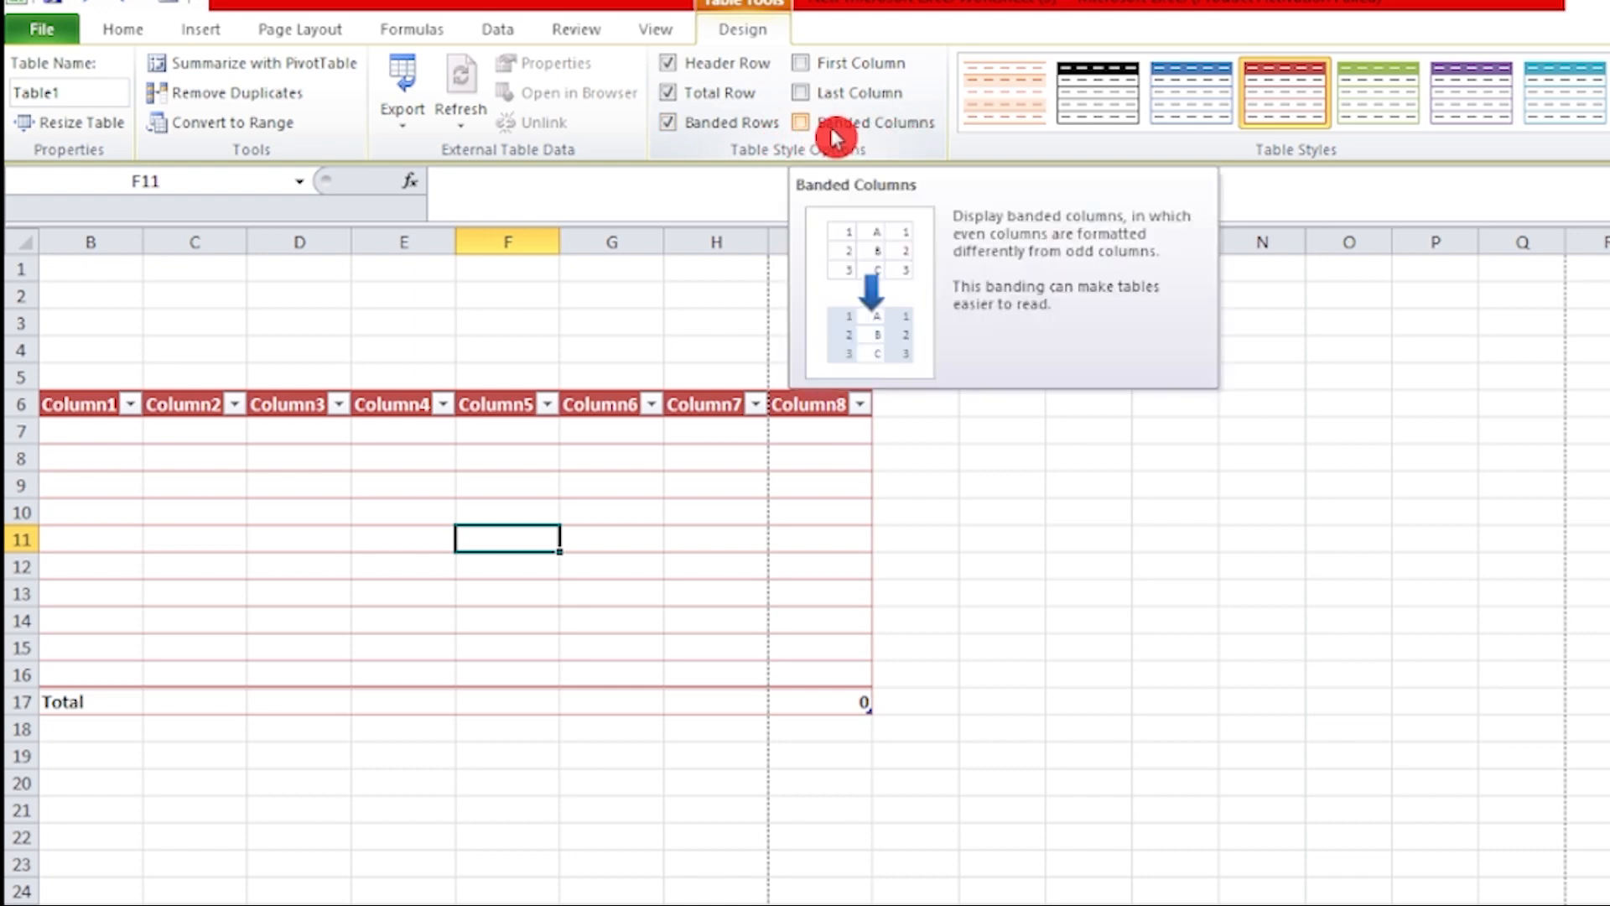
- Turn on banded columns for the table and check the sheet in the print preview, keeping the workbook open
left_click(800, 126)
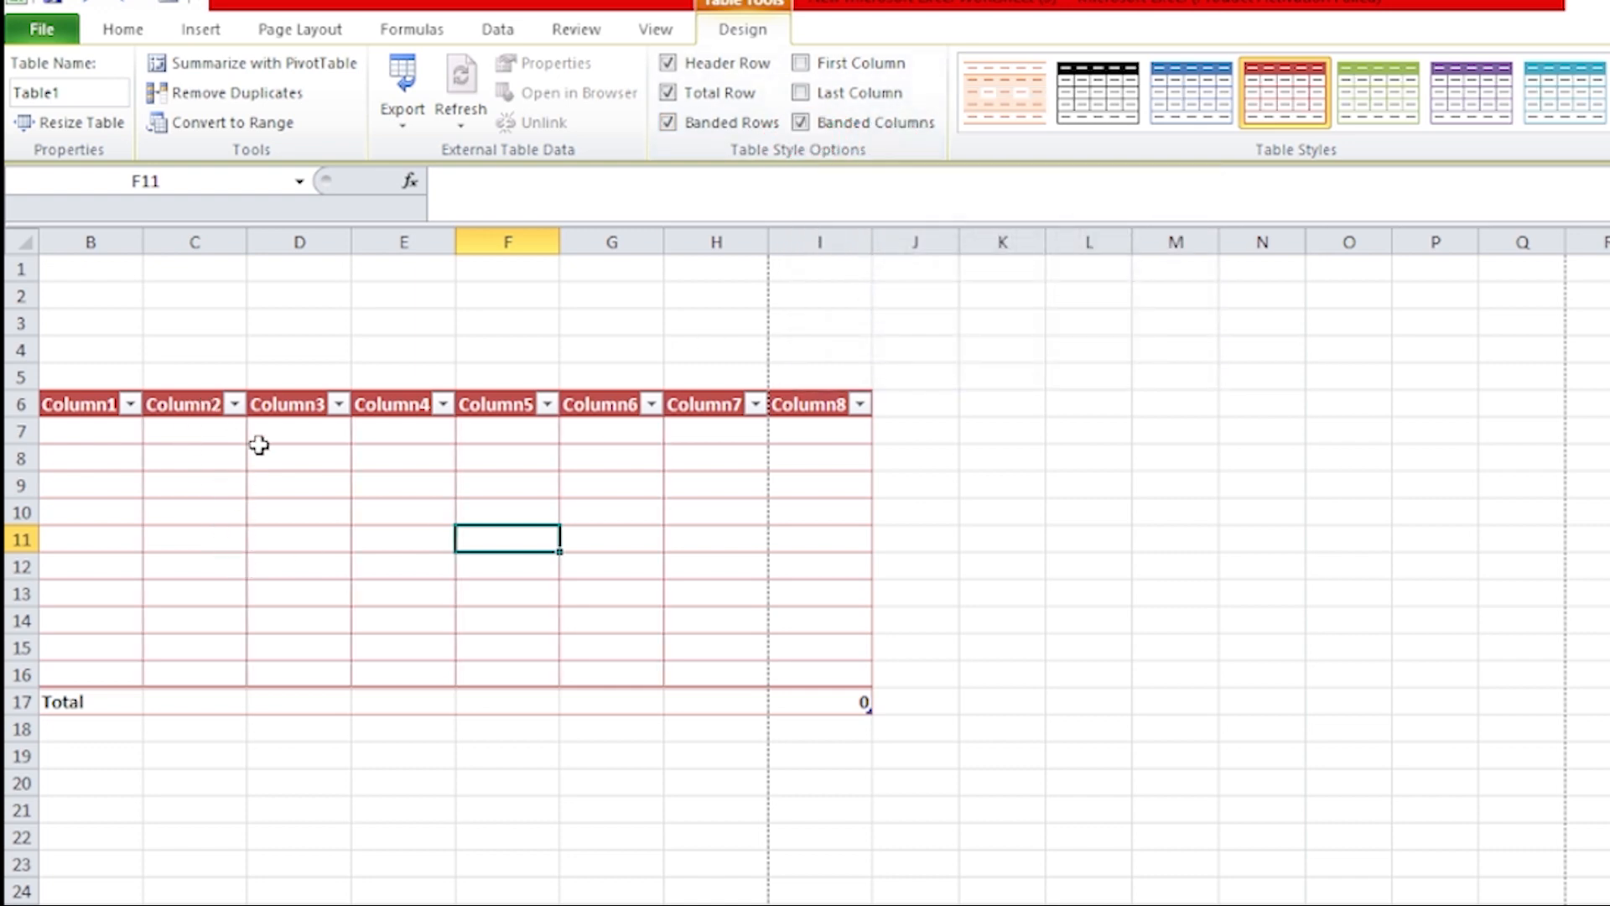
left_click(800, 126)
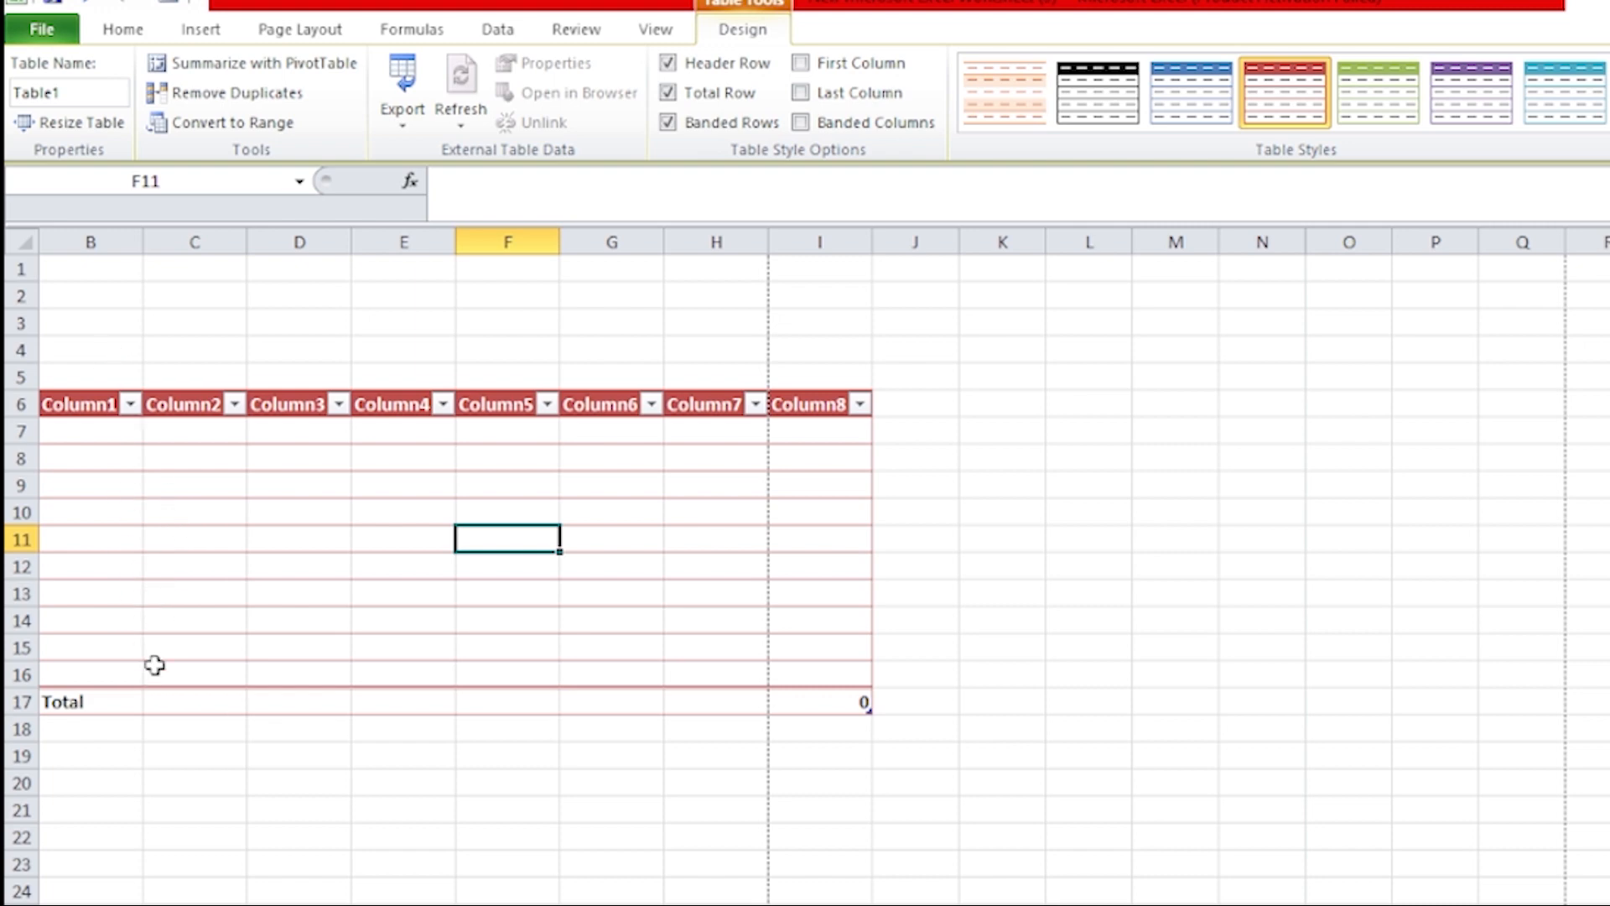
left_click(809, 124)
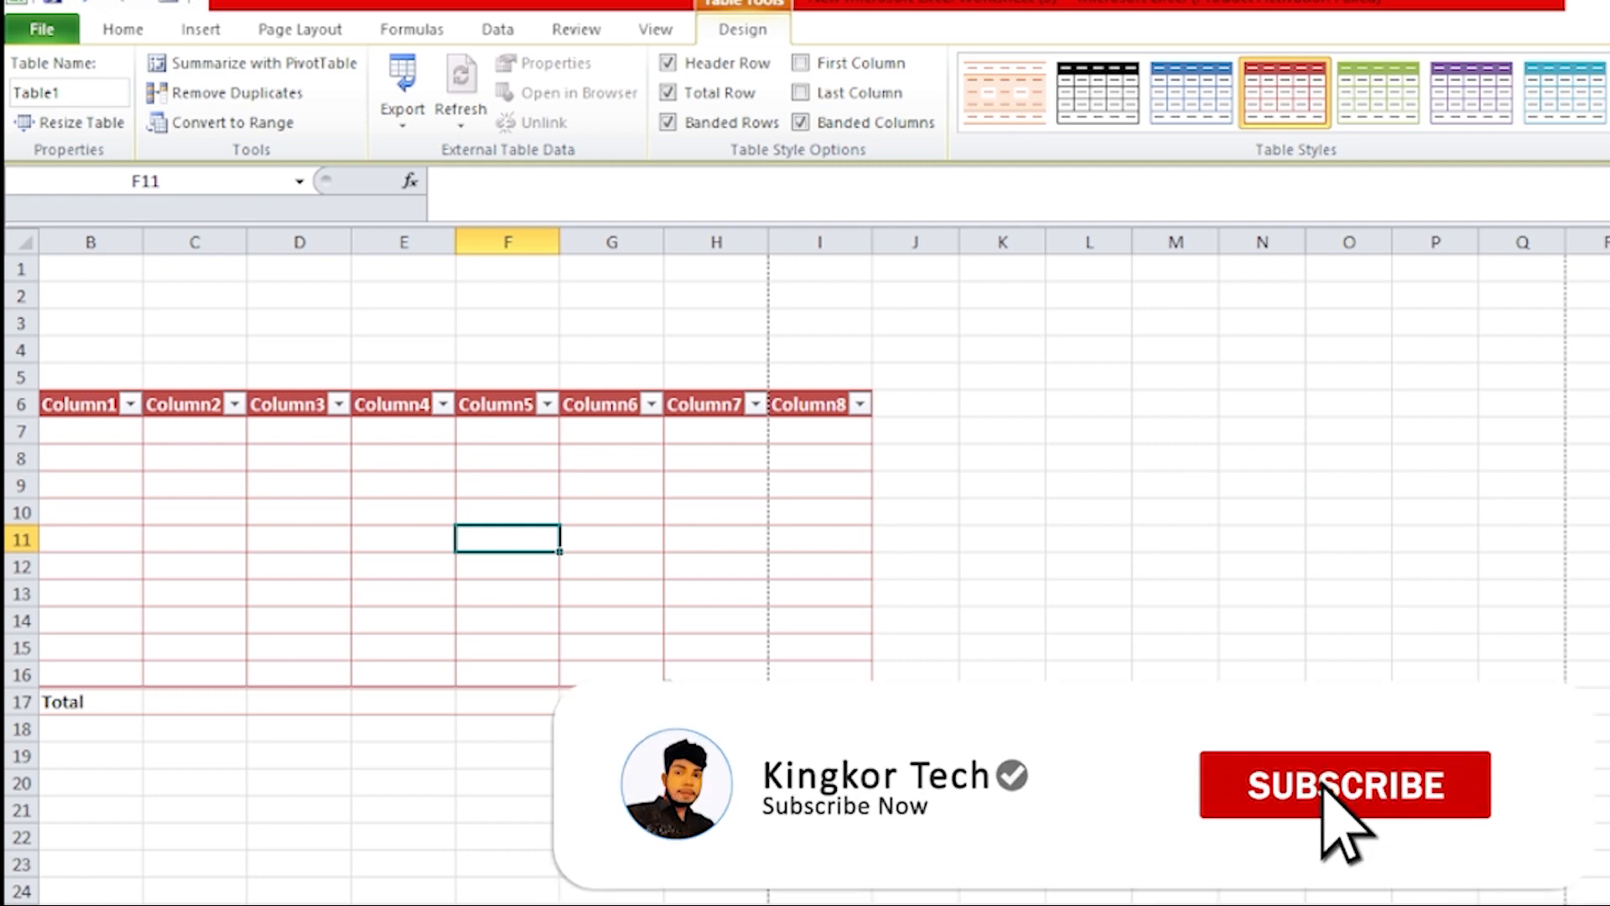
key("ctrl+p")
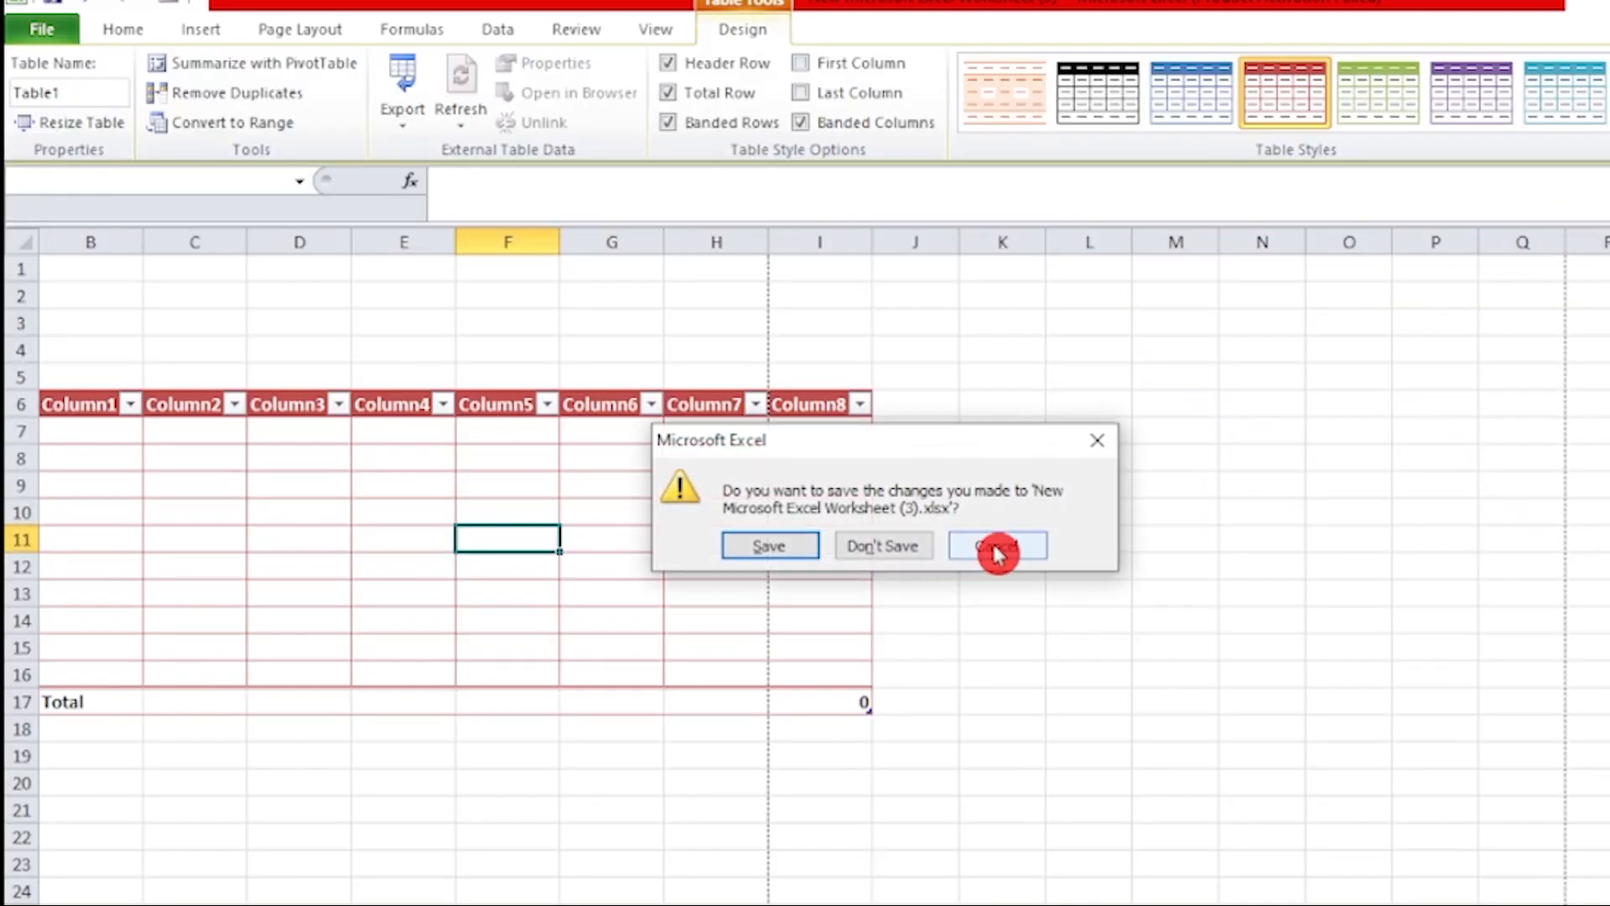
left_click(995, 546)
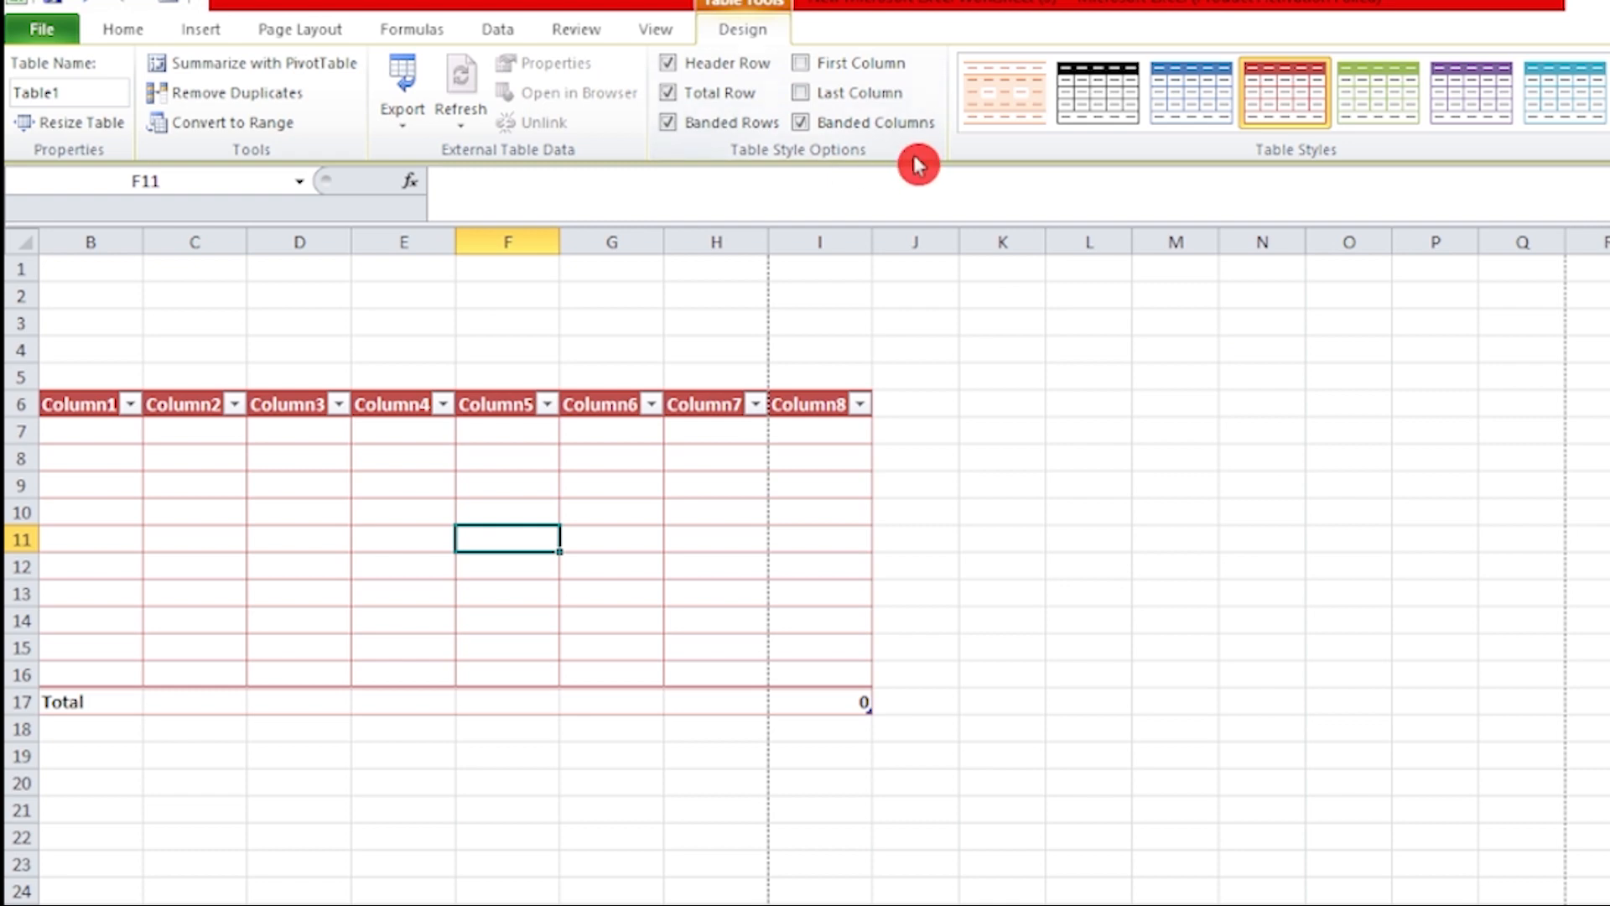
- Turn the table's banded rows off and on again to compare the row lines
left_click(669, 124)
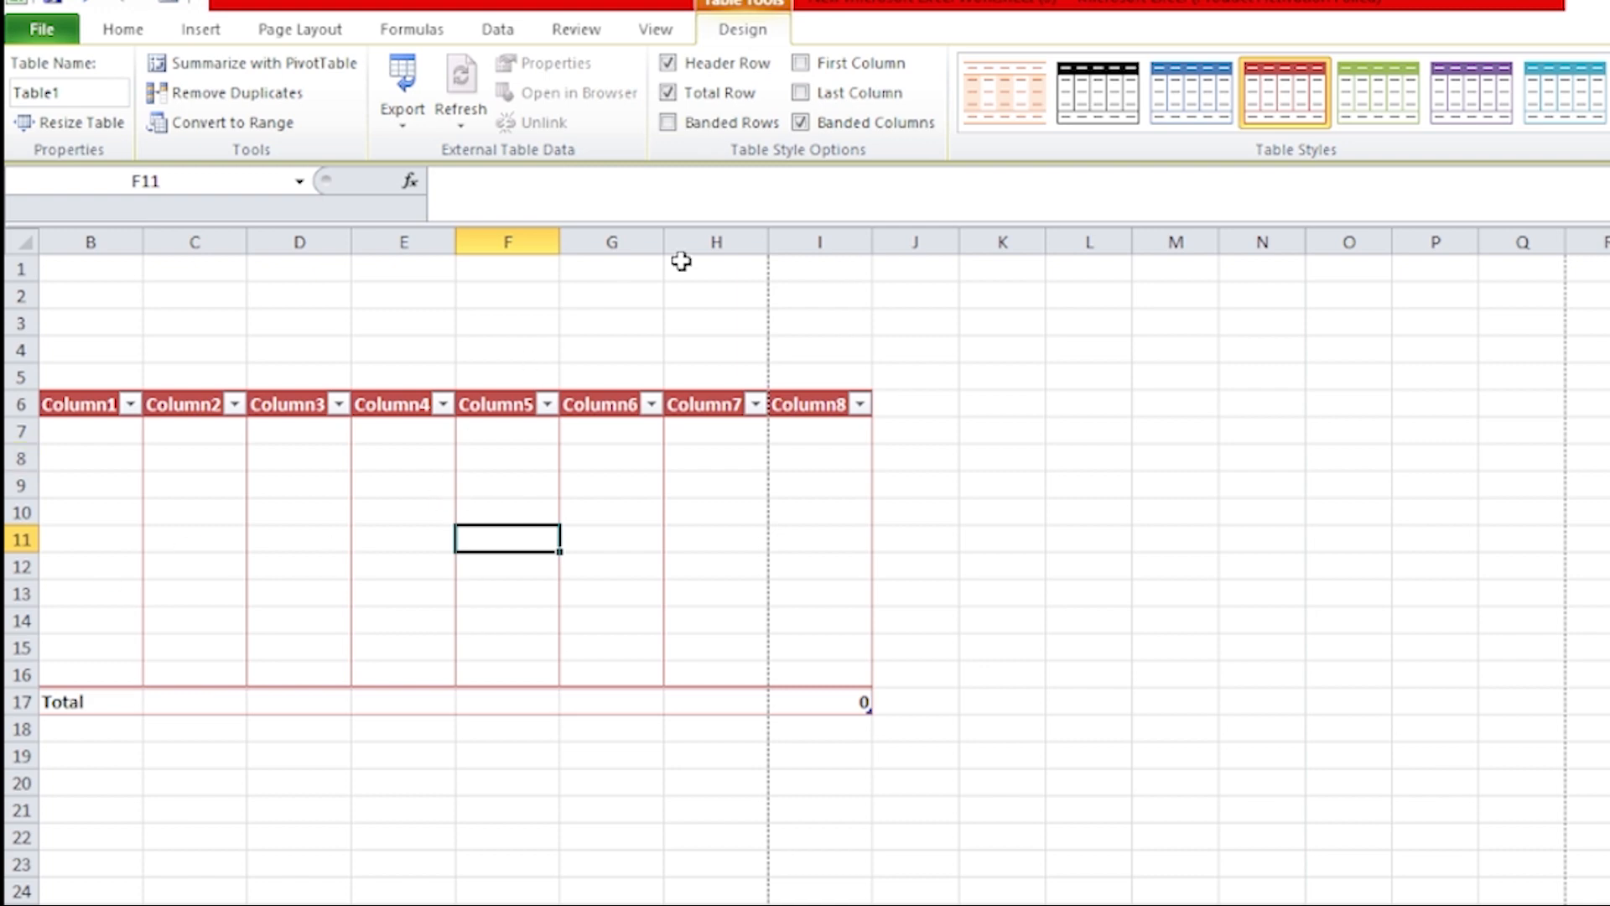
left_click(667, 122)
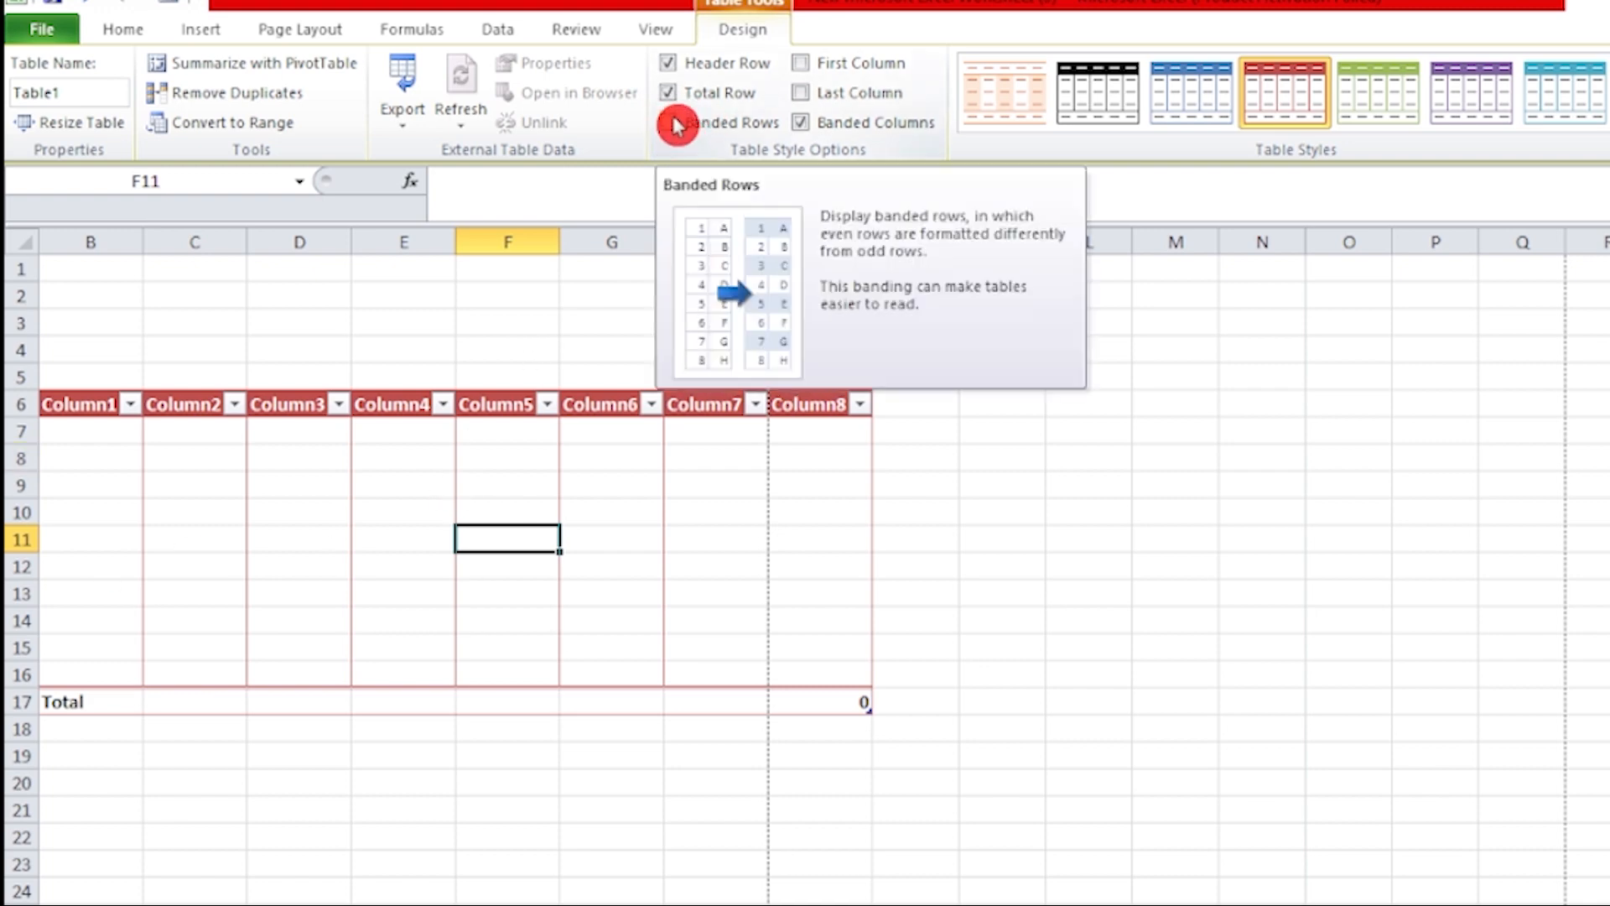
- Turn the table's banded rows back on and apply the red Table Style Medium 10
left_click(674, 123)
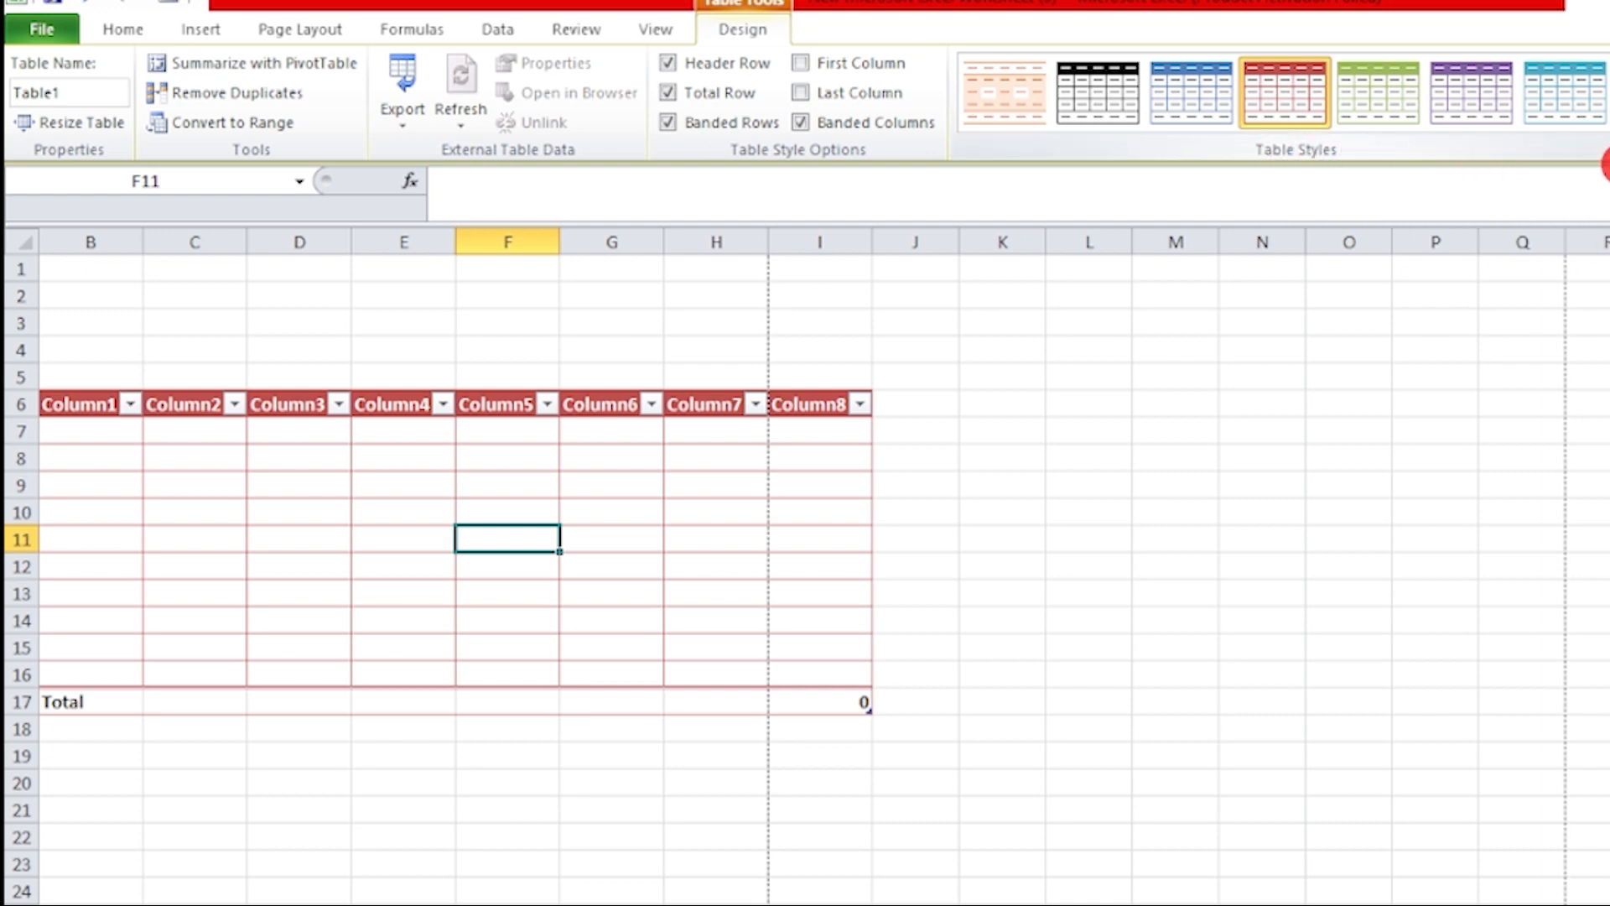
left_click(1602, 141)
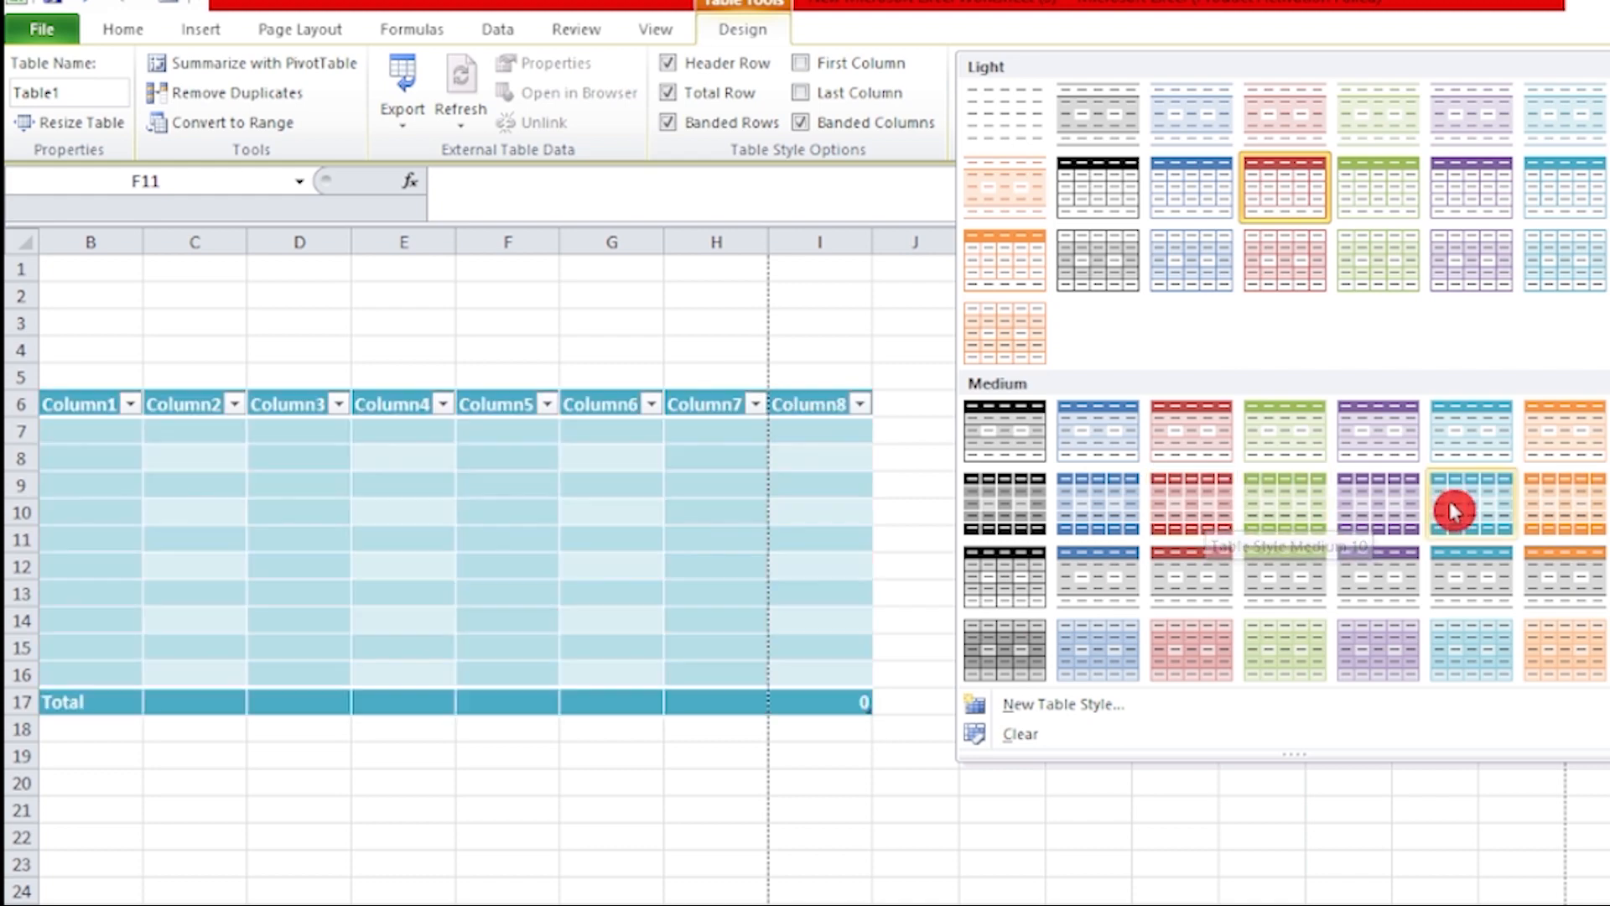
left_click(1195, 506)
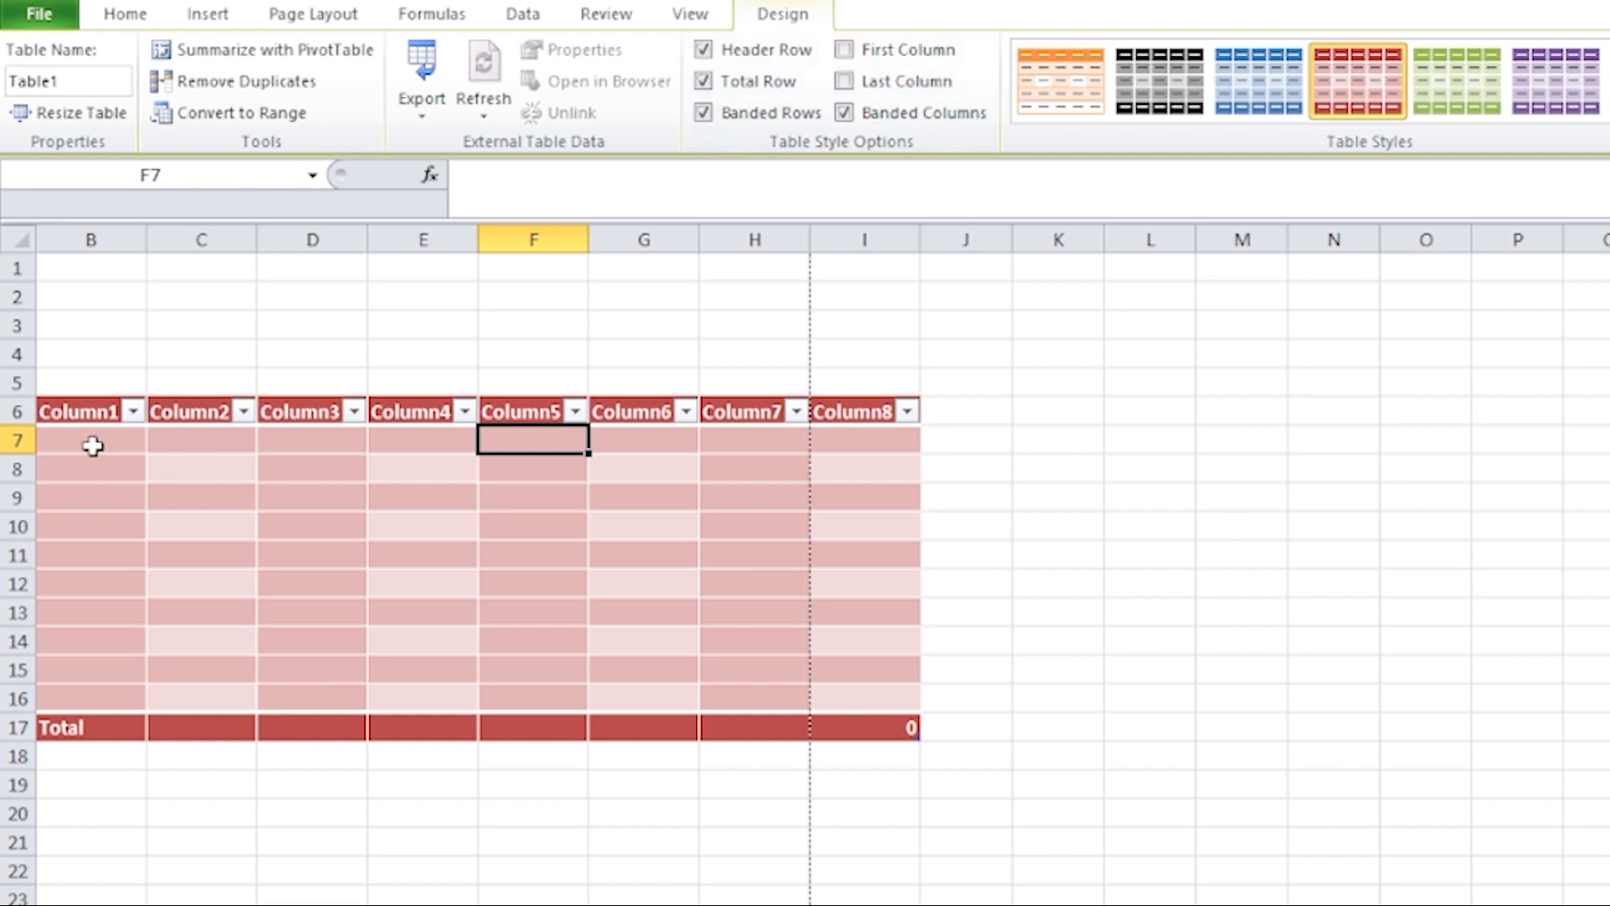
- Turn on the First Column and Last Column emphasis for the table
left_click(92, 446)
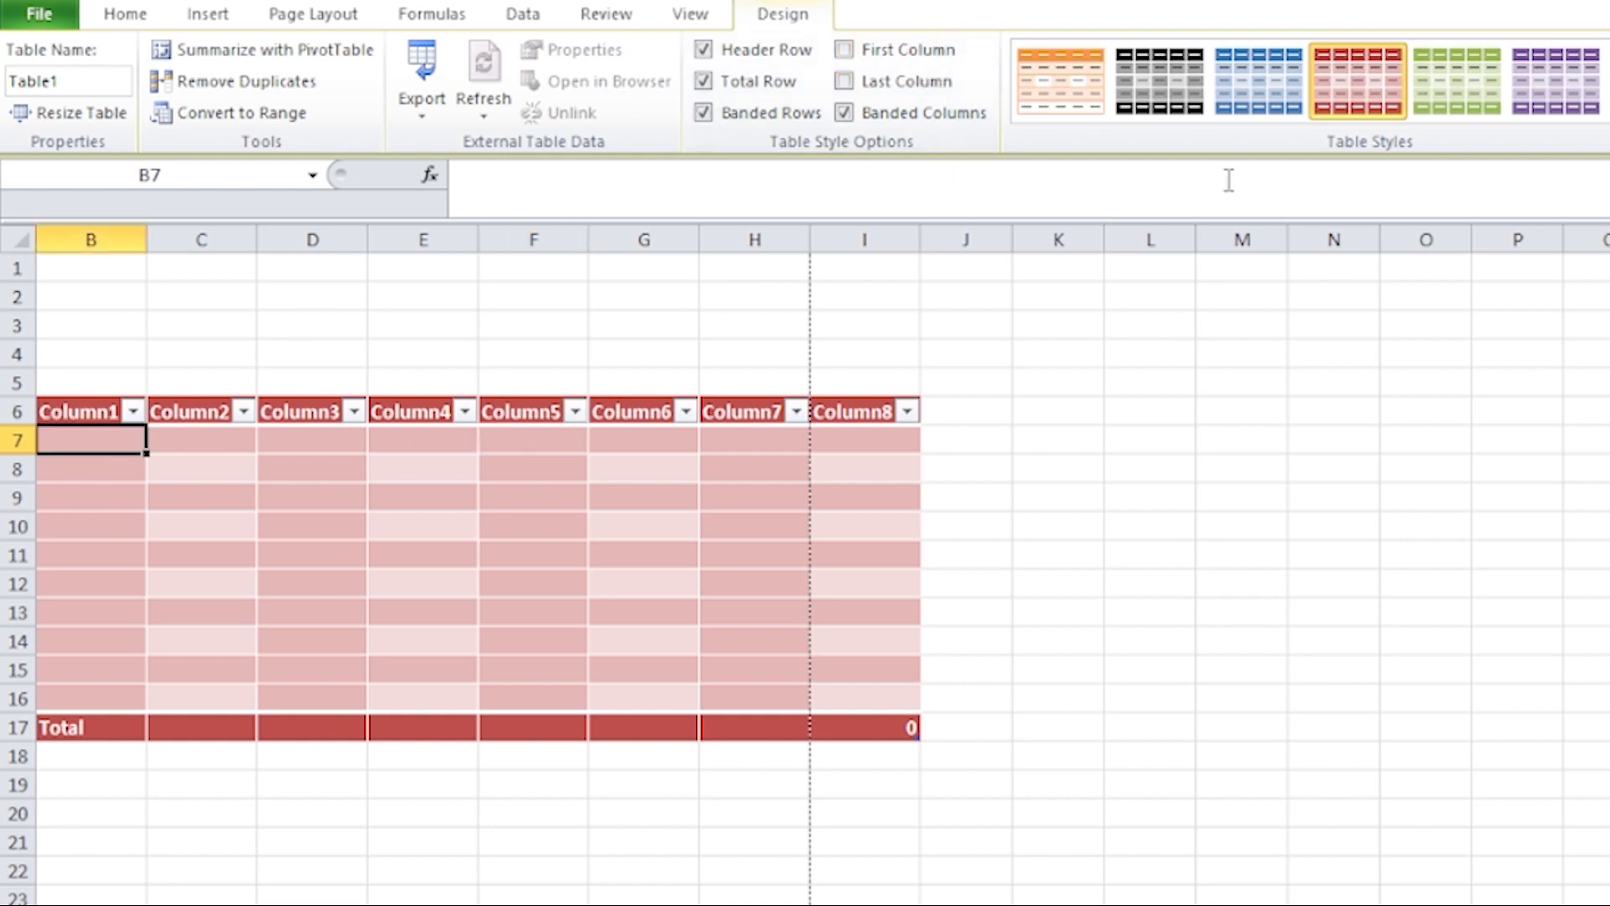
left_click(846, 56)
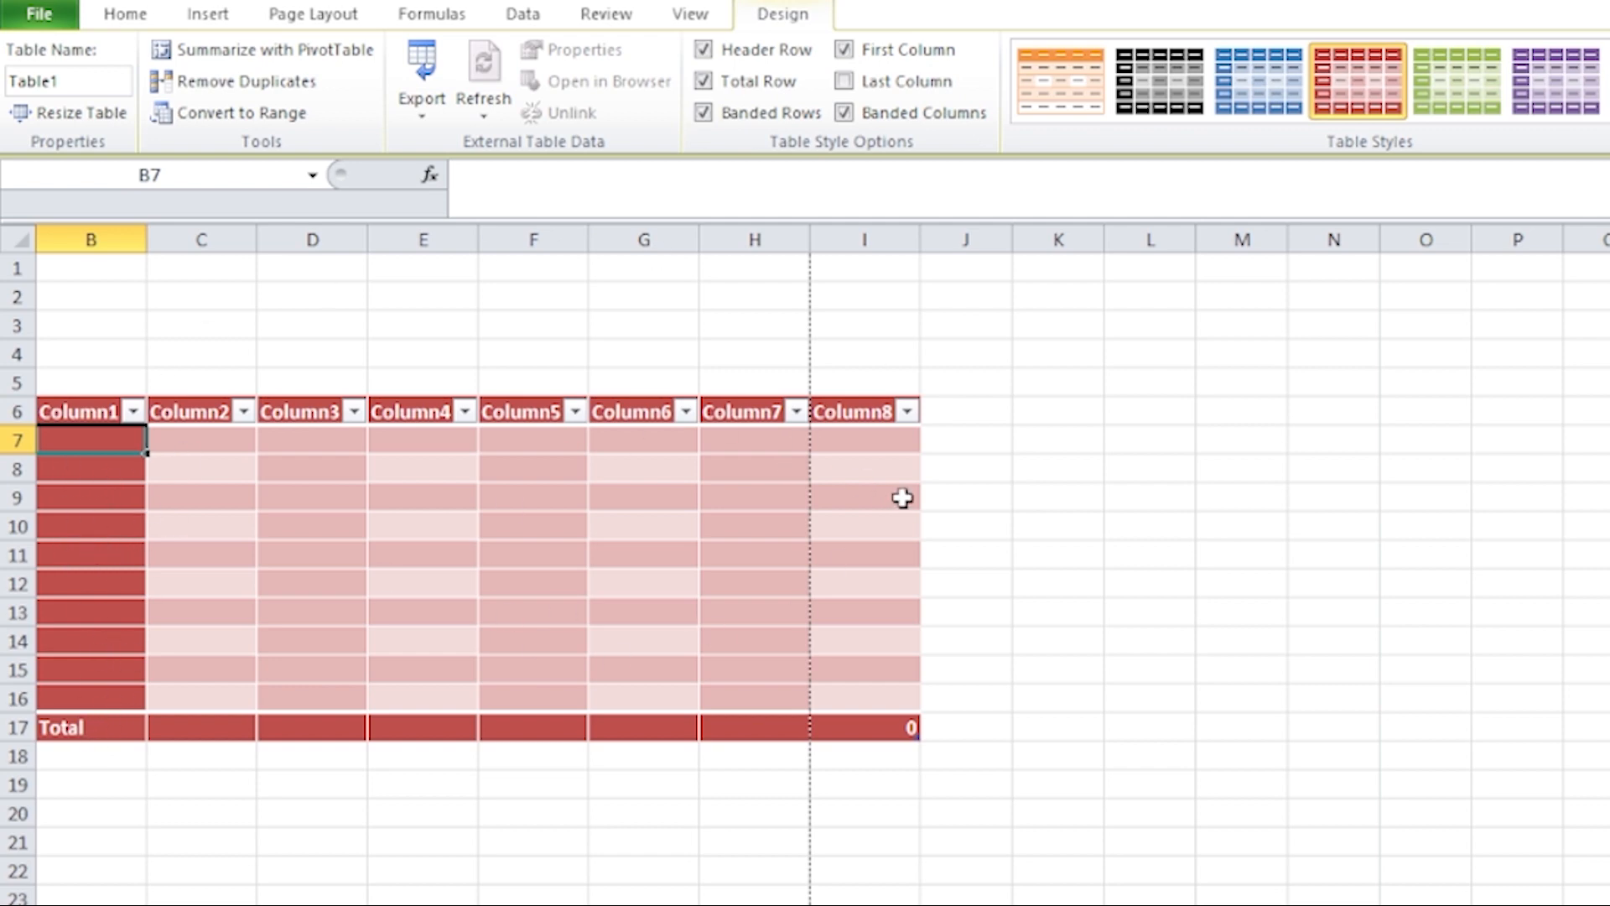
left_click(856, 446)
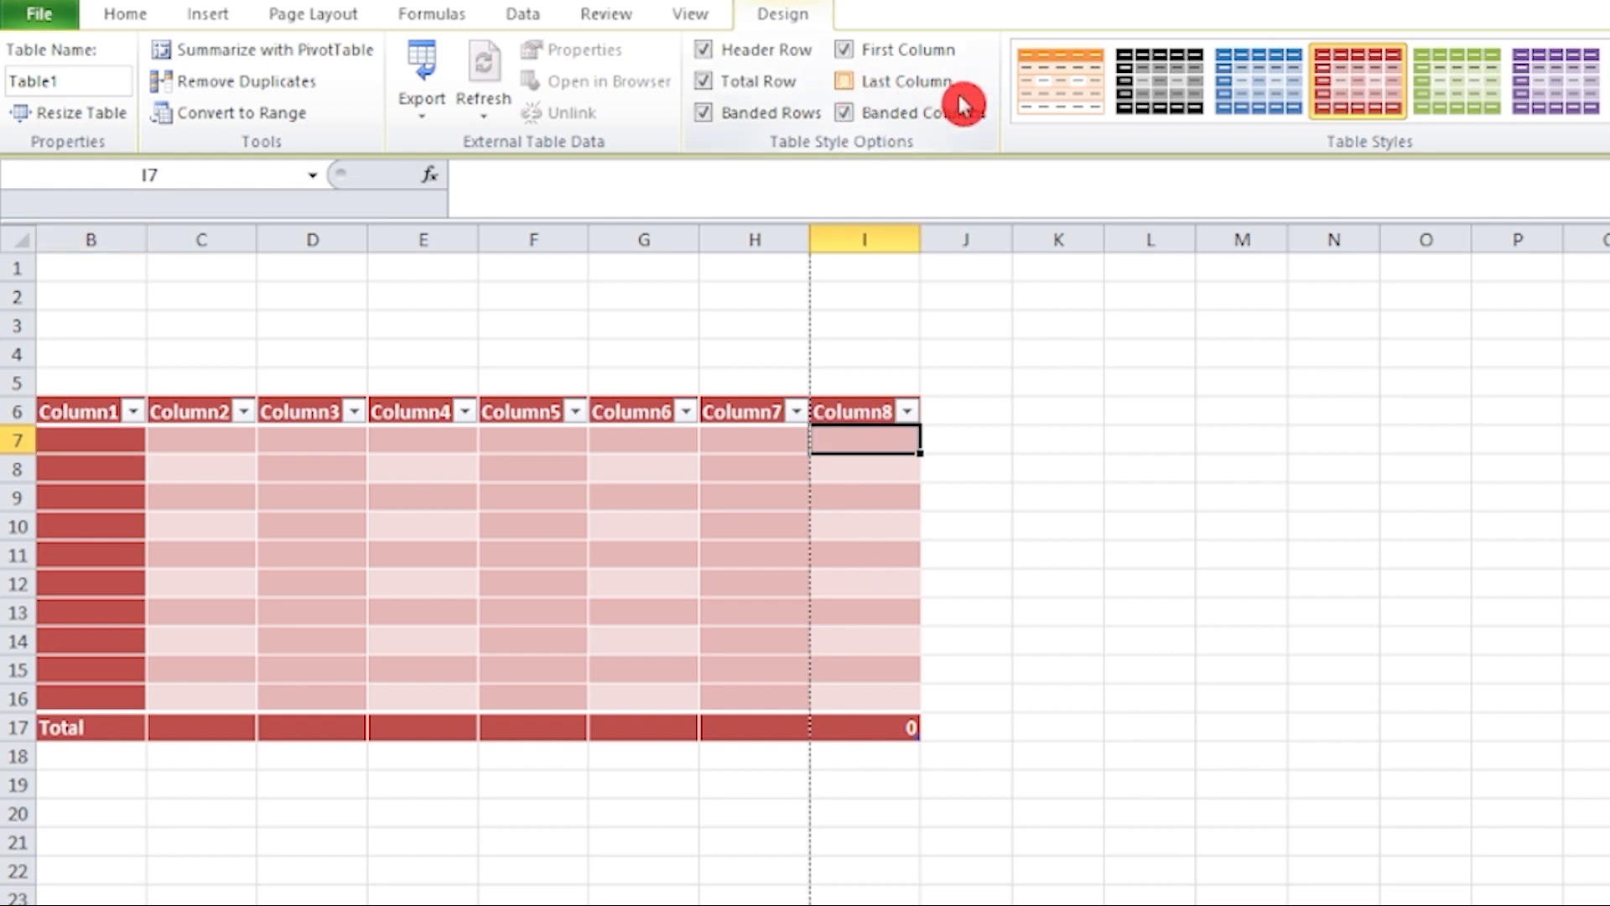
left_click(849, 81)
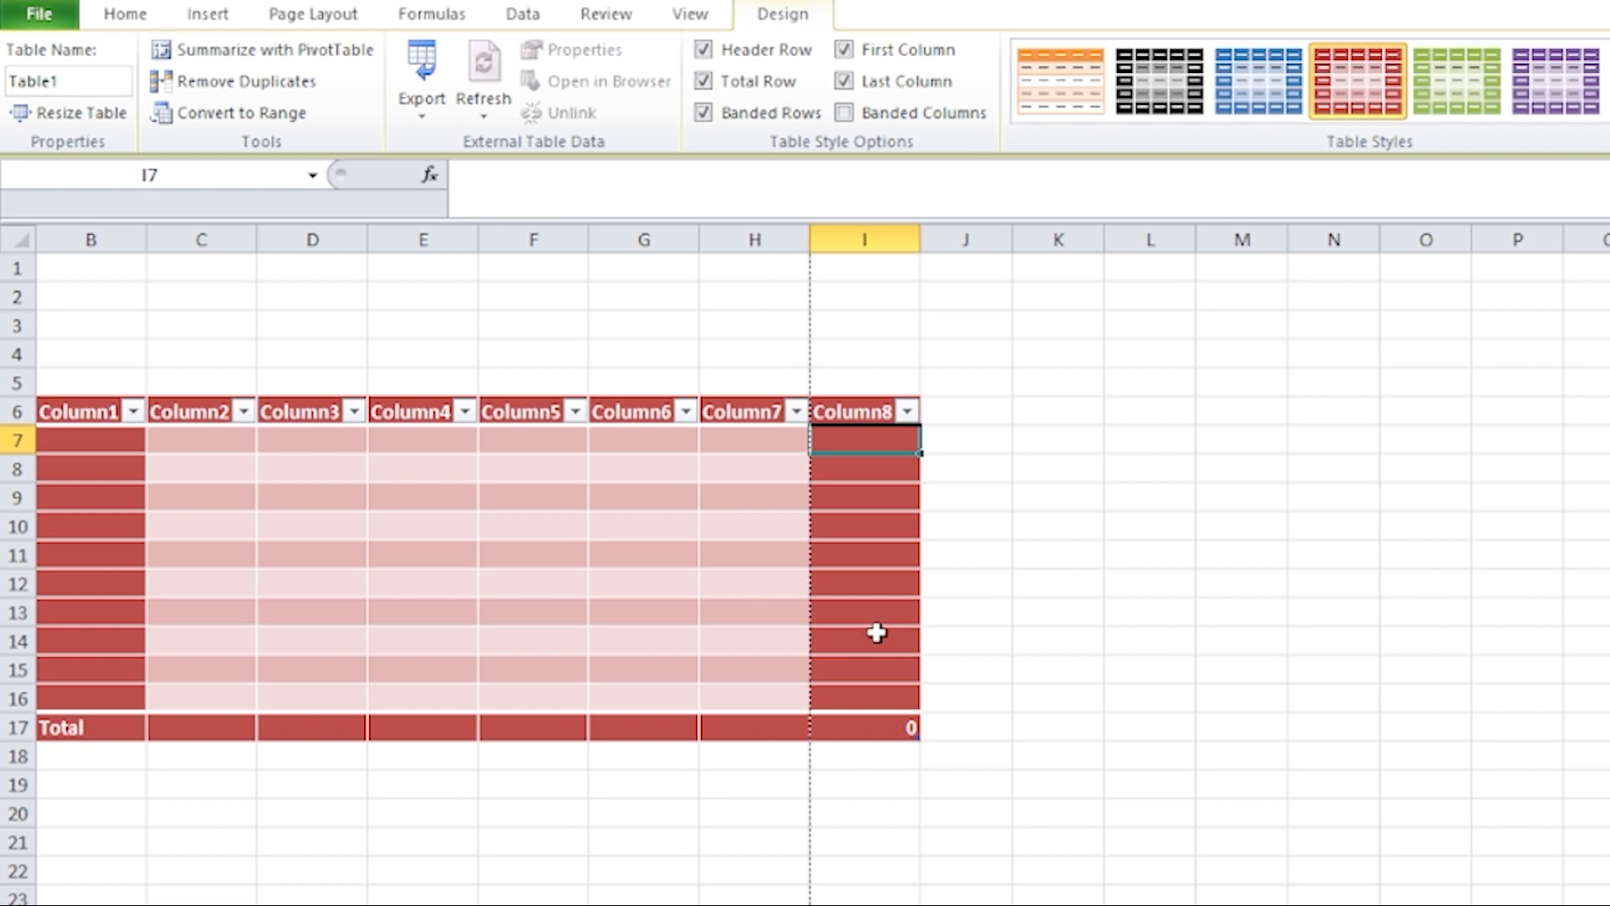
- Turn the table's banded columns on, view the table deselected, and bring its design options back
left_click(842, 112)
left_click(1140, 610)
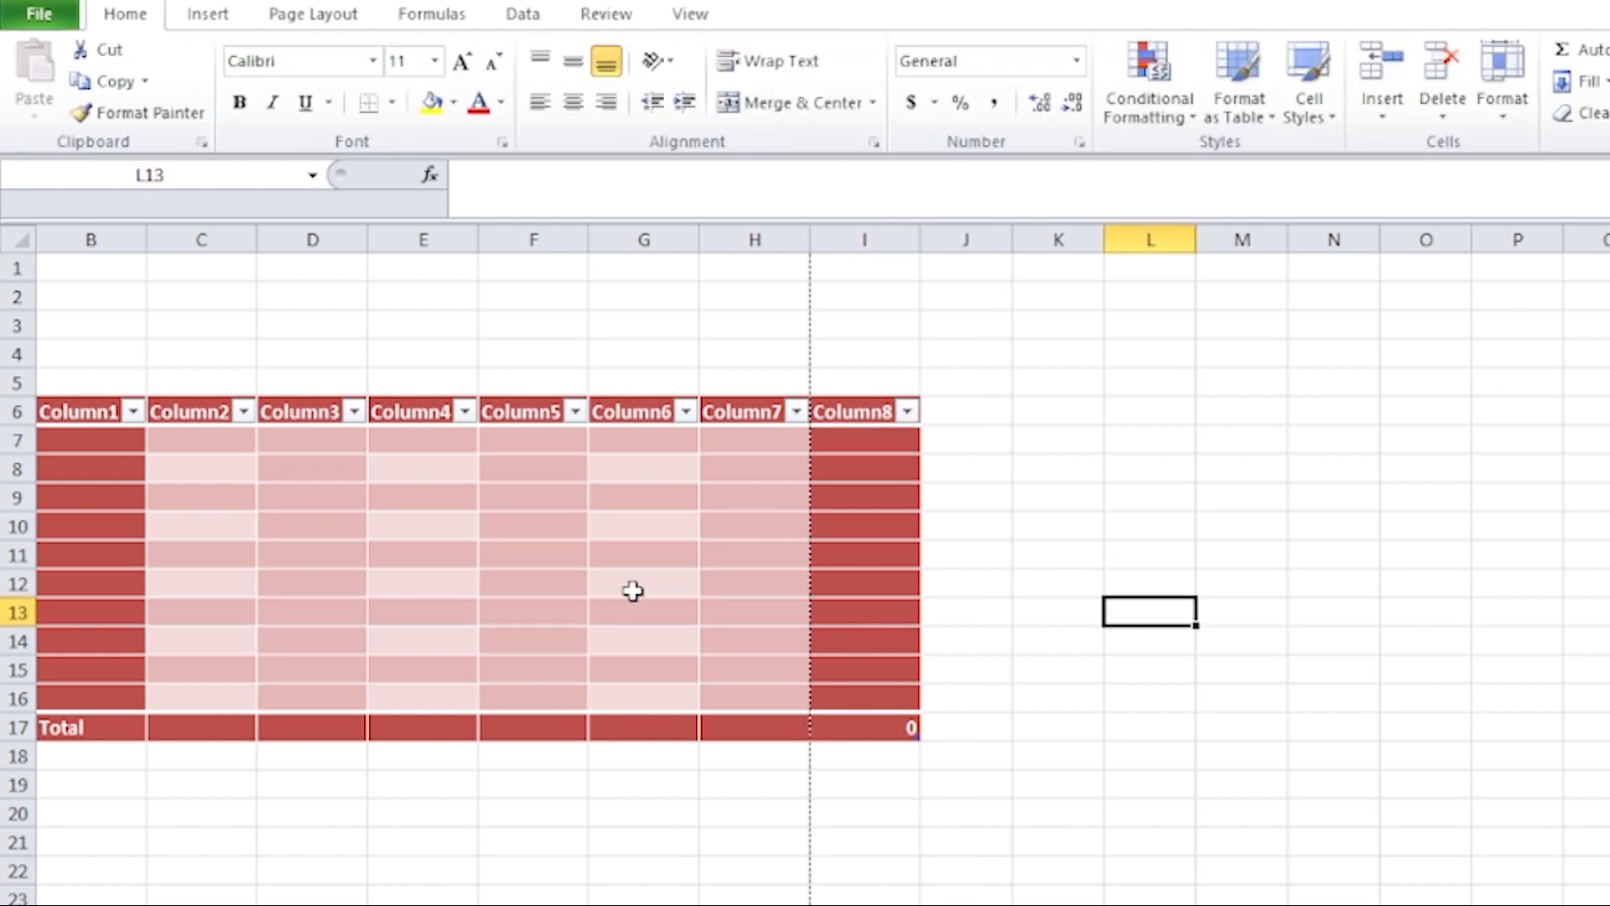
left_click(424, 605)
left_click(732, 11)
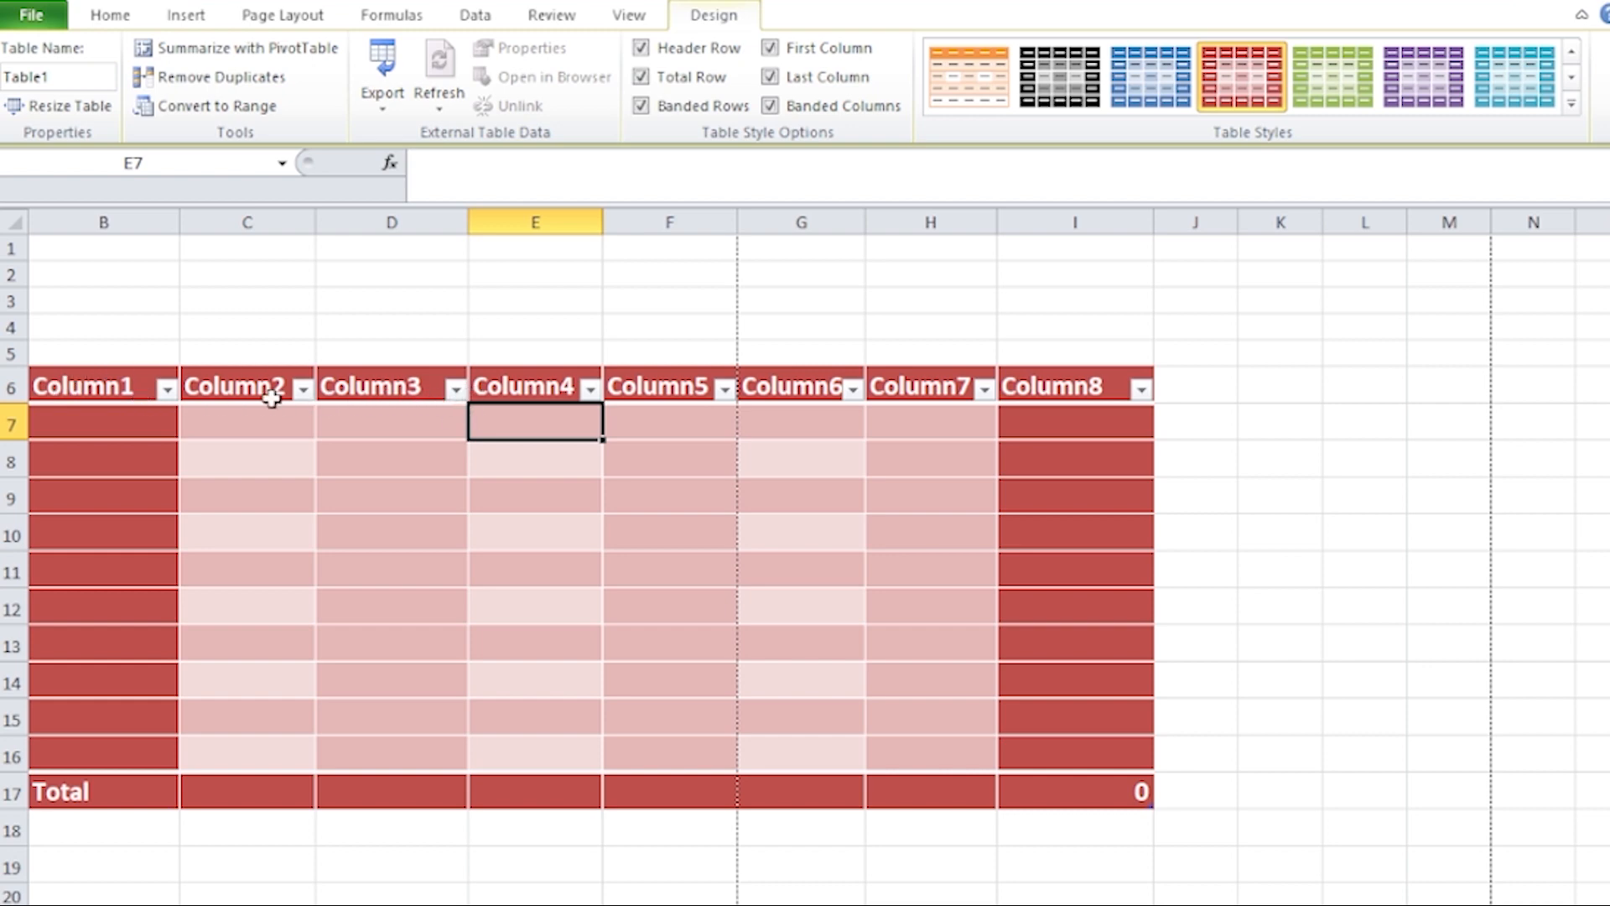
- Rename the Column1 header in cell B6 as Name
left_click(138, 387)
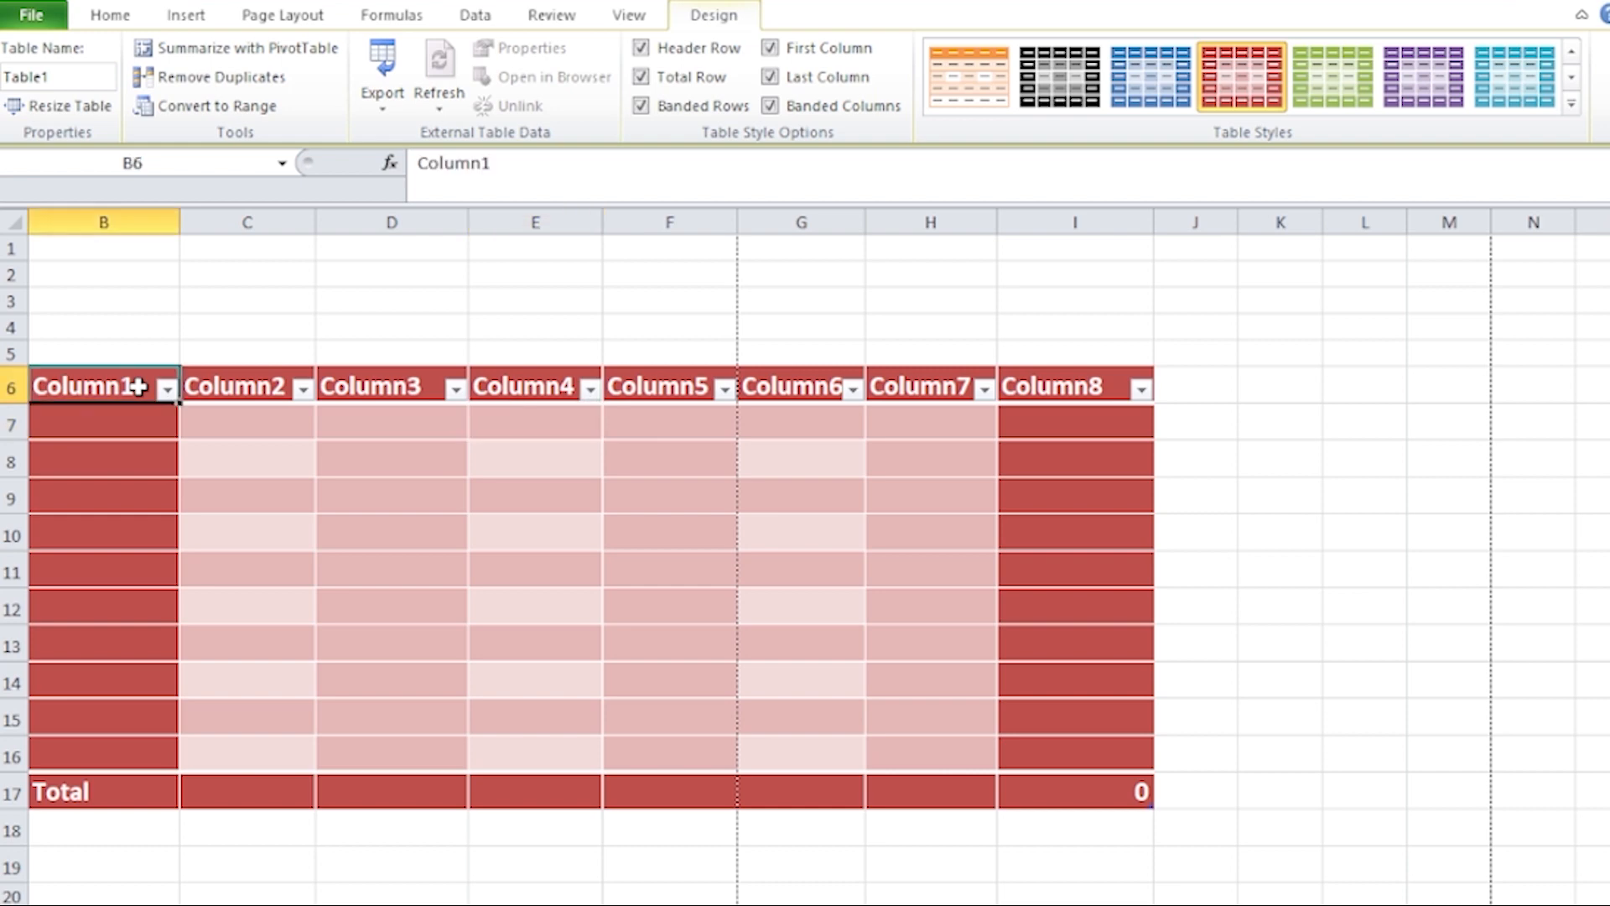
key("alt+n")
key("a")
left_click(138, 386)
double_click(139, 386)
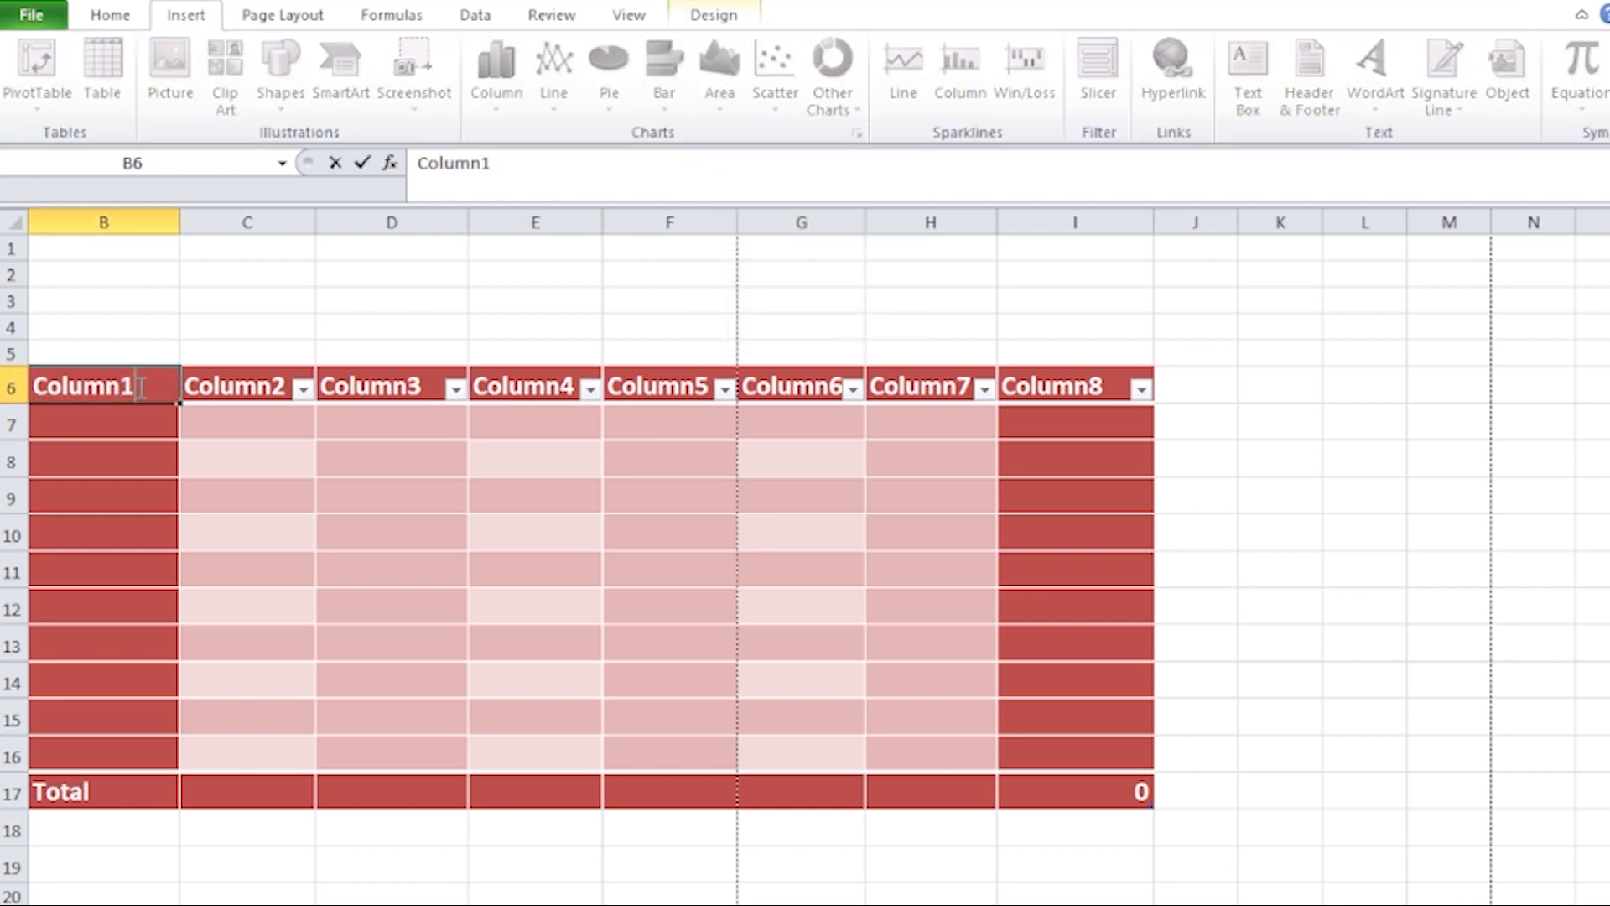
double_click(139, 387)
type("Name")
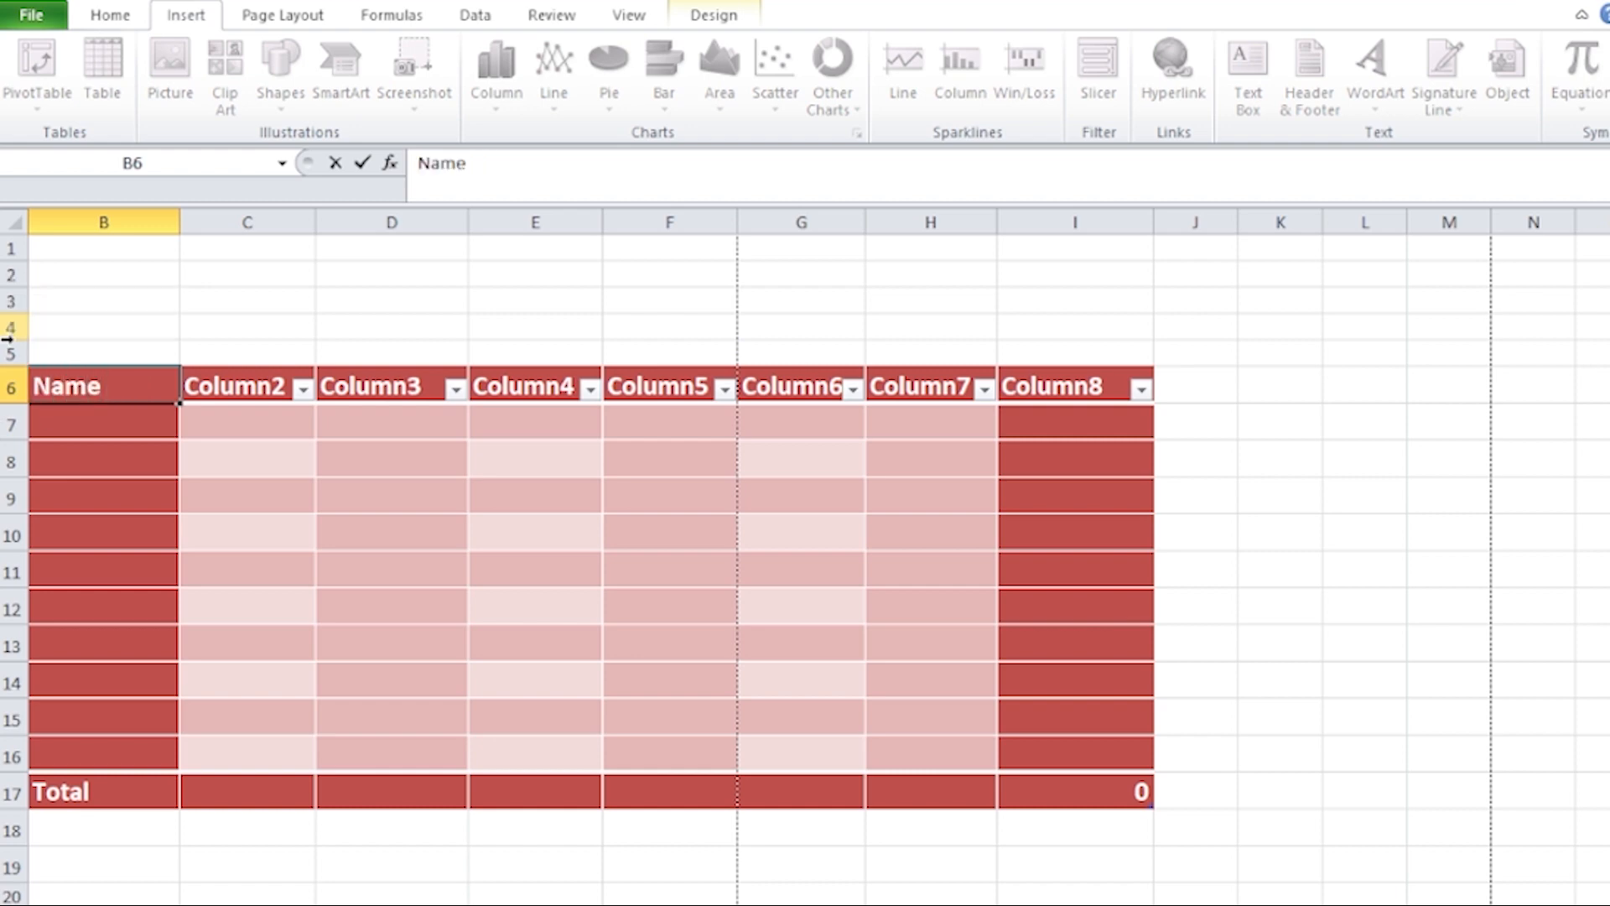
- Rename the Column2 header as Jan and the Column3 header as Feb
left_click(255, 390)
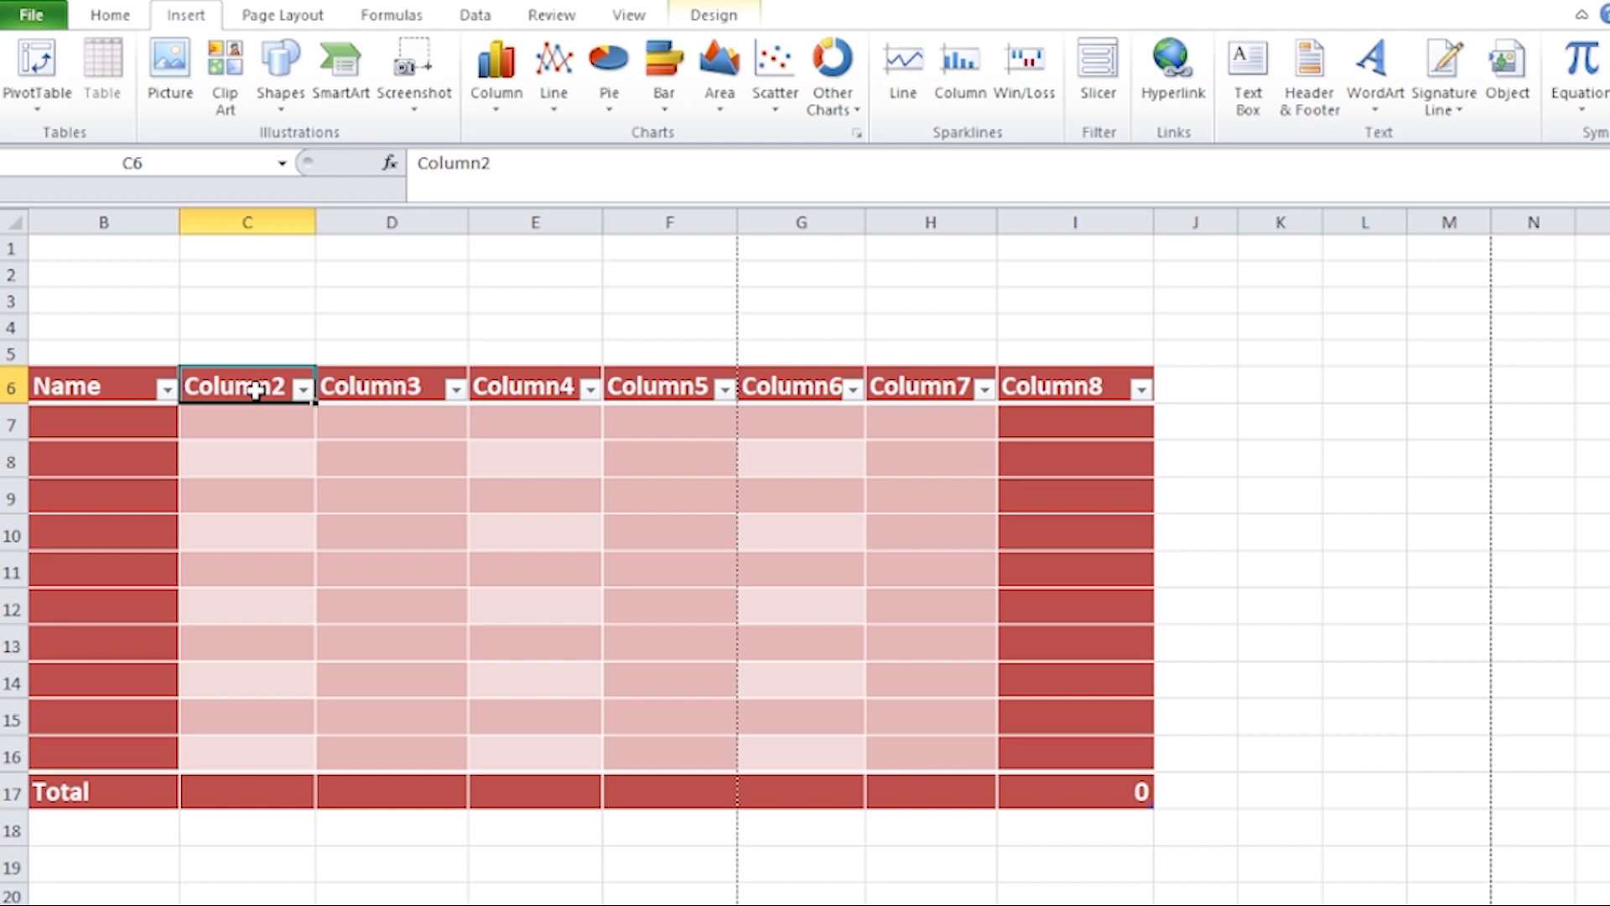
double_click(253, 386)
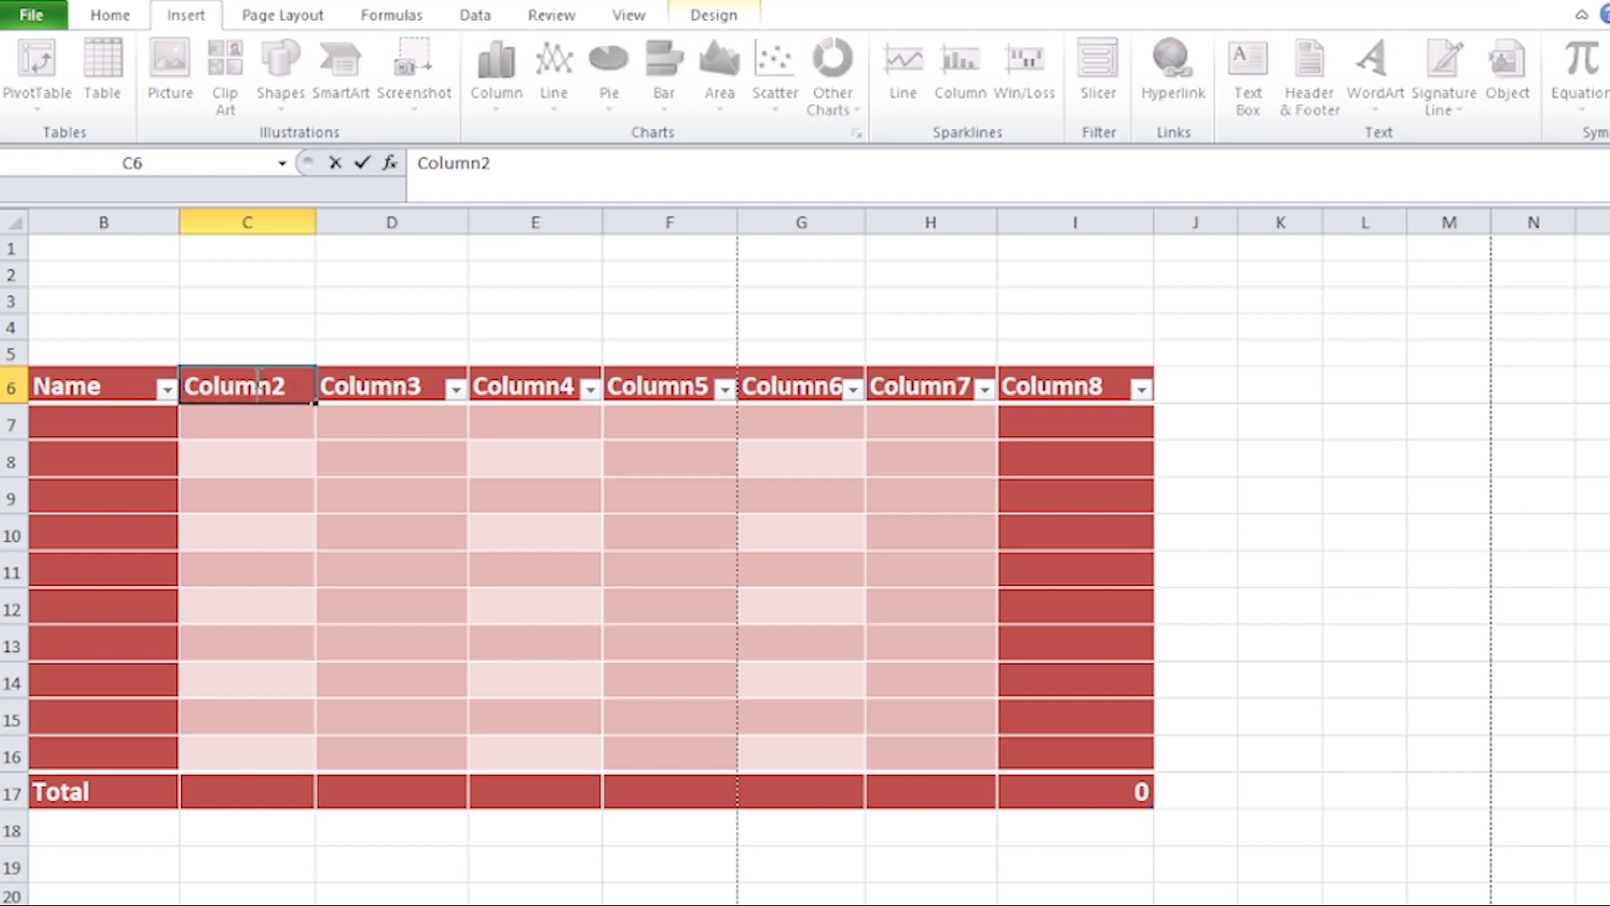
left_click_drag(304, 379, 185, 386)
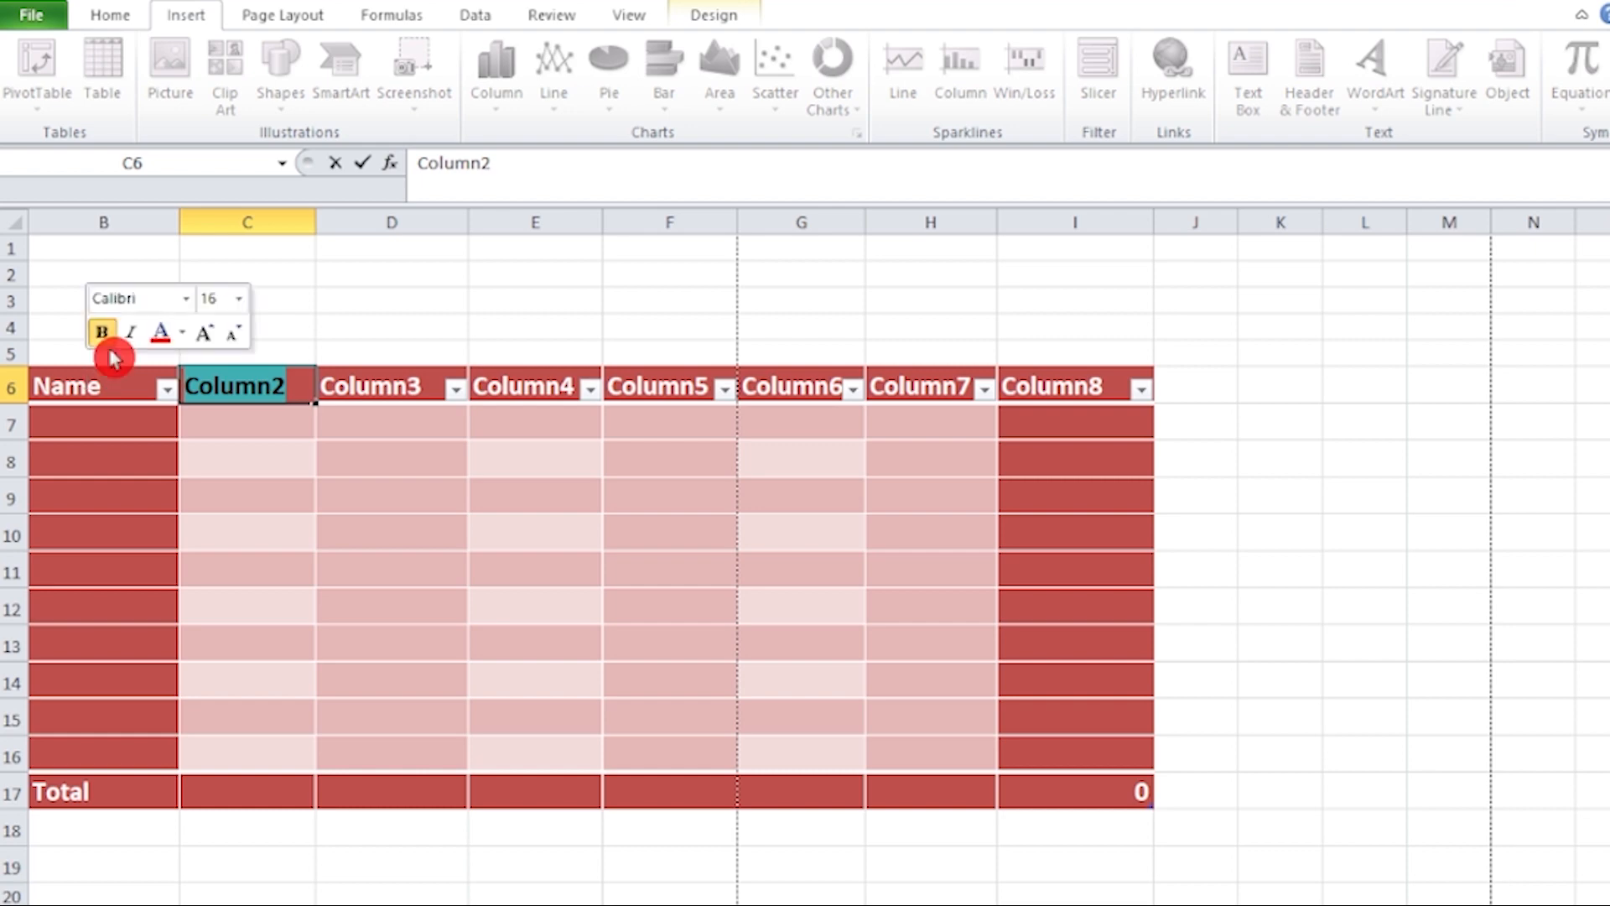
type("Jan")
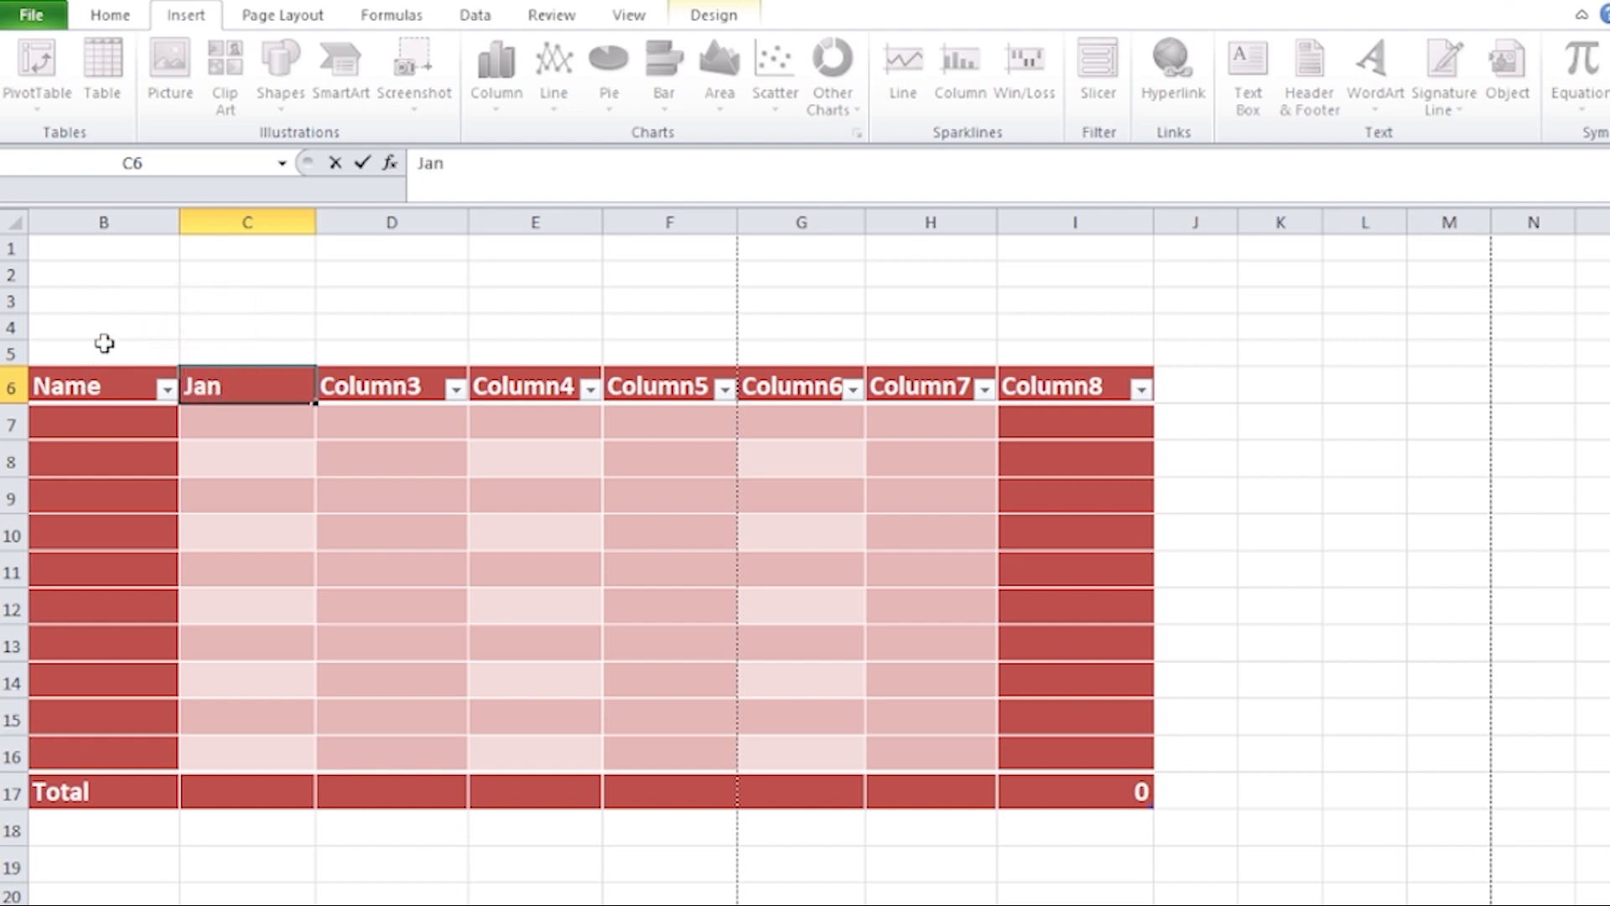
left_click_drag(410, 564, 394, 532)
double_click(430, 386)
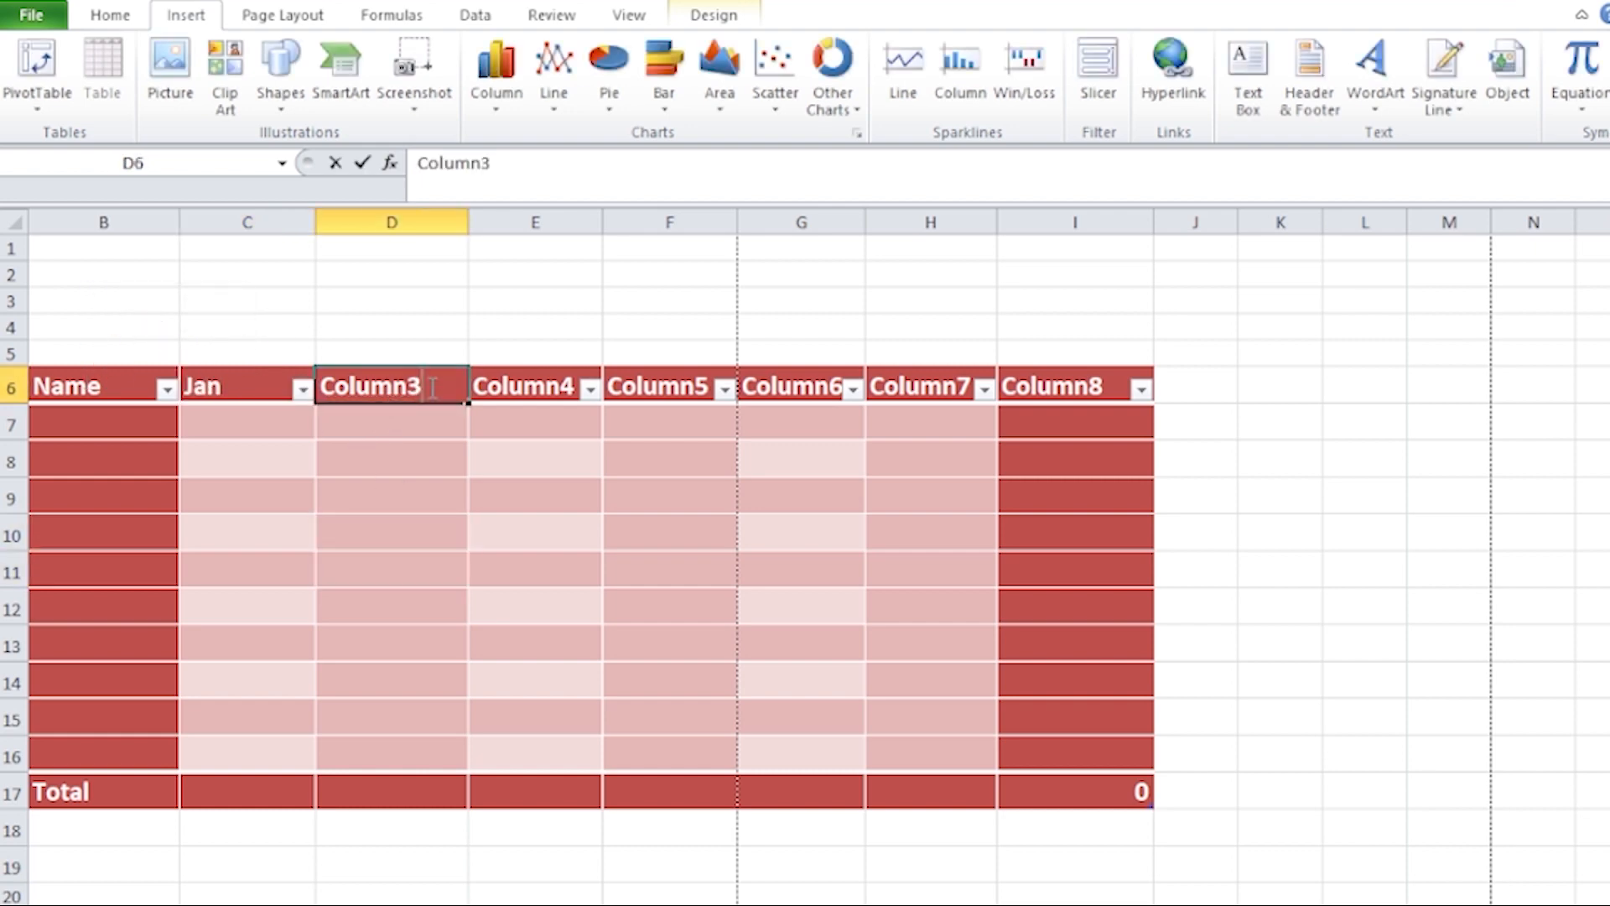
left_click_drag(428, 386, 197, 388)
type("Feb")
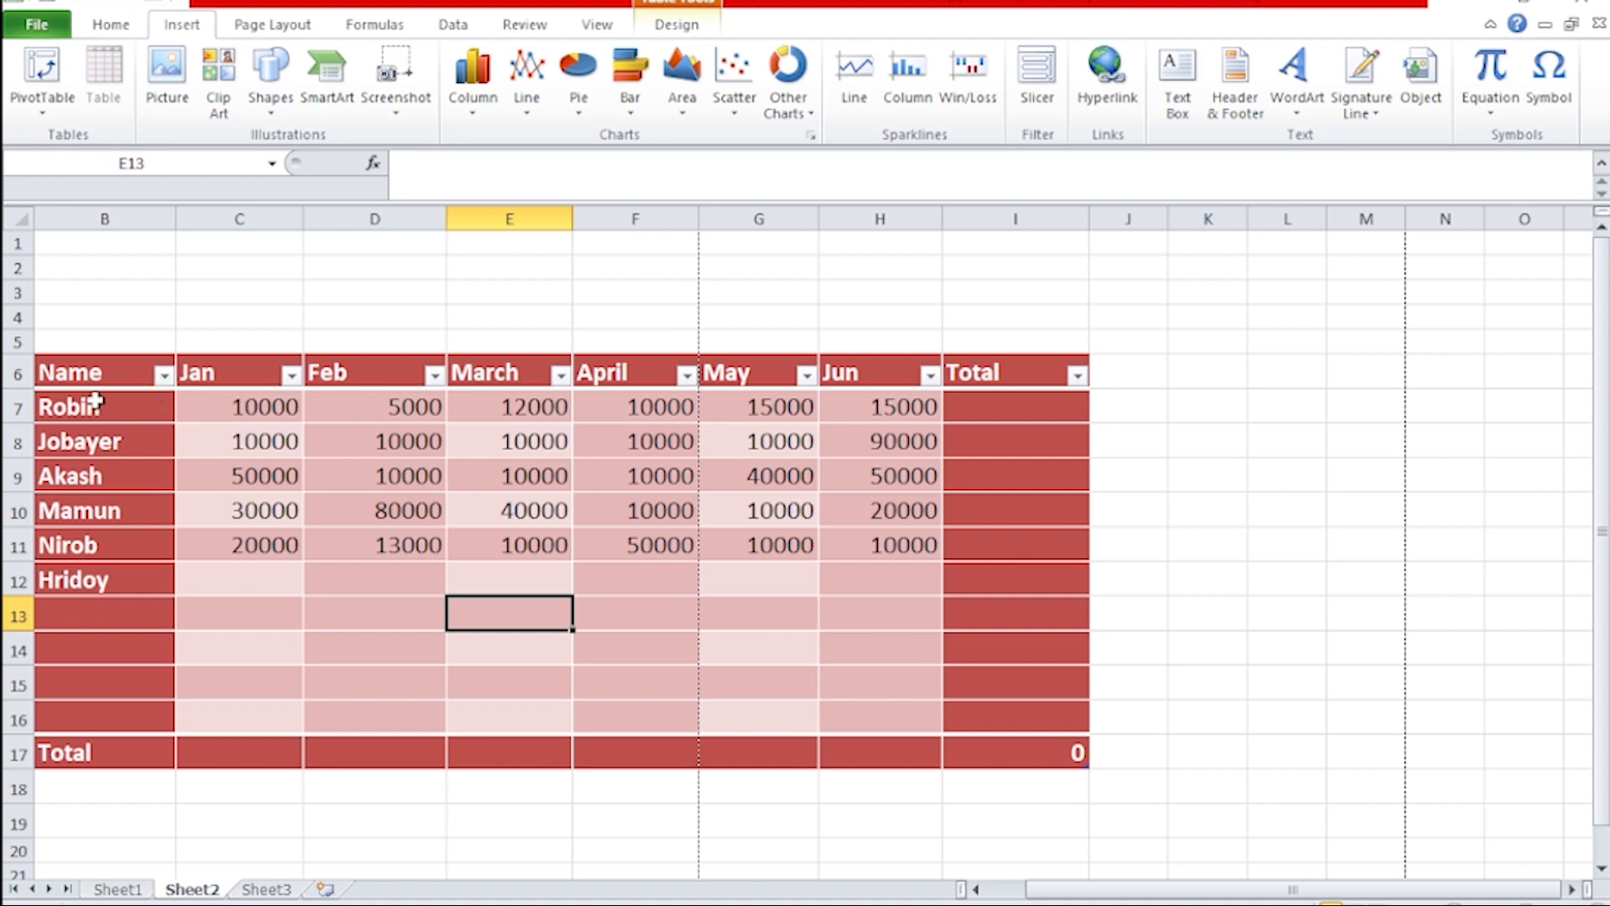
left_click(164, 377)
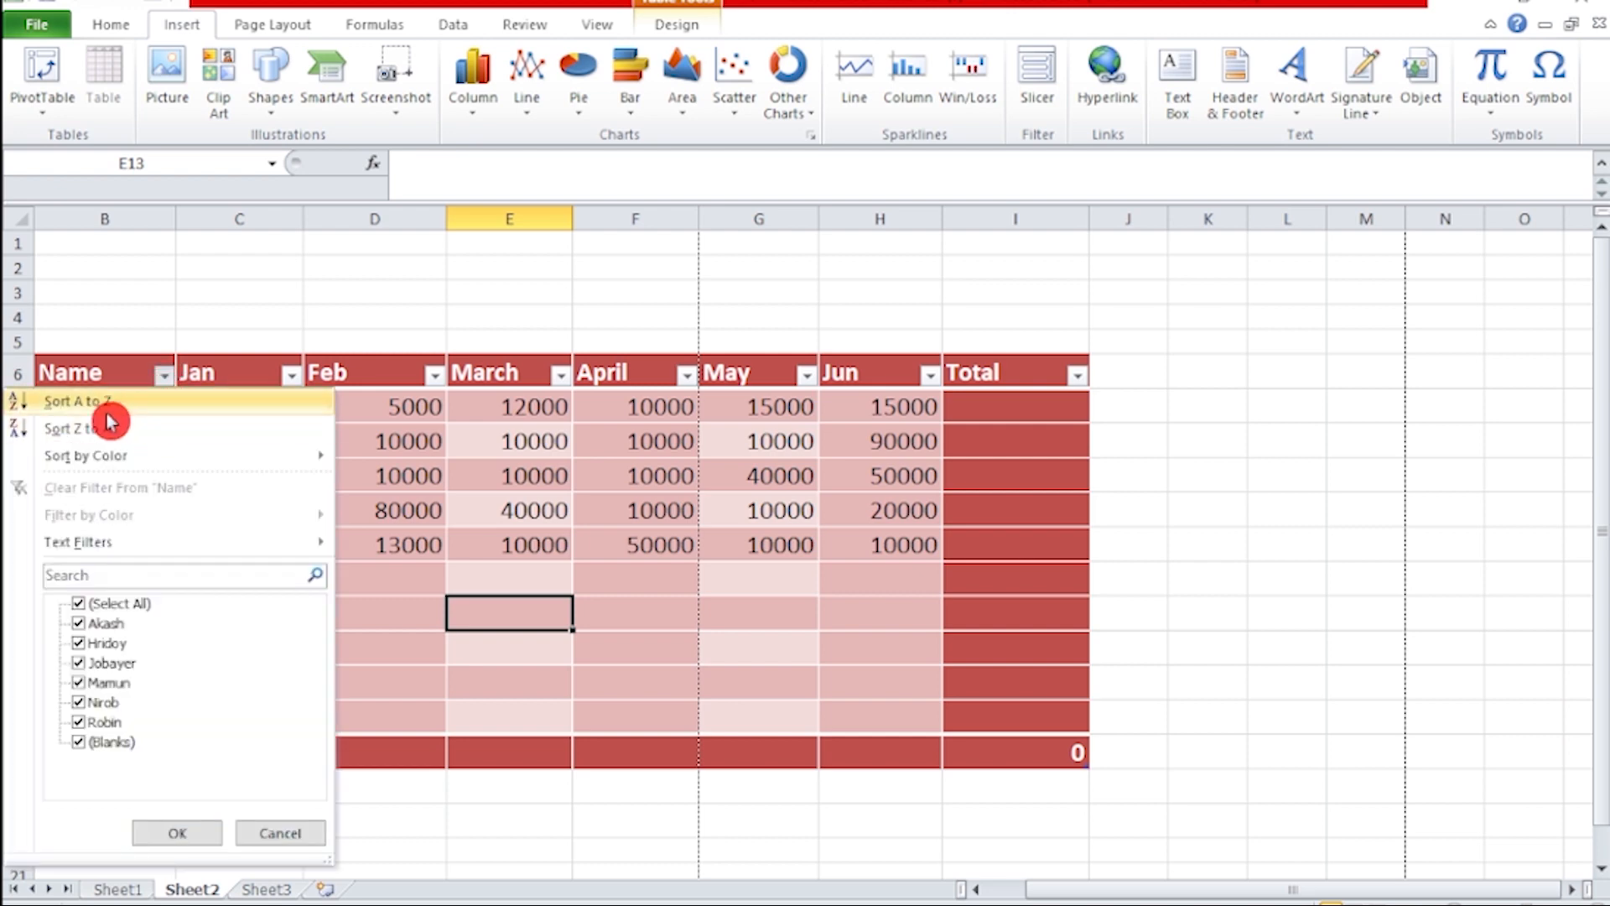
mouse_move(91, 457)
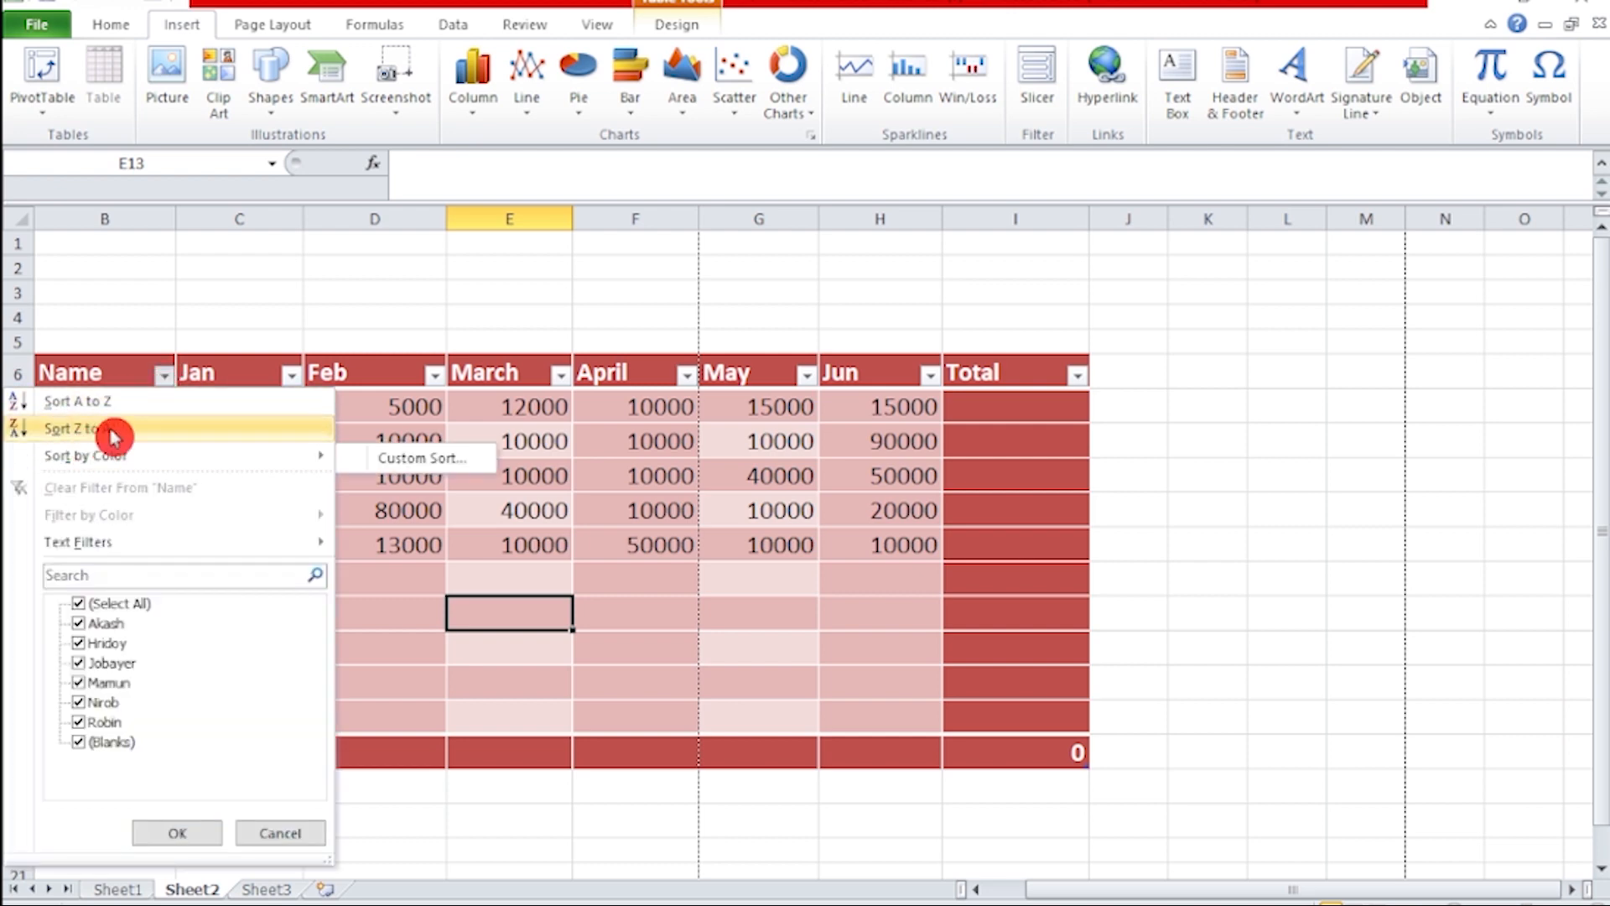
left_click(392, 665)
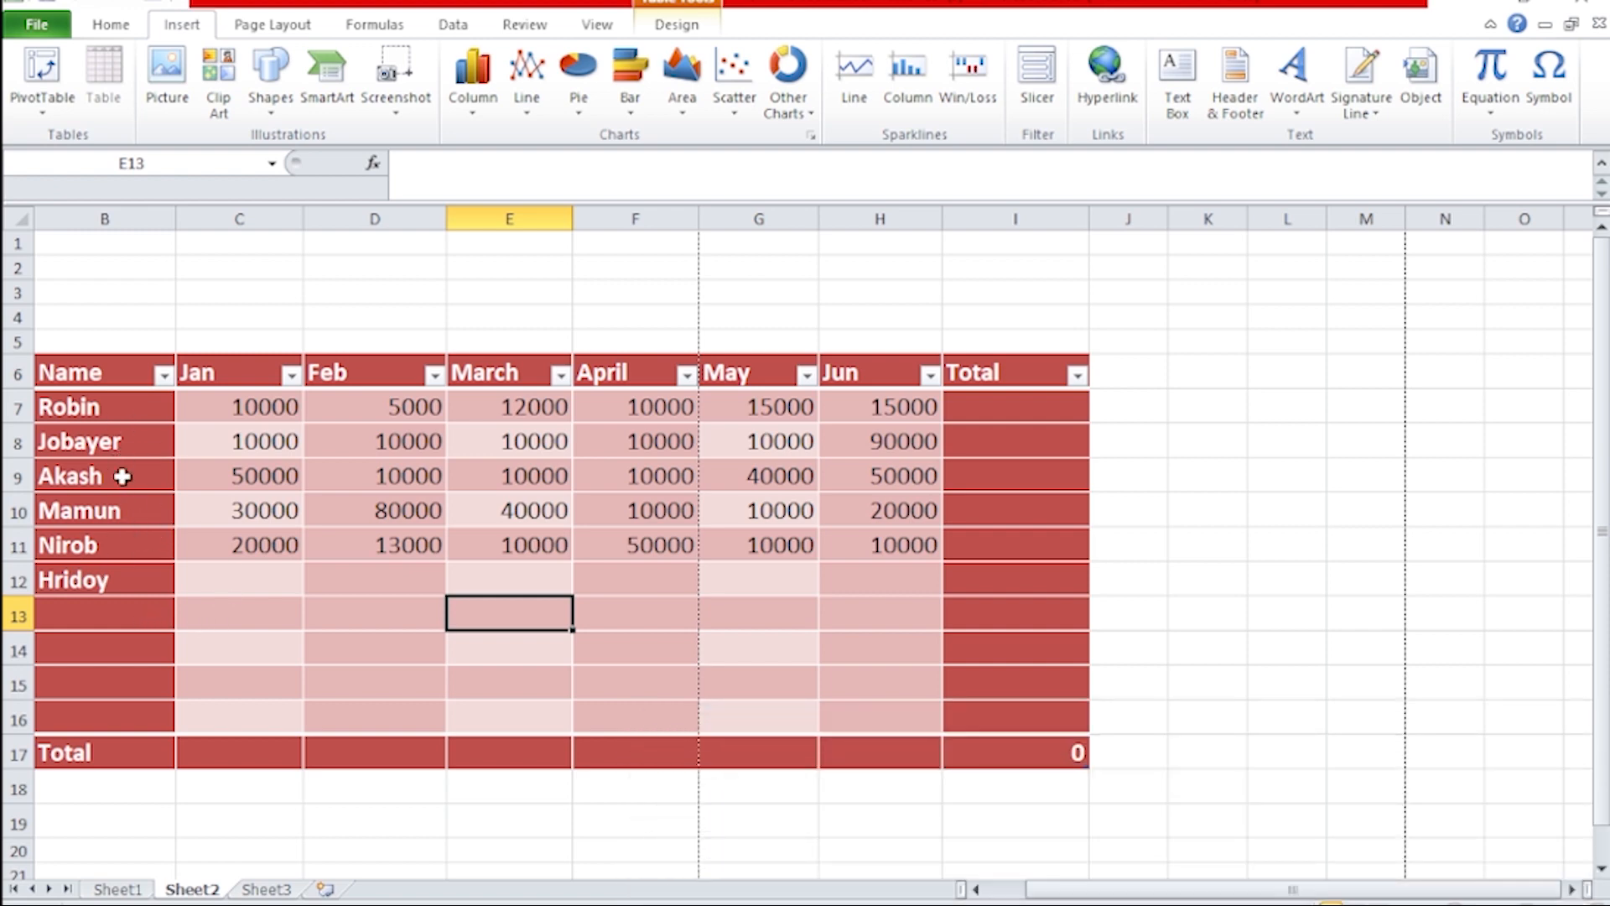
- Sort the table by the Name column from A to Z
left_click(164, 375)
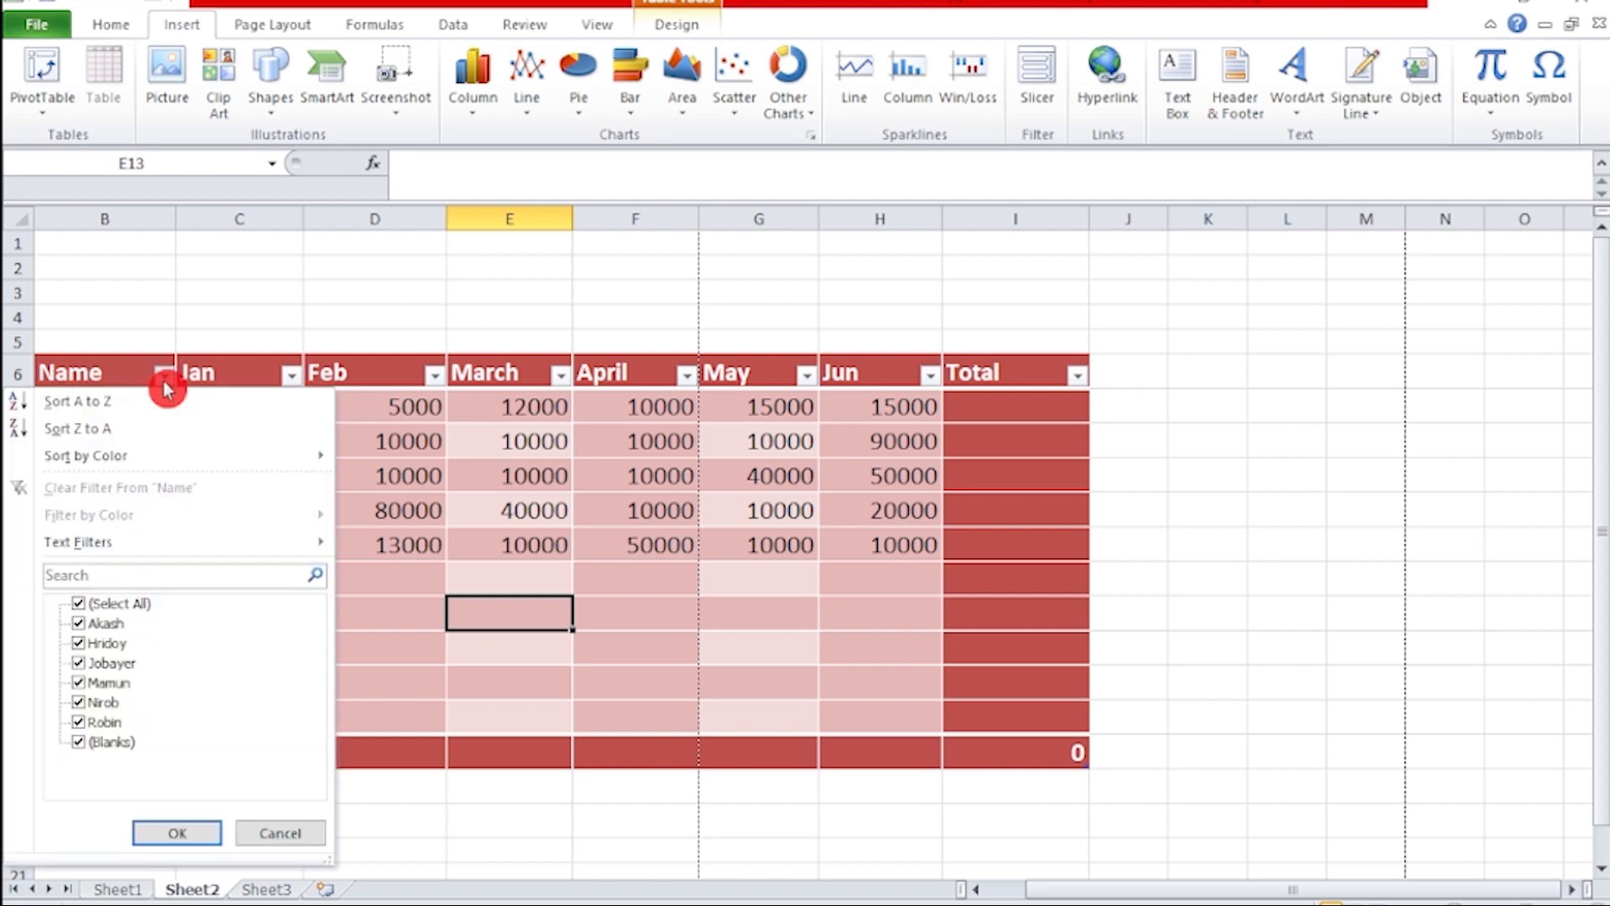
left_click(107, 415)
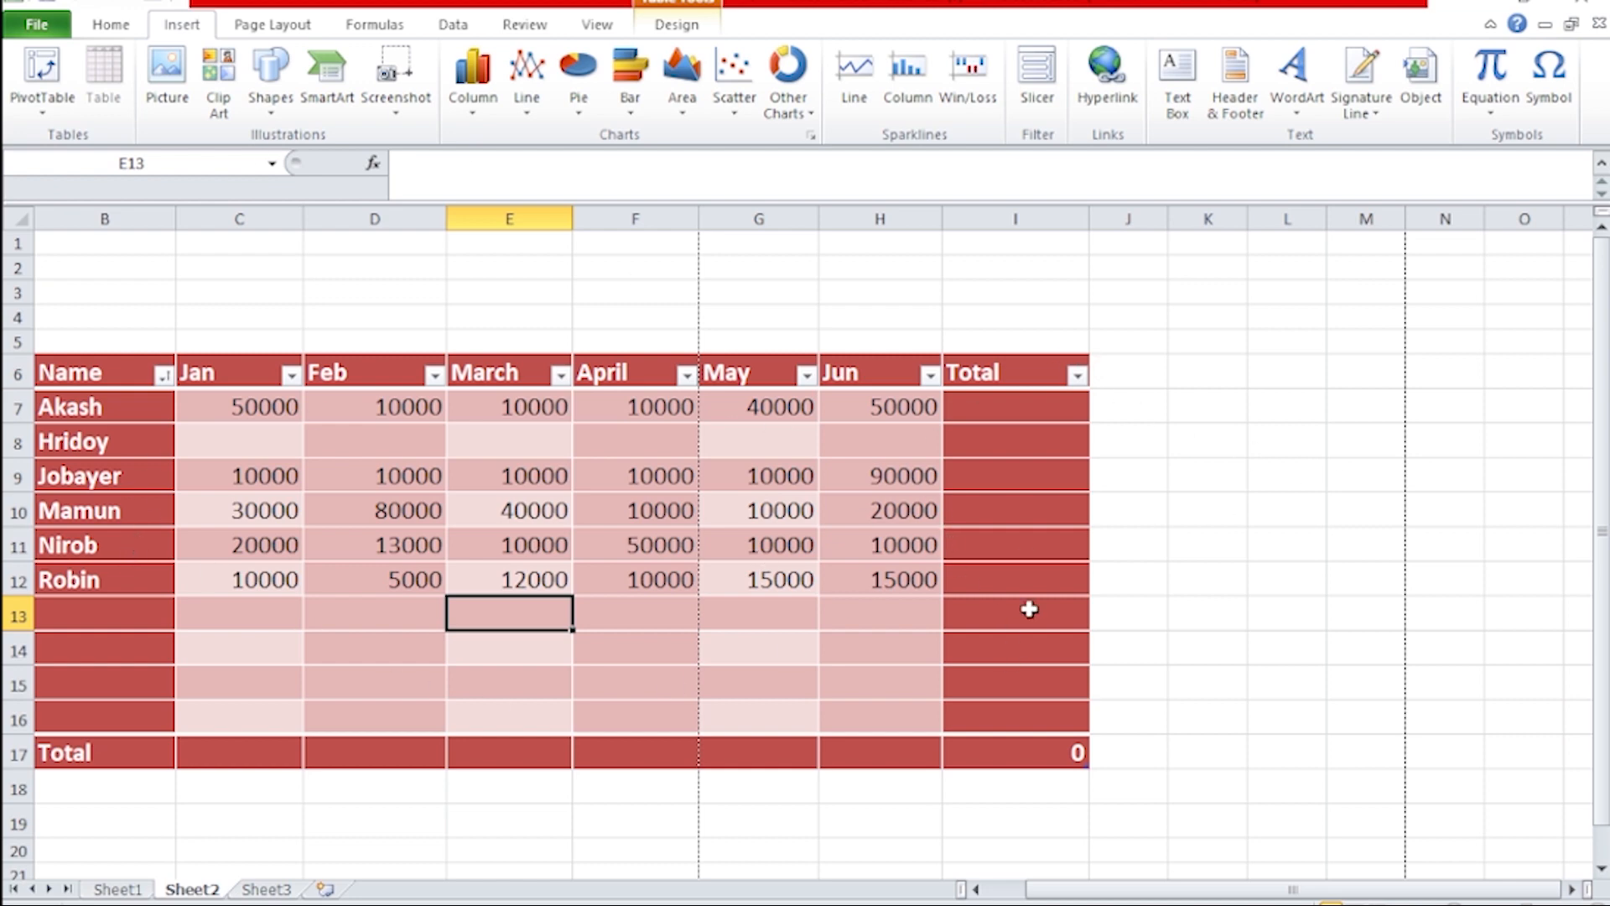
- Begin the formula =sum() with empty brackets in the first cell of the Total column, I7
left_click(1013, 410)
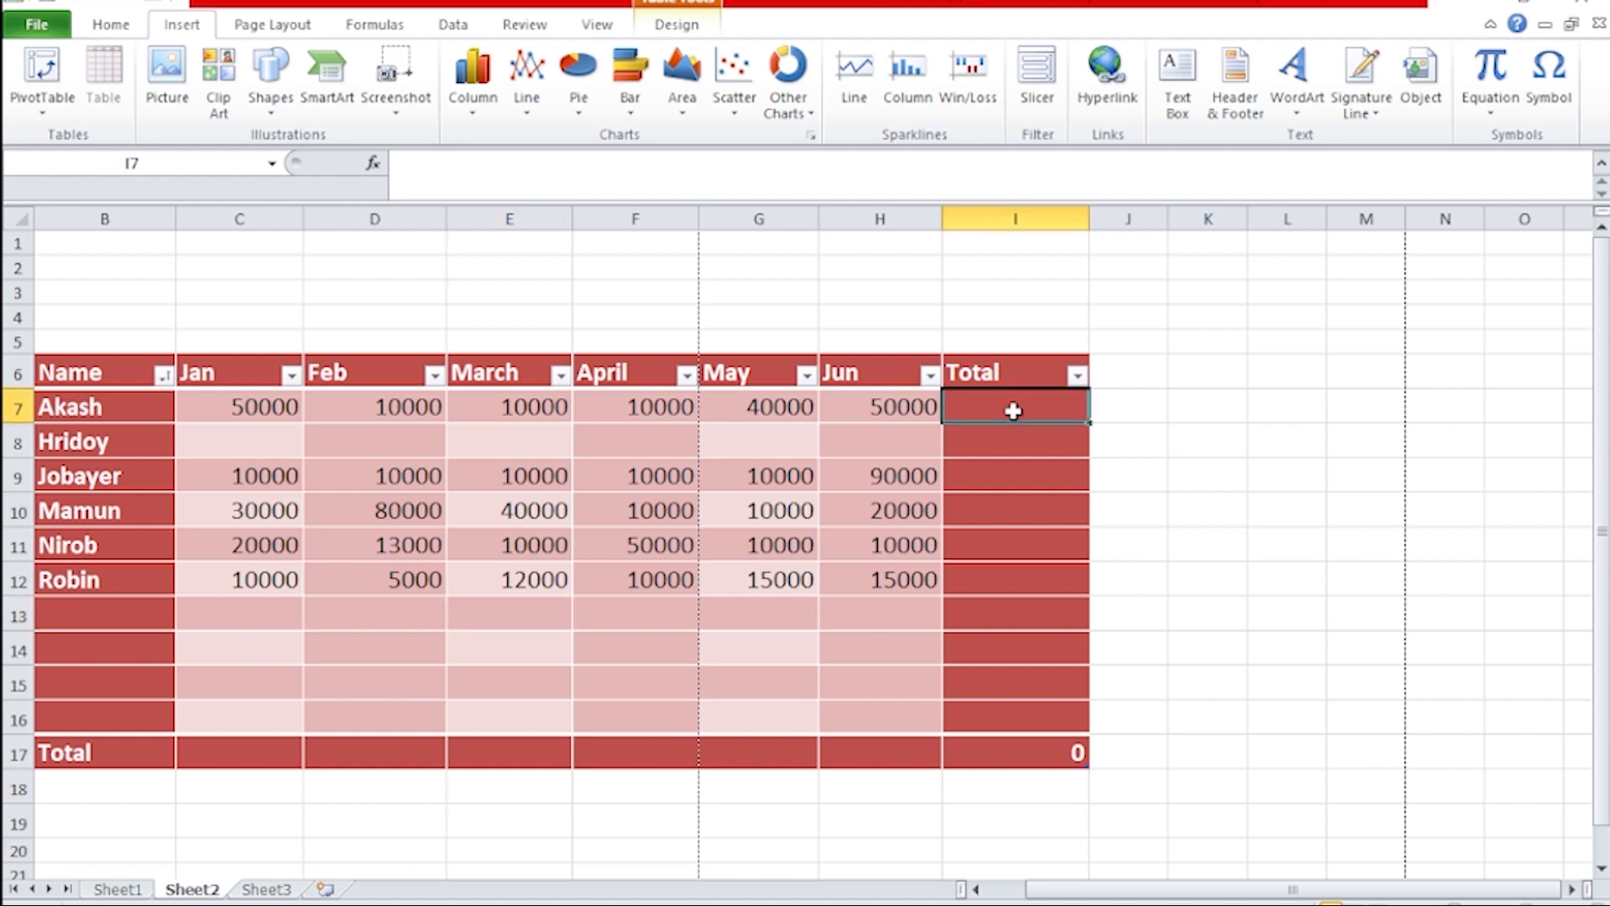
type("=")
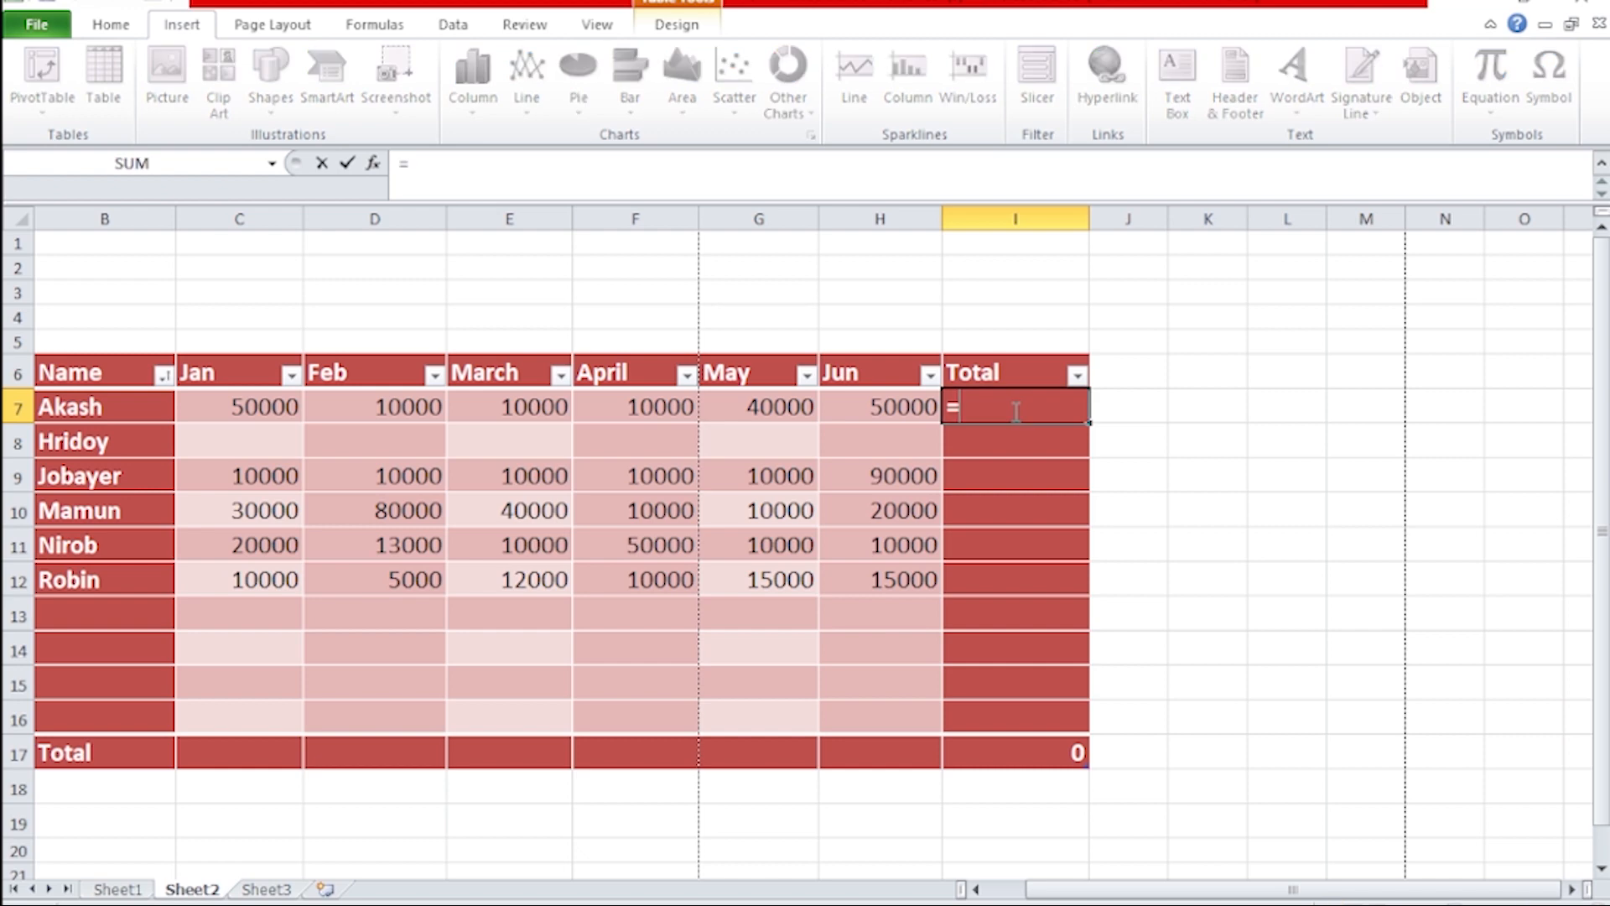
type("sum")
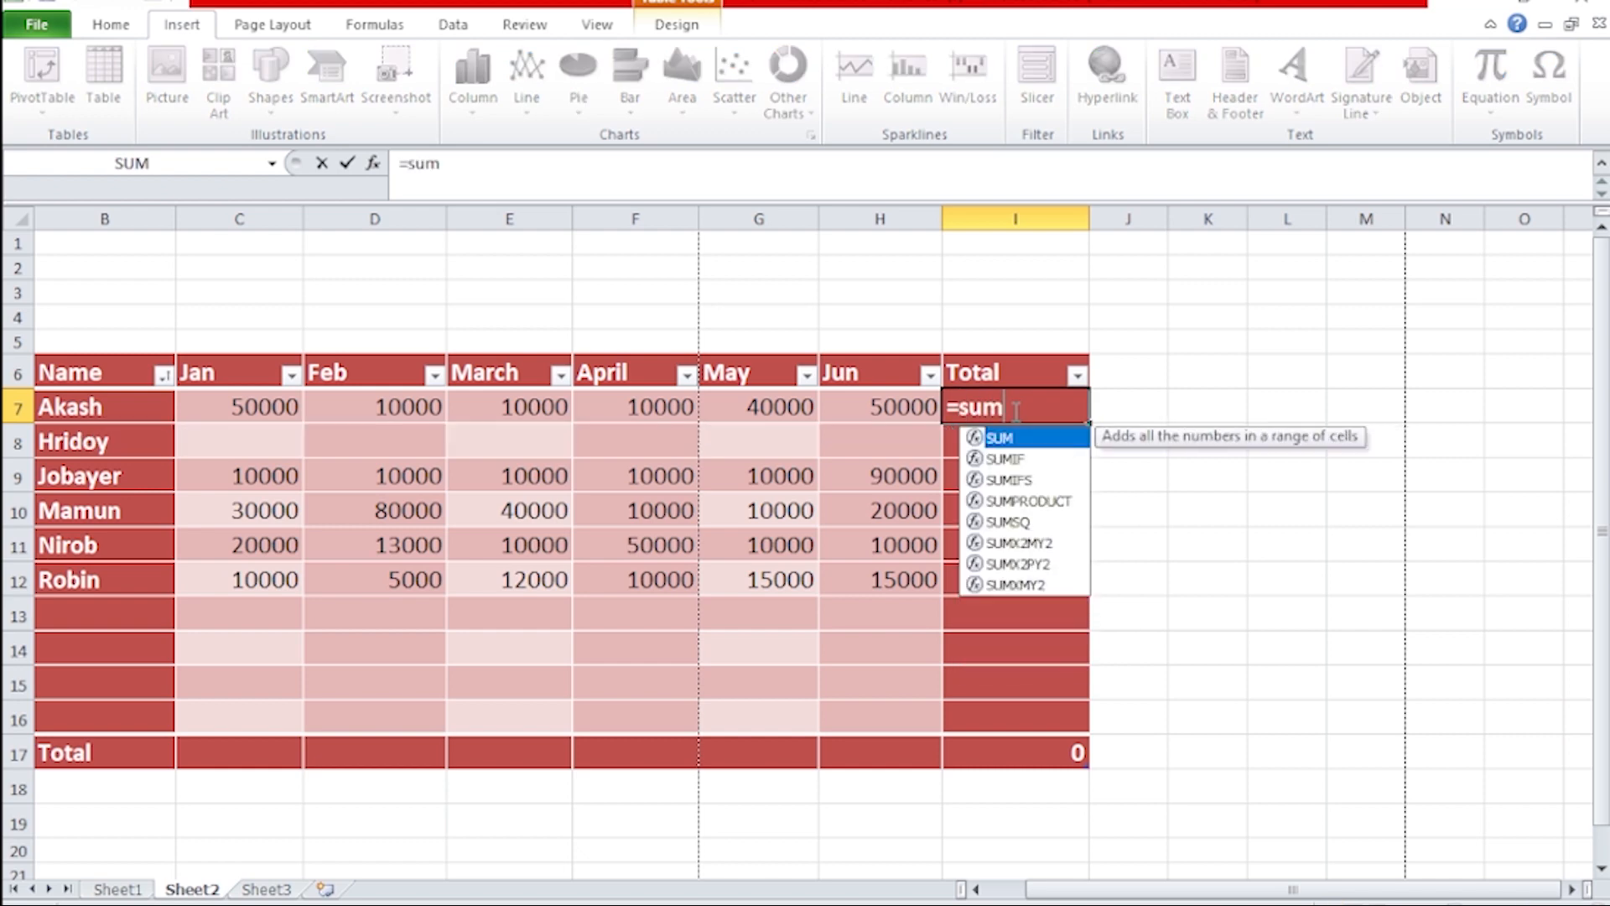
type("(")
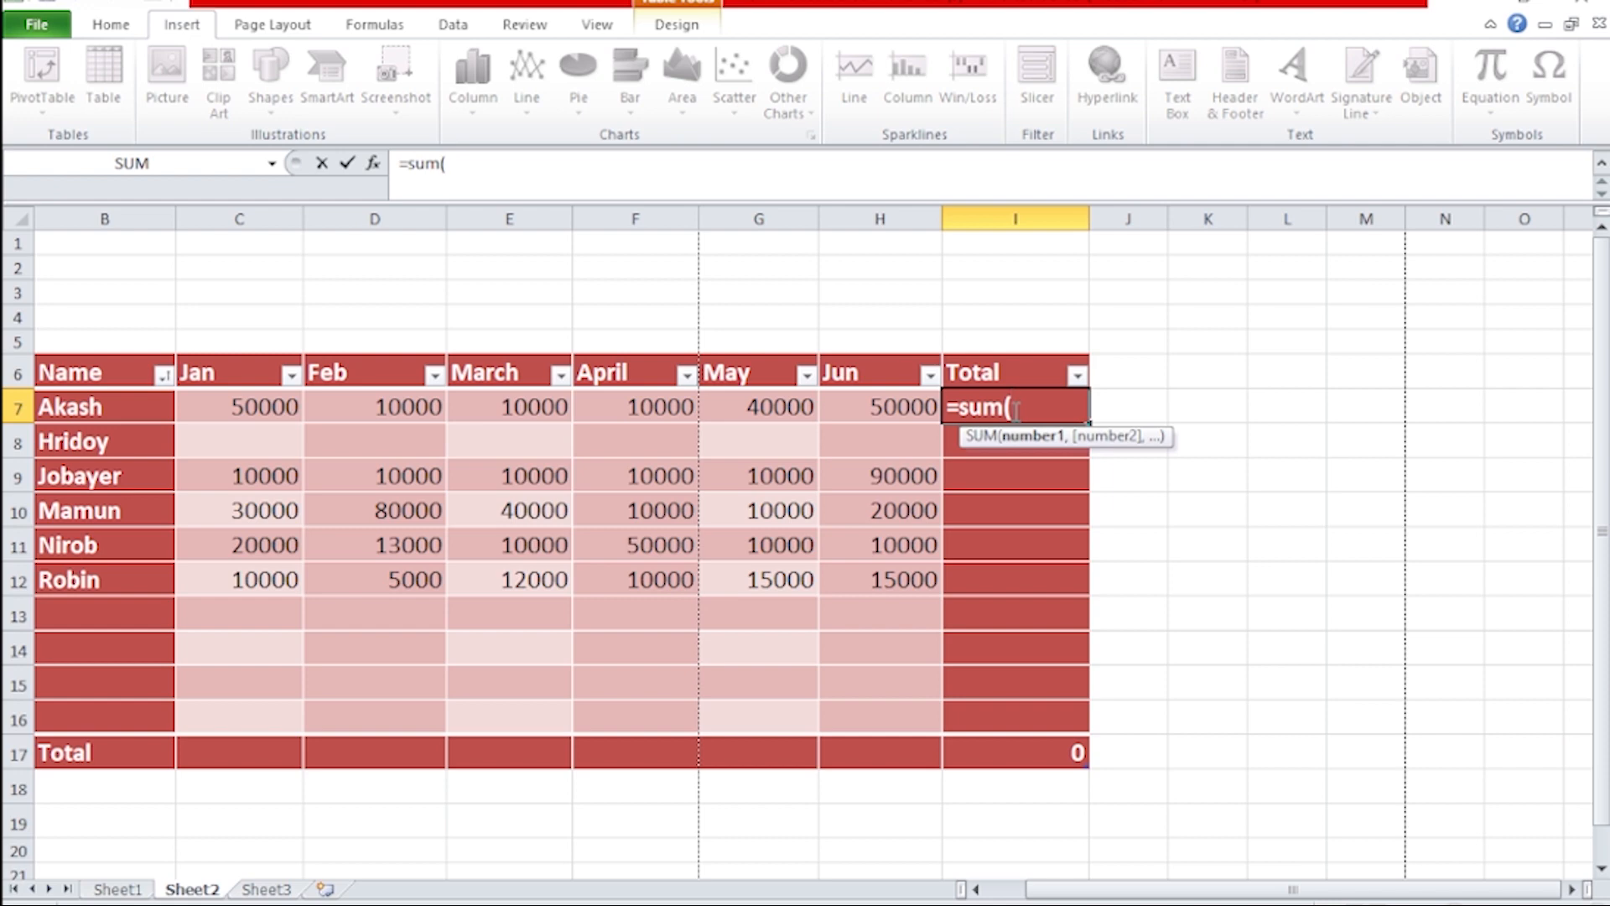
type(")")
left_click_drag(239, 405, 894, 399)
left_click(1195, 537)
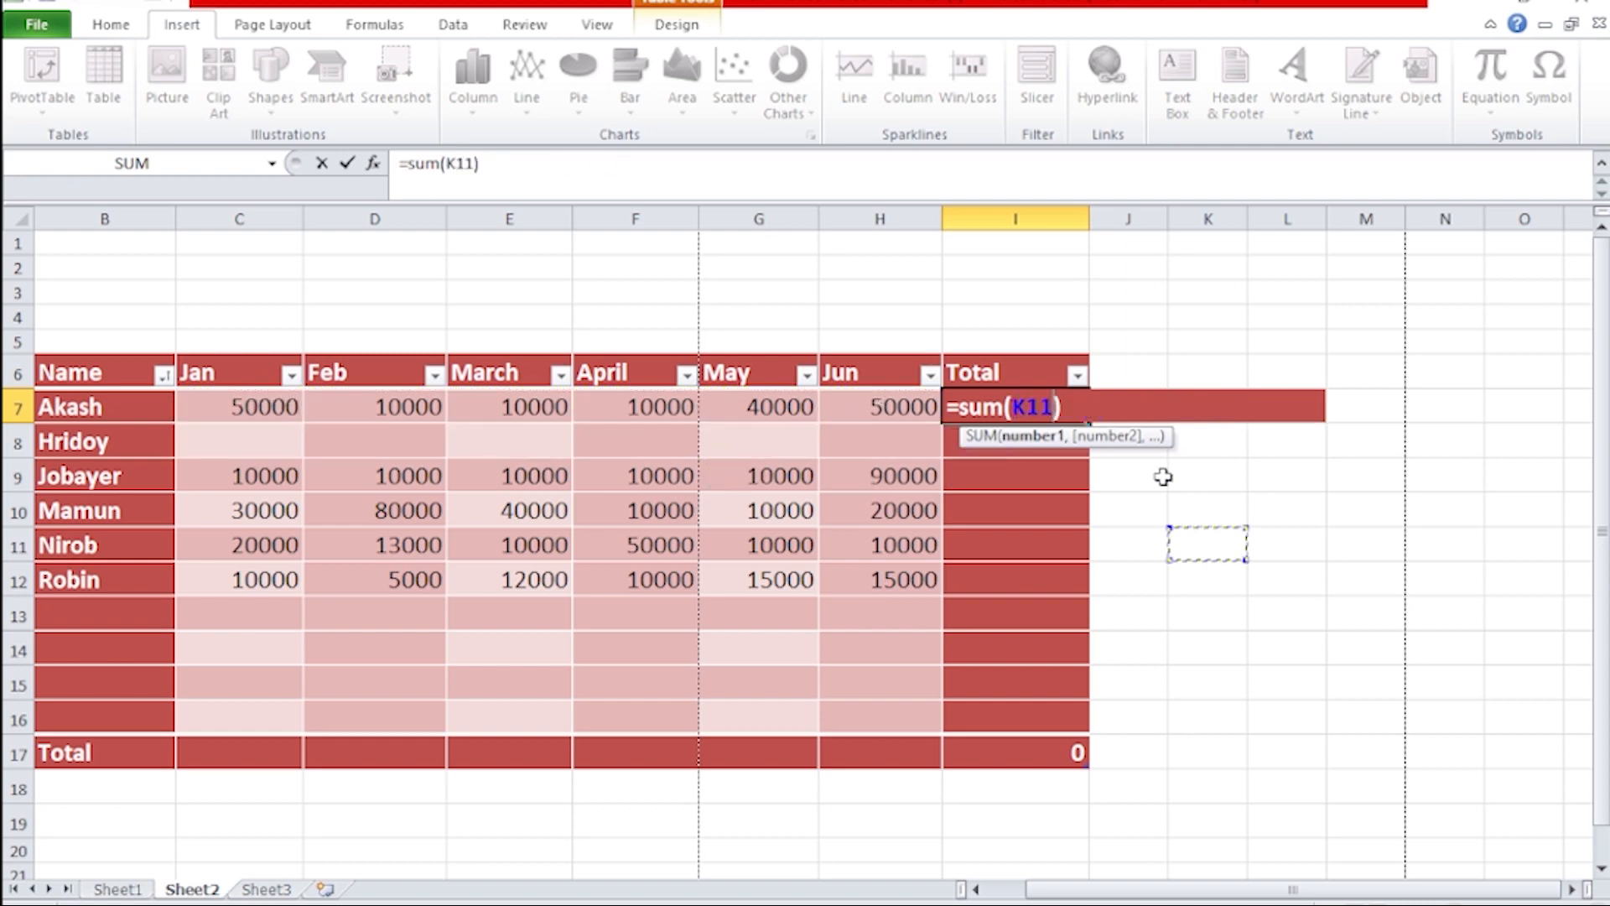
double_click(1044, 407)
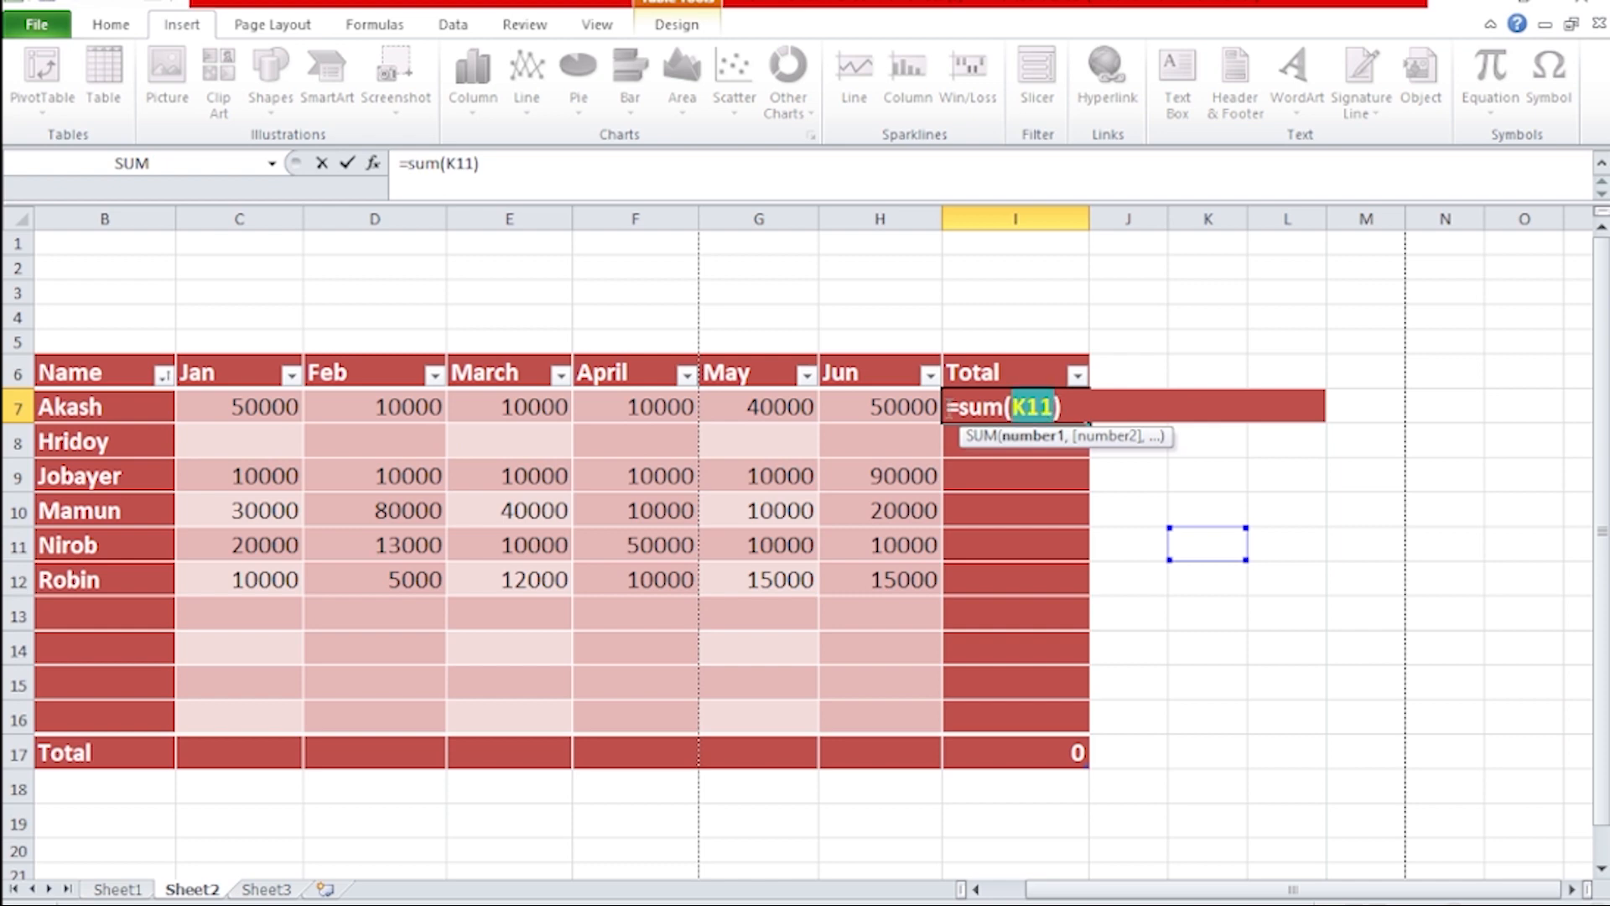
left_click_drag(299, 407, 851, 406)
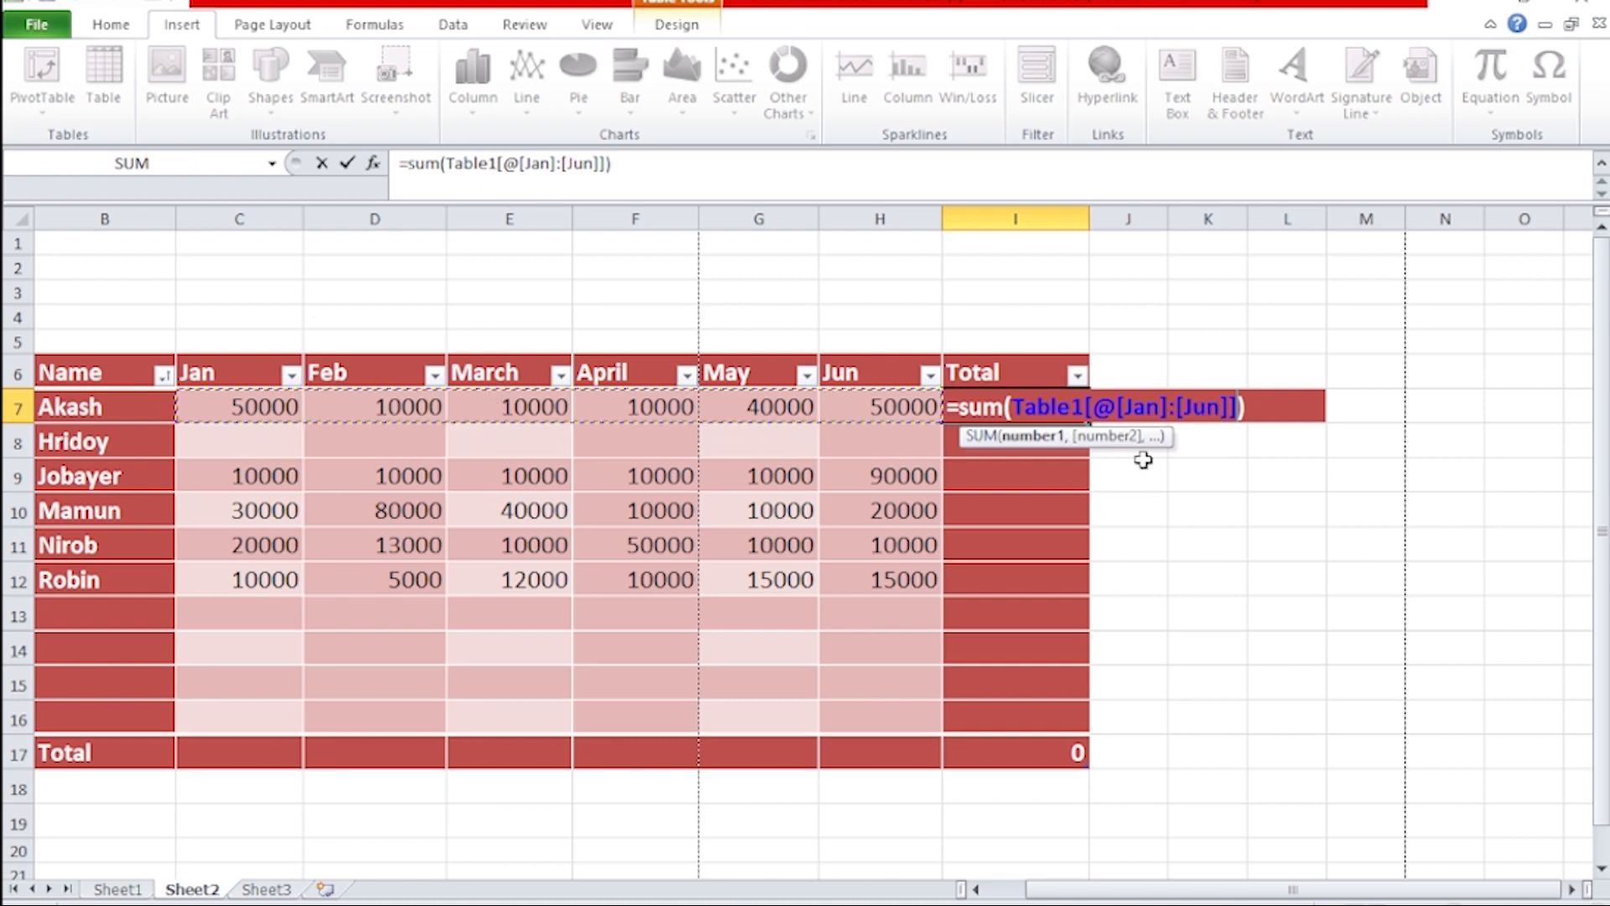
key("BackSpace")
key("BackSpace")
key("BackSpace")
key("BackSpace")
key("BackSpace")
key("BackSpace")
key("BackSpace")
key("BackSpace")
key("BackSpace")
key("BackSpace")
key("BackSpace")
key("BackSpace")
key("BackSpace")
key("BackSpace")
key("BackSpace")
key("BackSpace")
key("BackSpace")
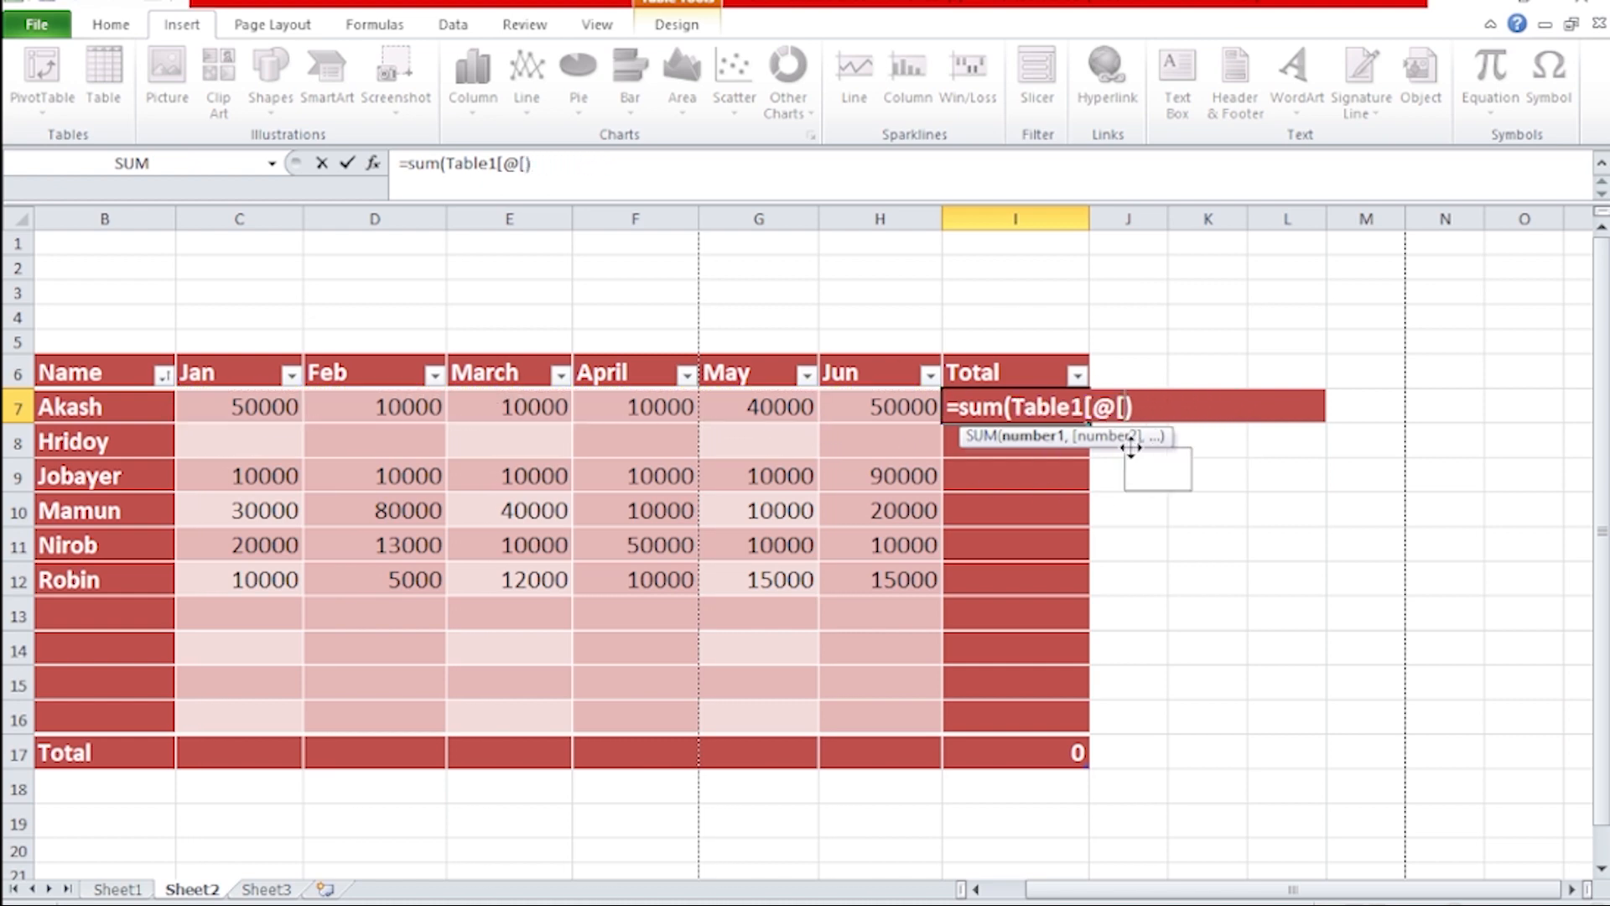
key("BackSpace")
key("BackSpace")
key("BackSpace")
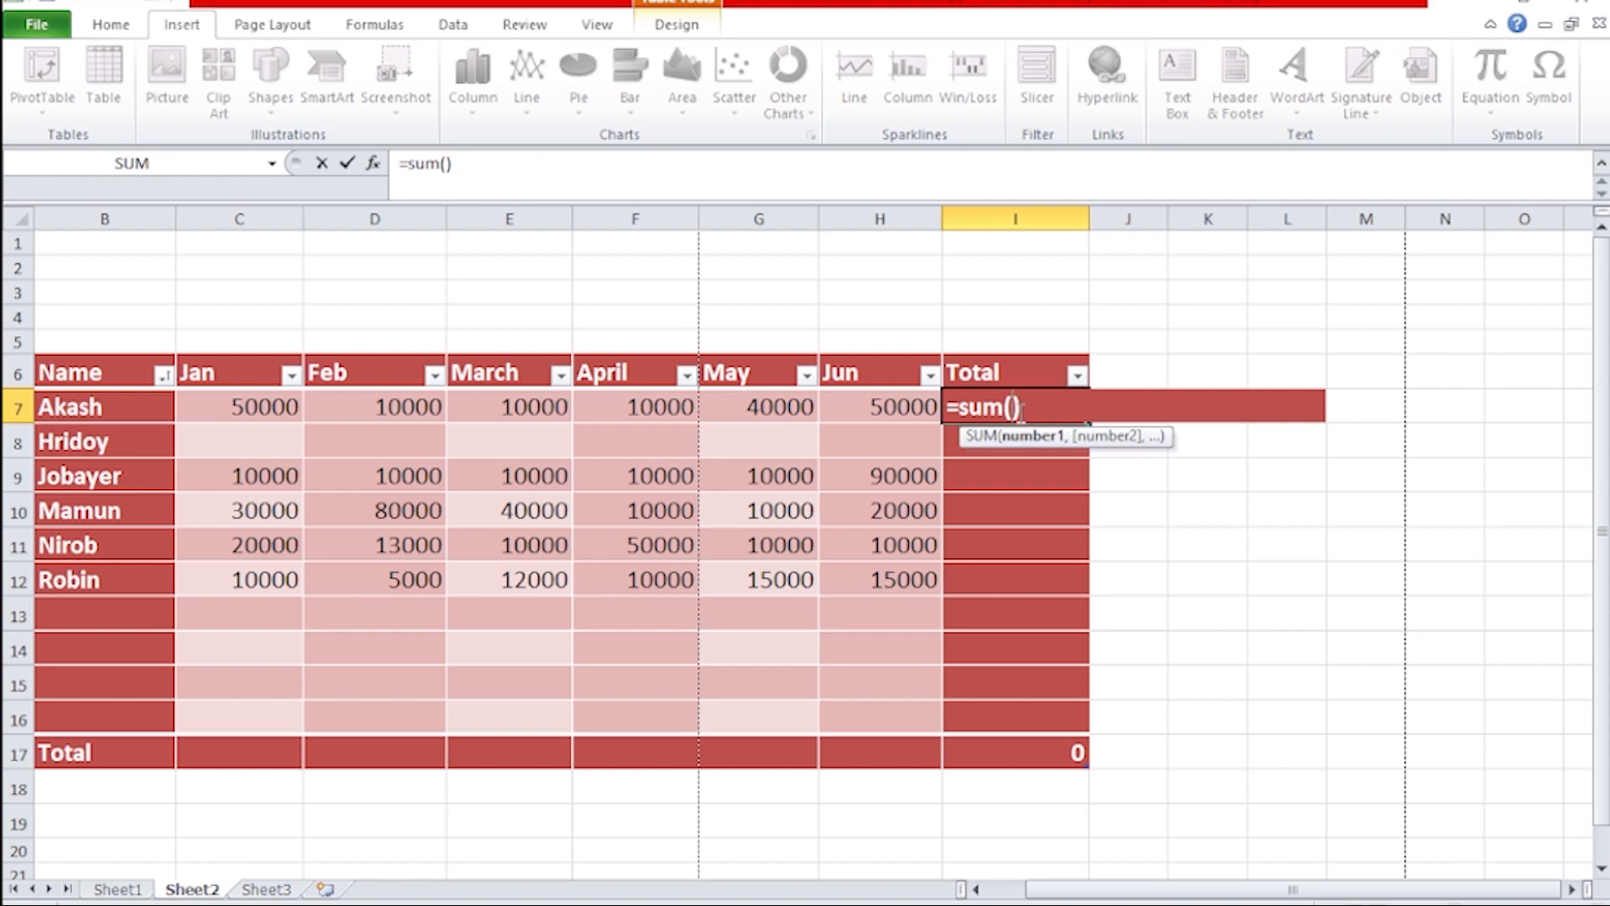
- Use the row's Jan to Jun cells as the SUM range in I7 and enter the formula
left_click(218, 405)
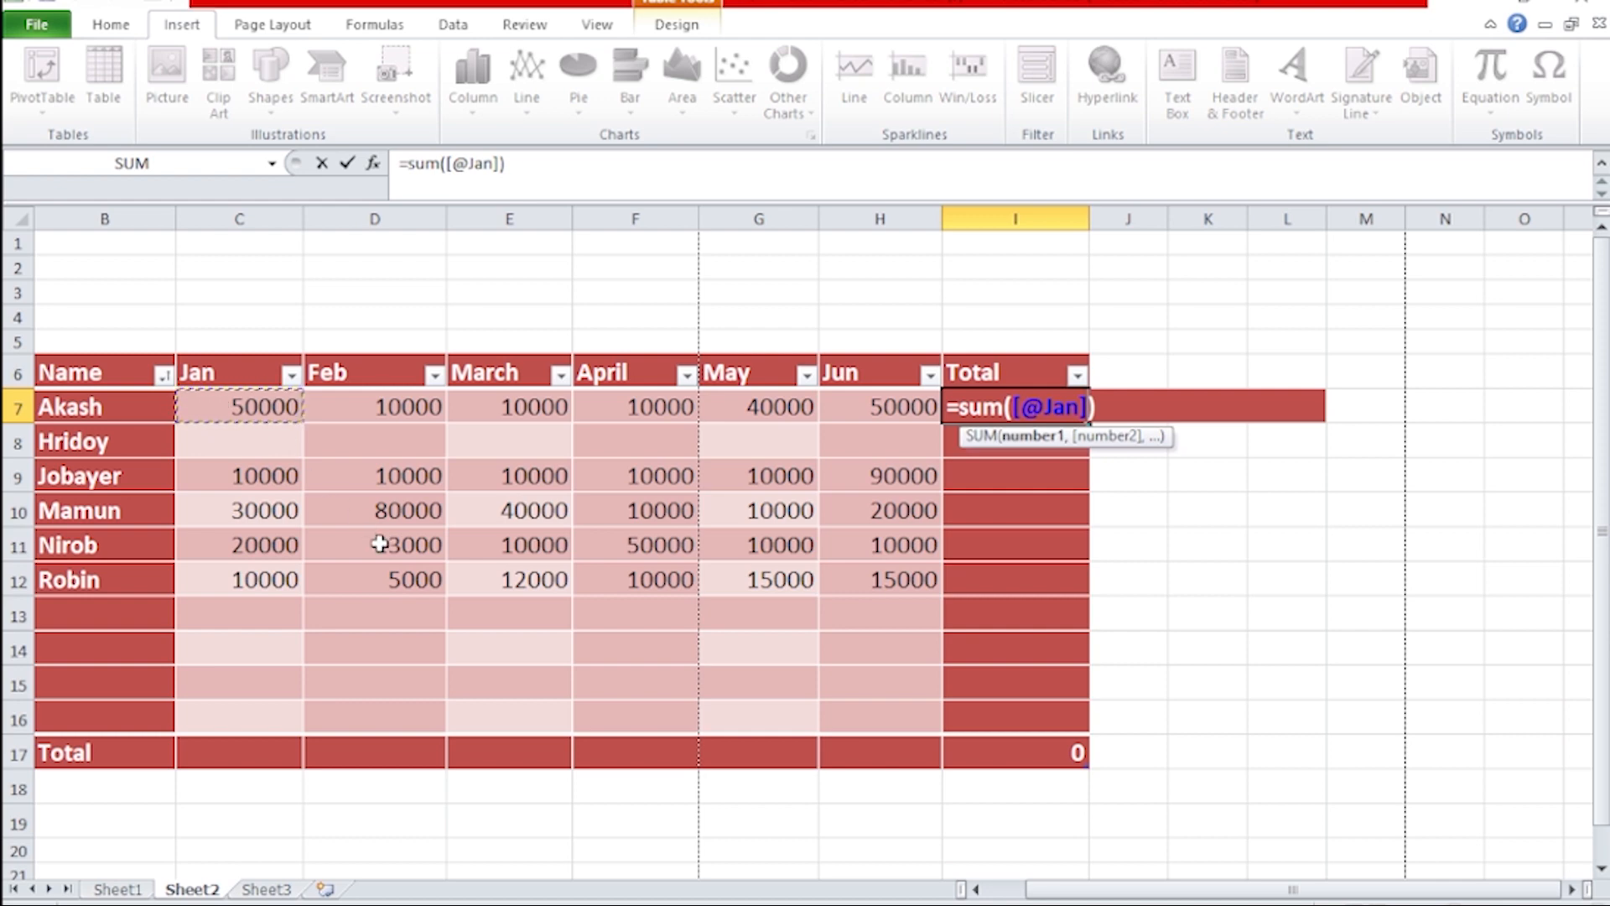
left_click(893, 399, "shift")
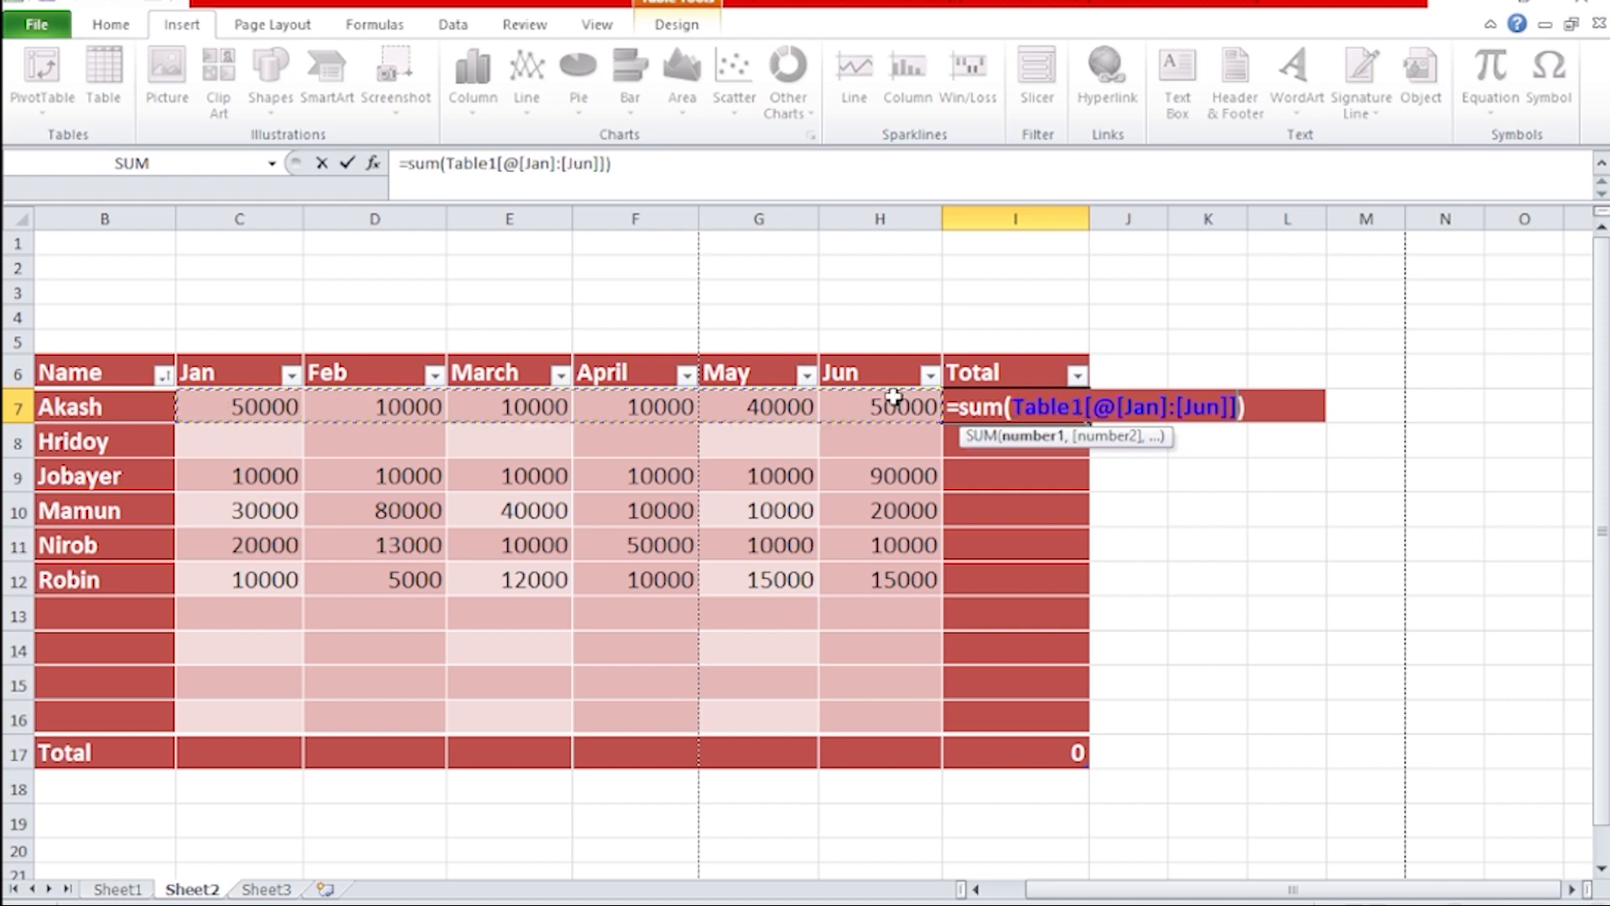
key("Return")
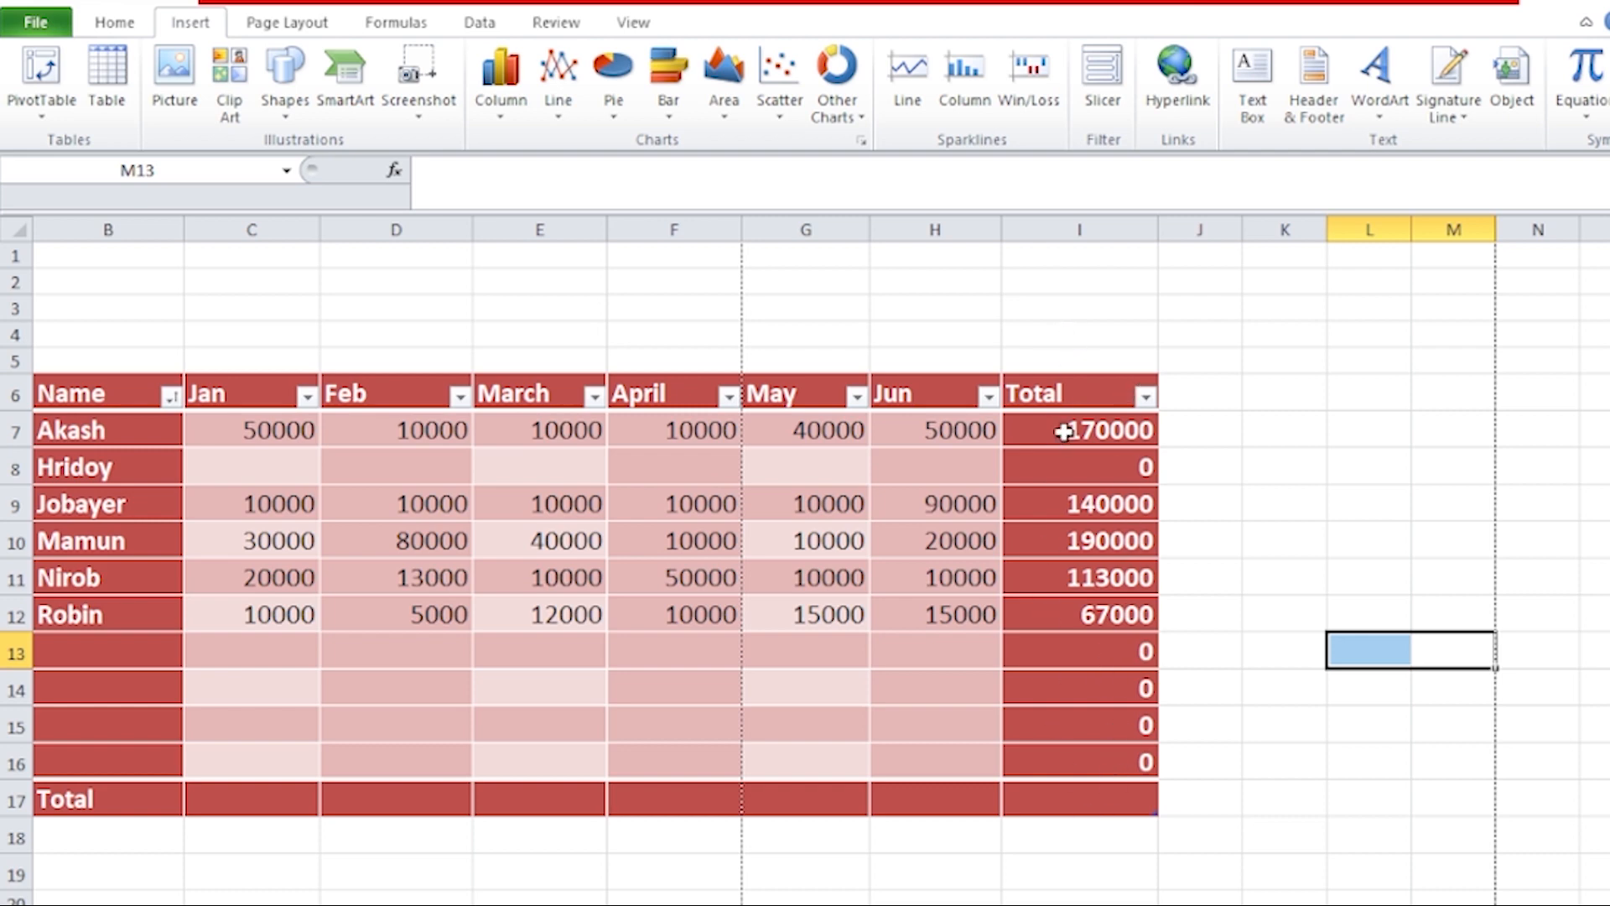
- Enter =sum(I7:I16) in I17 of the Total row to add up the Total column
left_click(1054, 800)
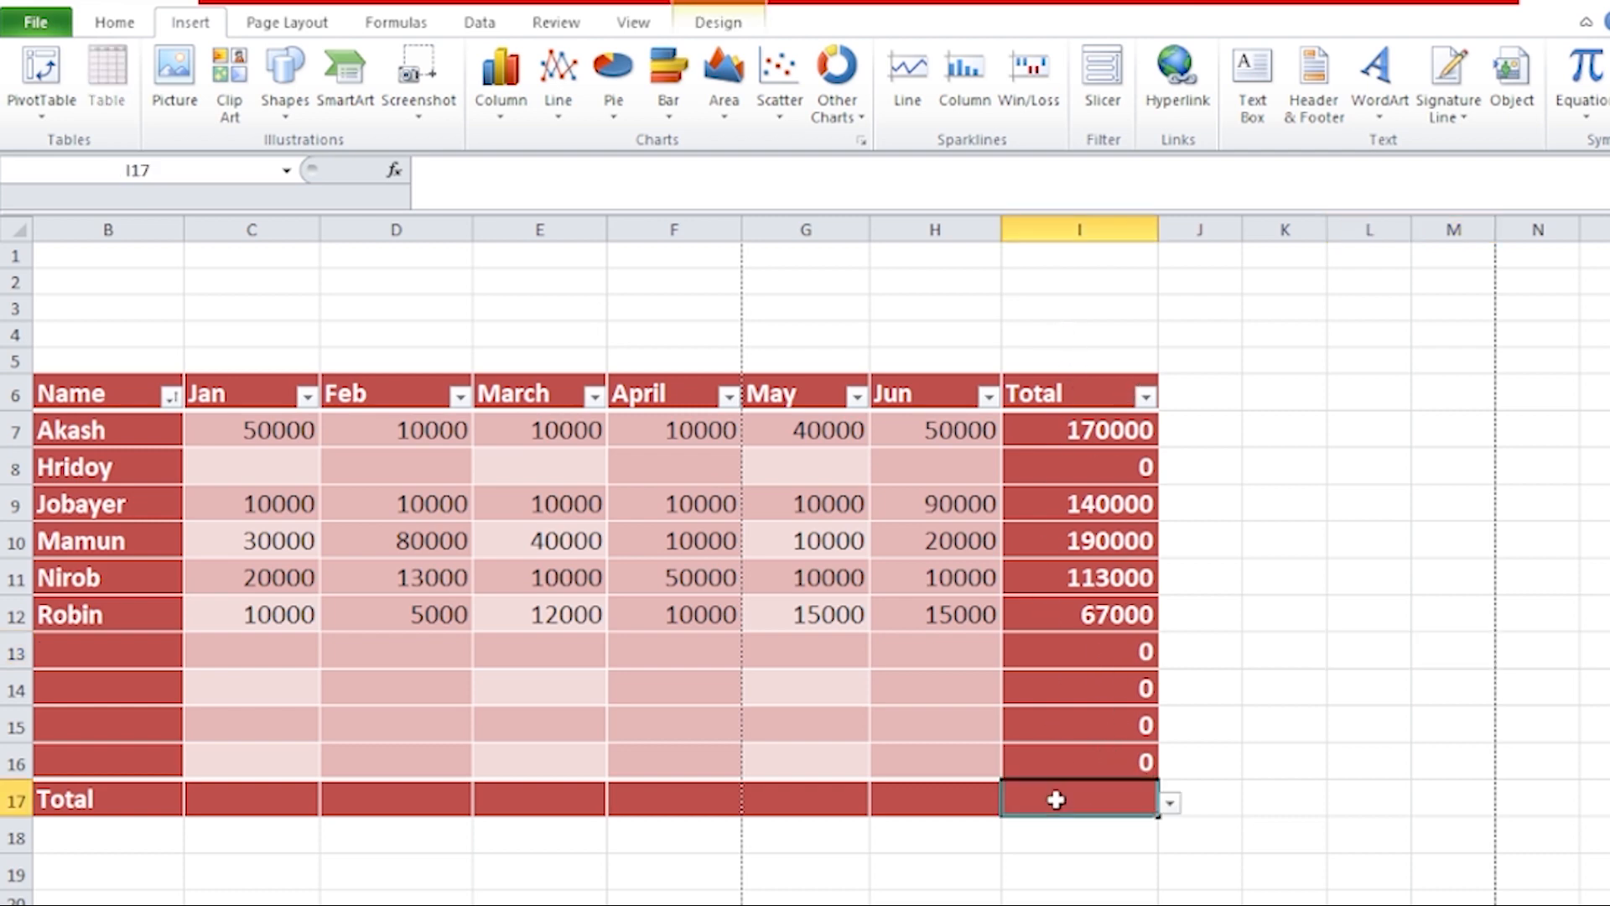
type("=s")
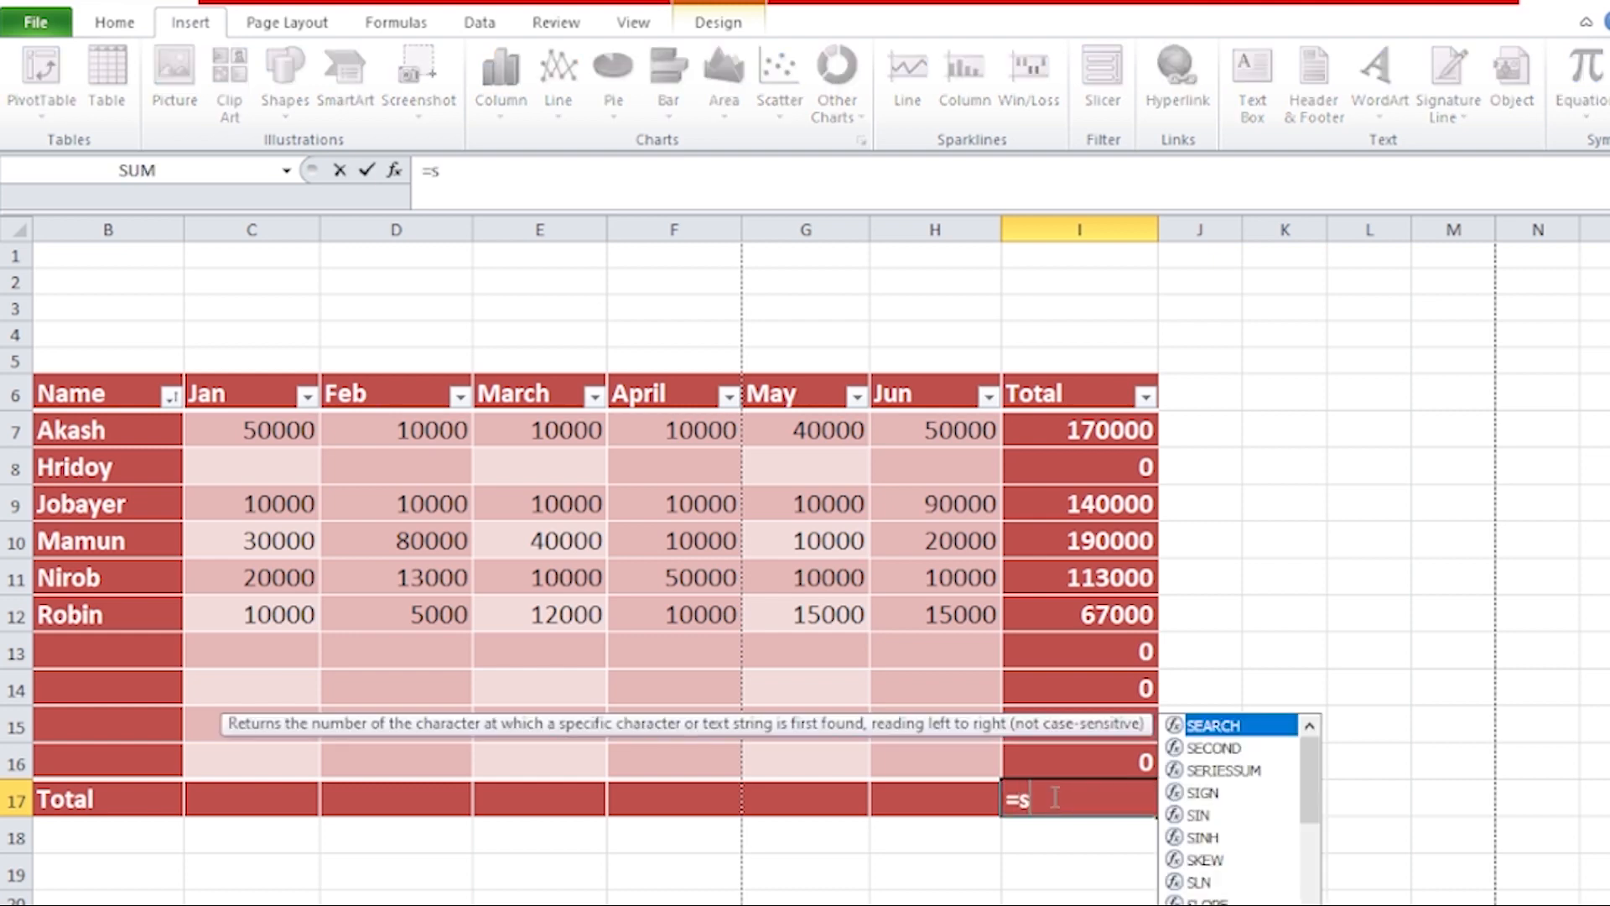
type("um(")
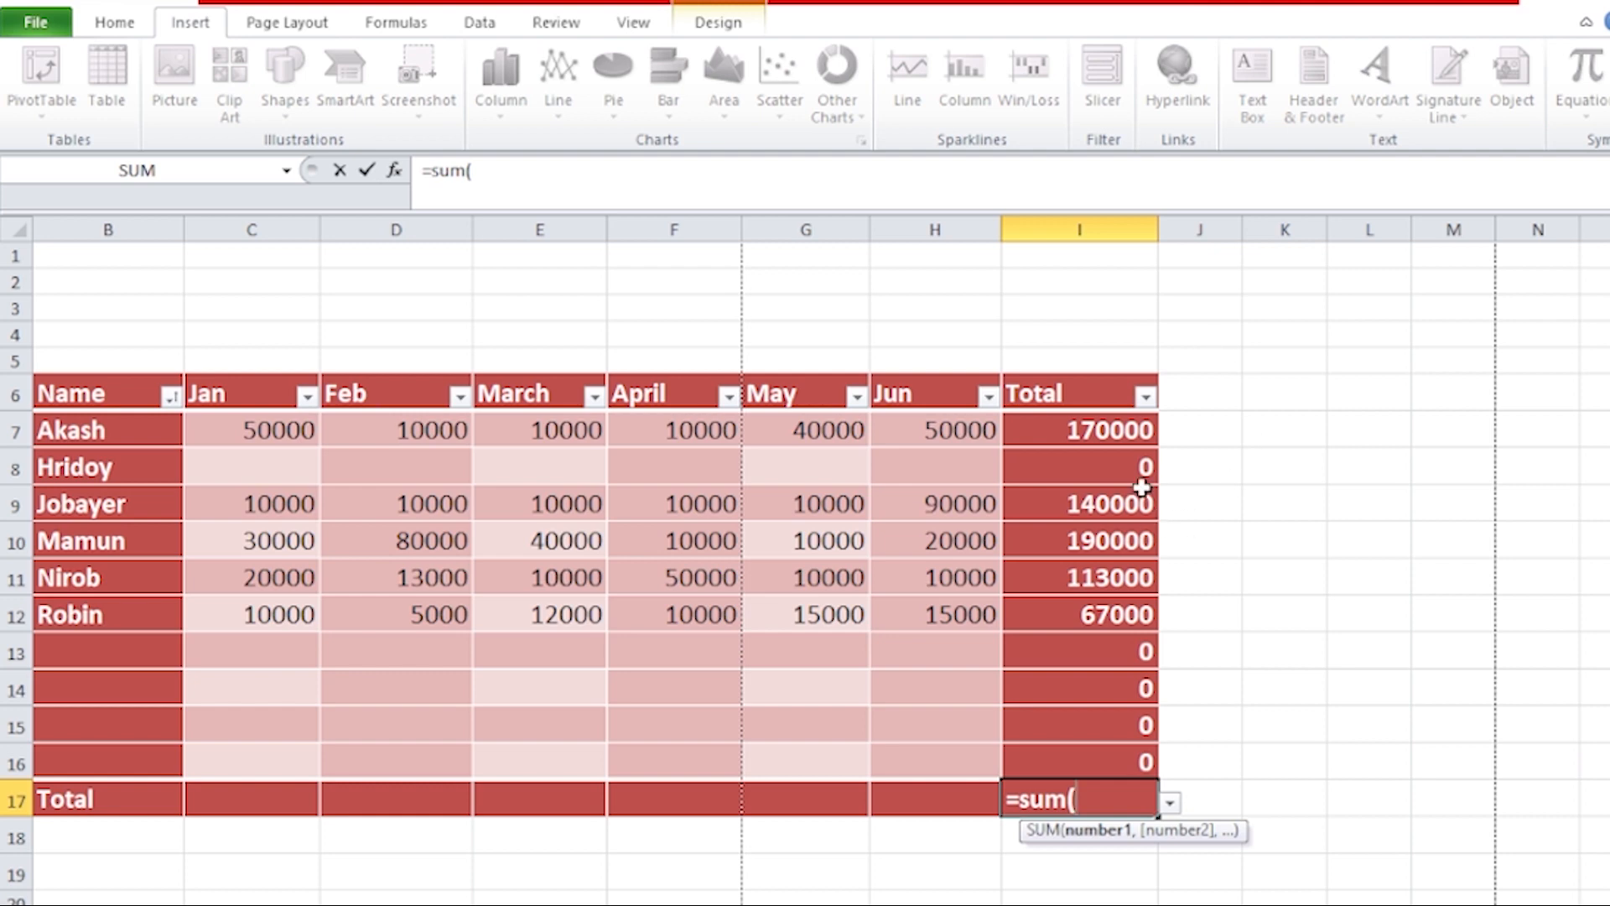
left_click(1103, 431)
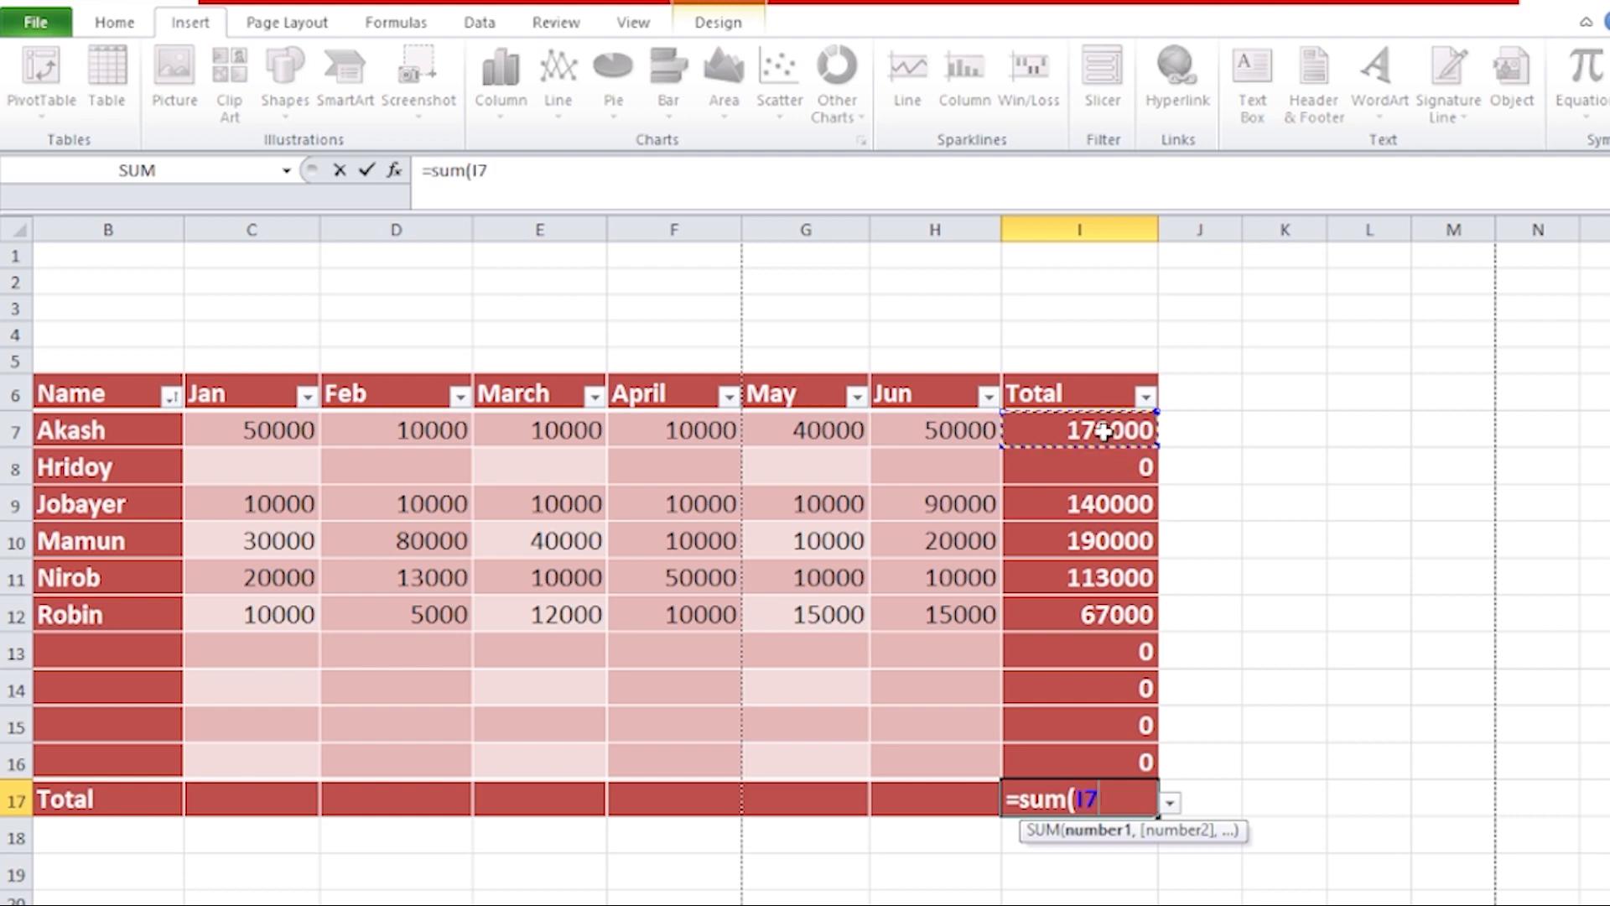
type(":I")
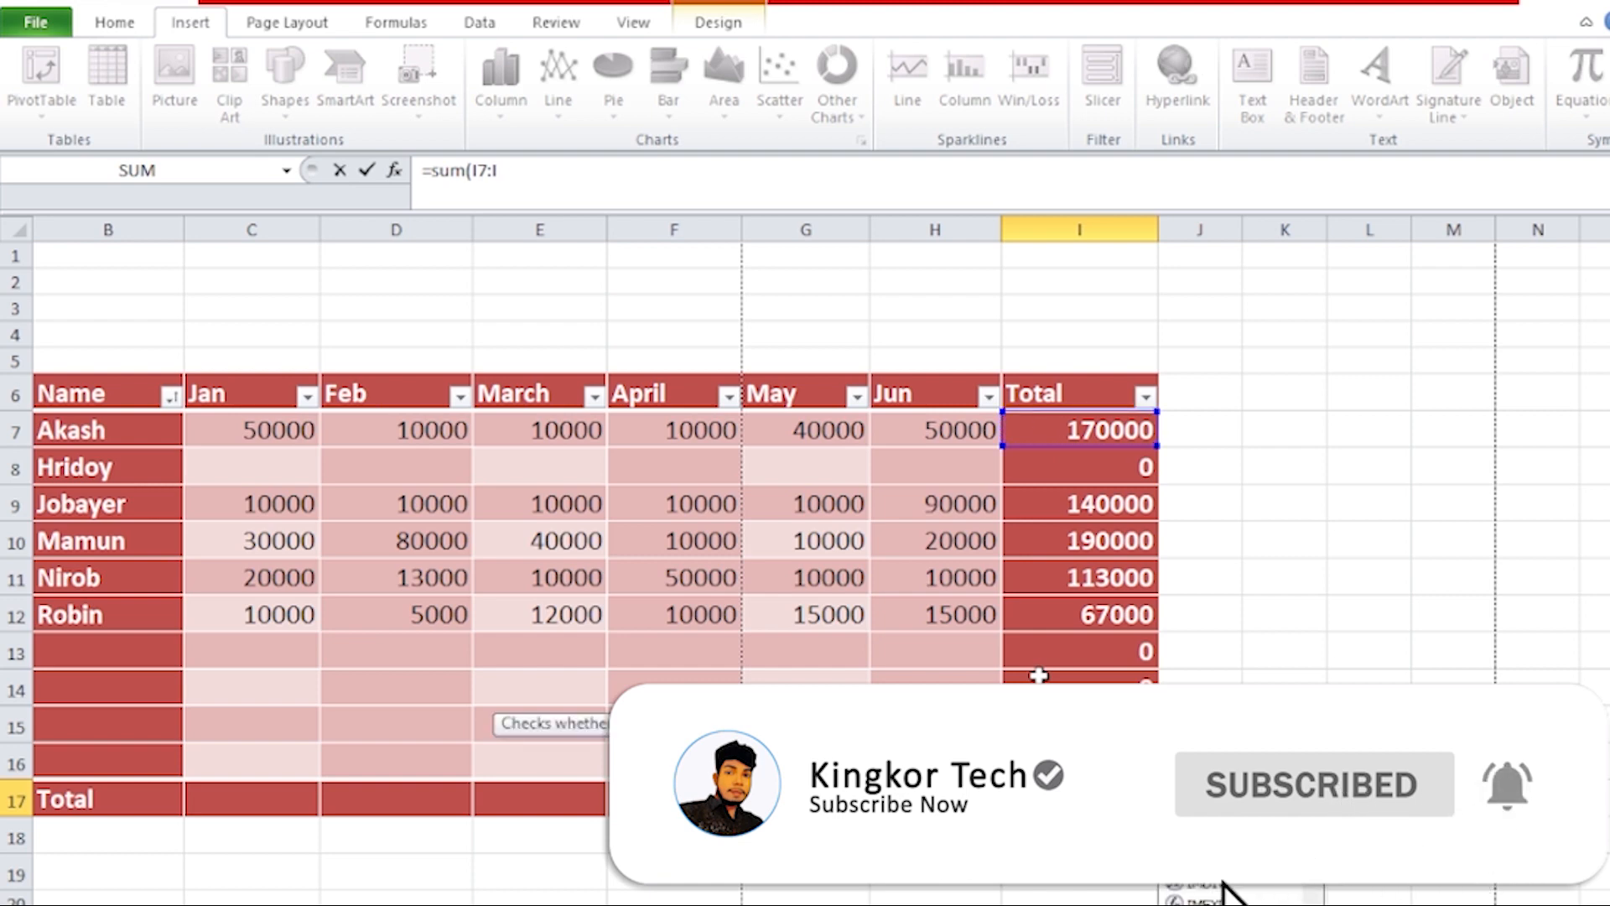
key("BackSpace")
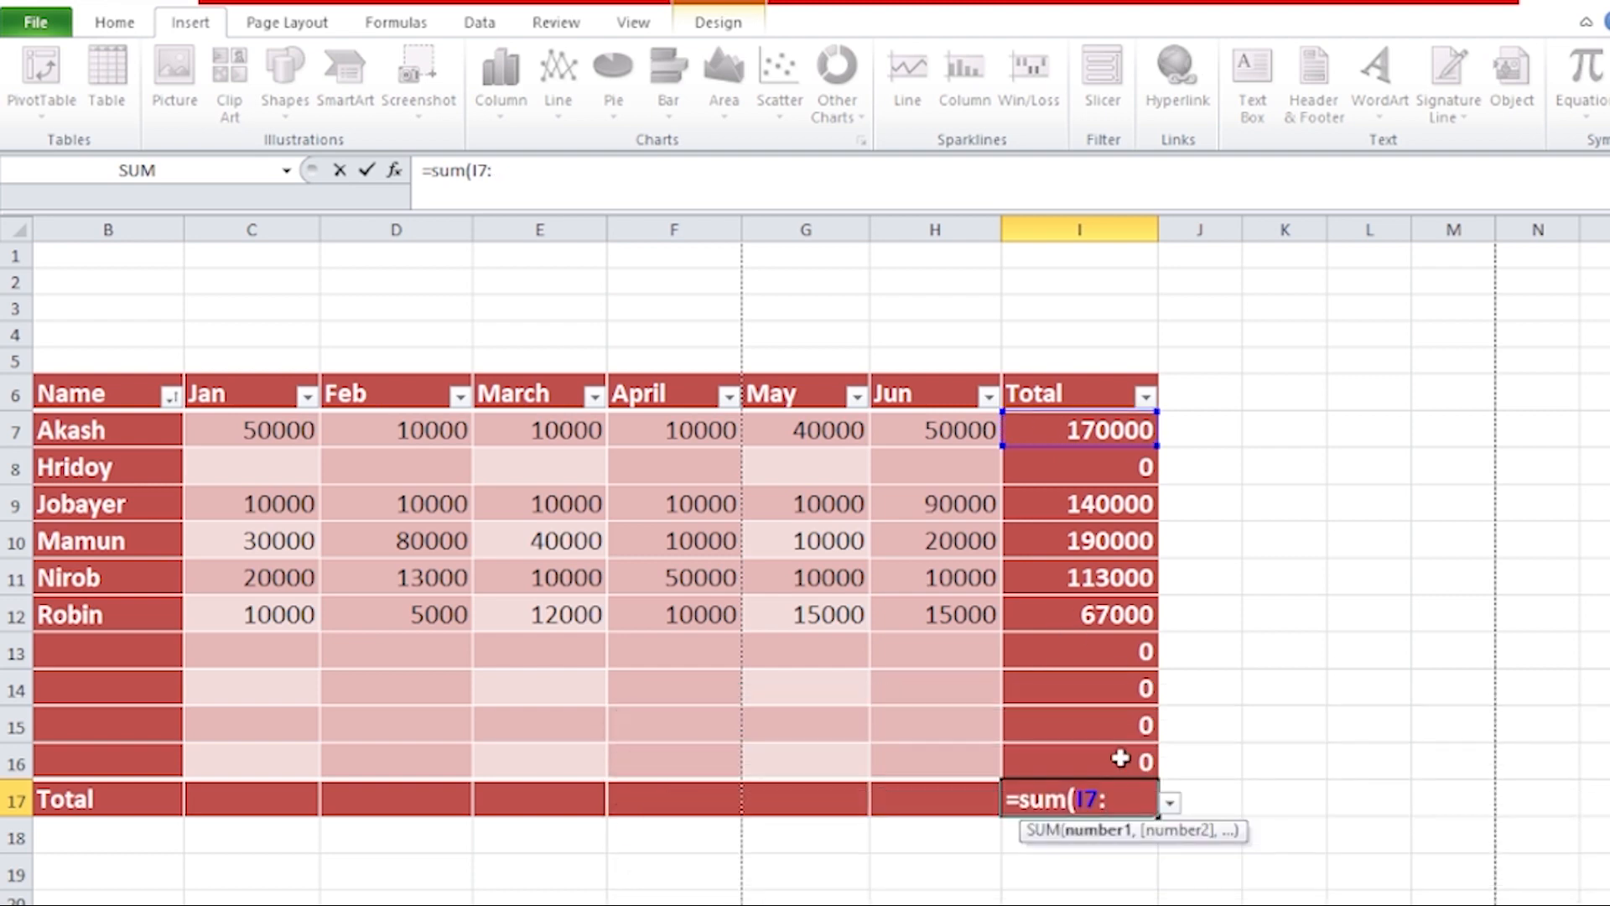
left_click(1103, 761)
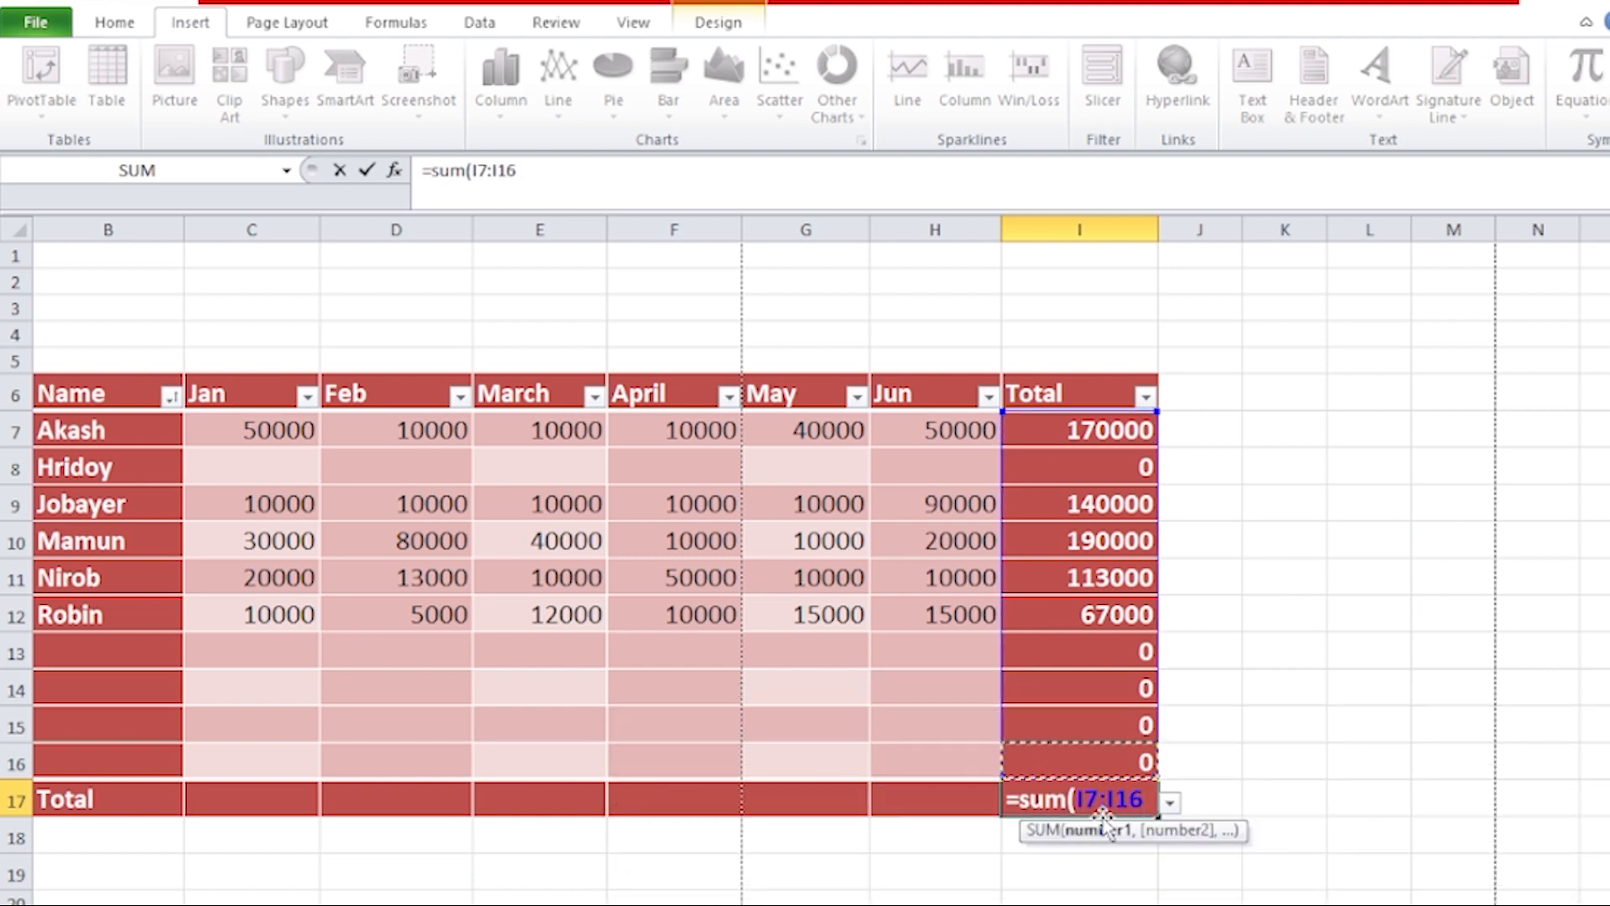
type(")")
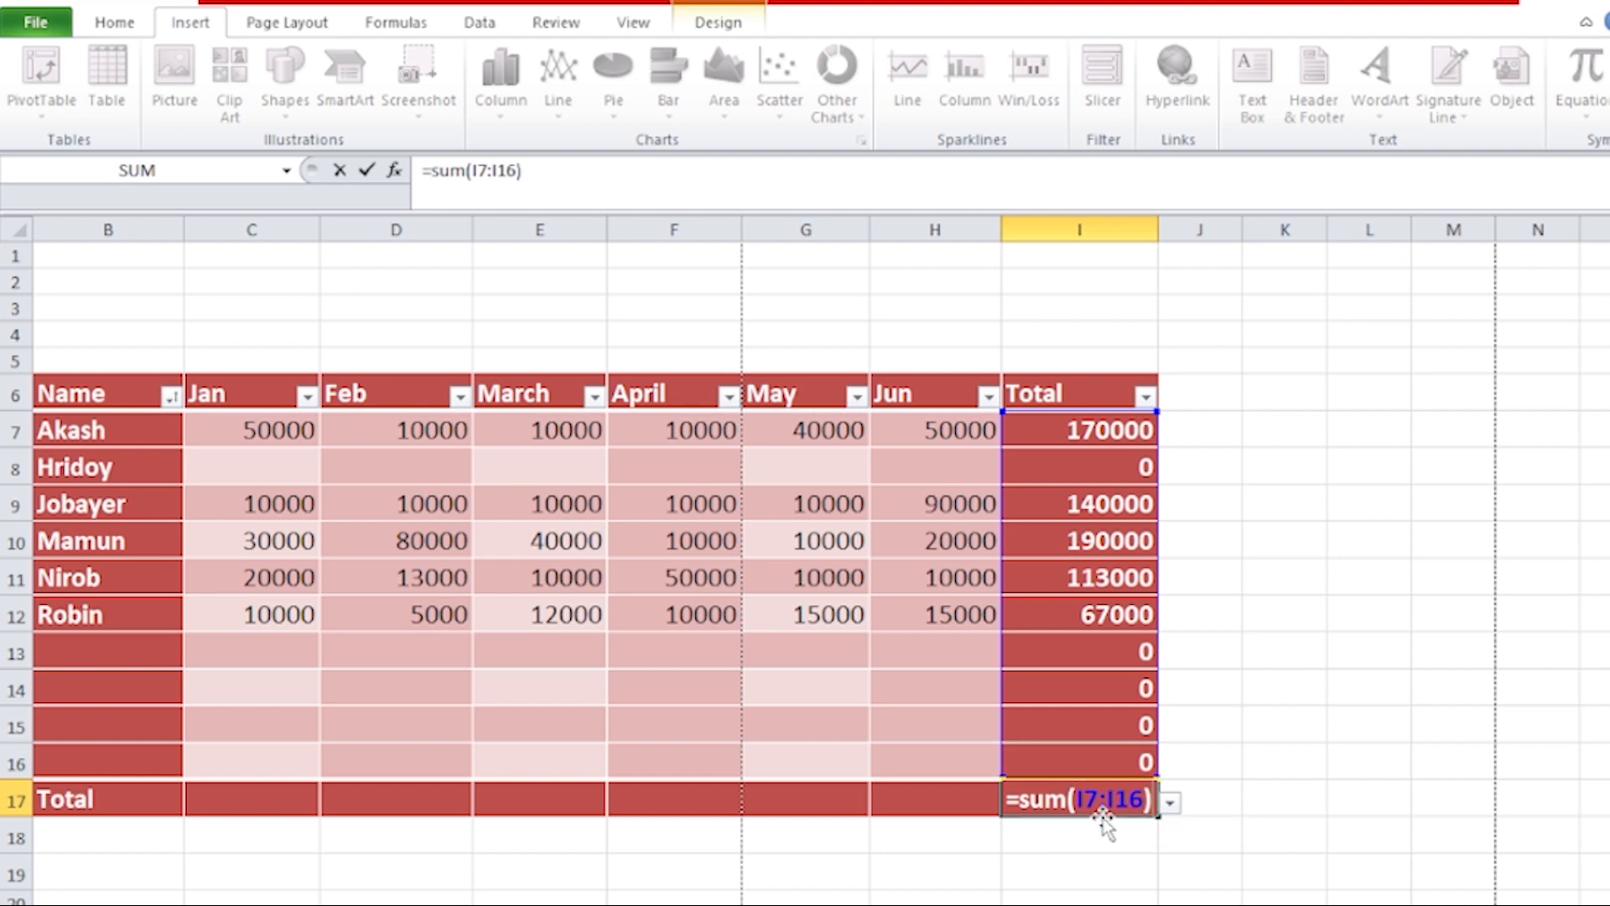
key("Return")
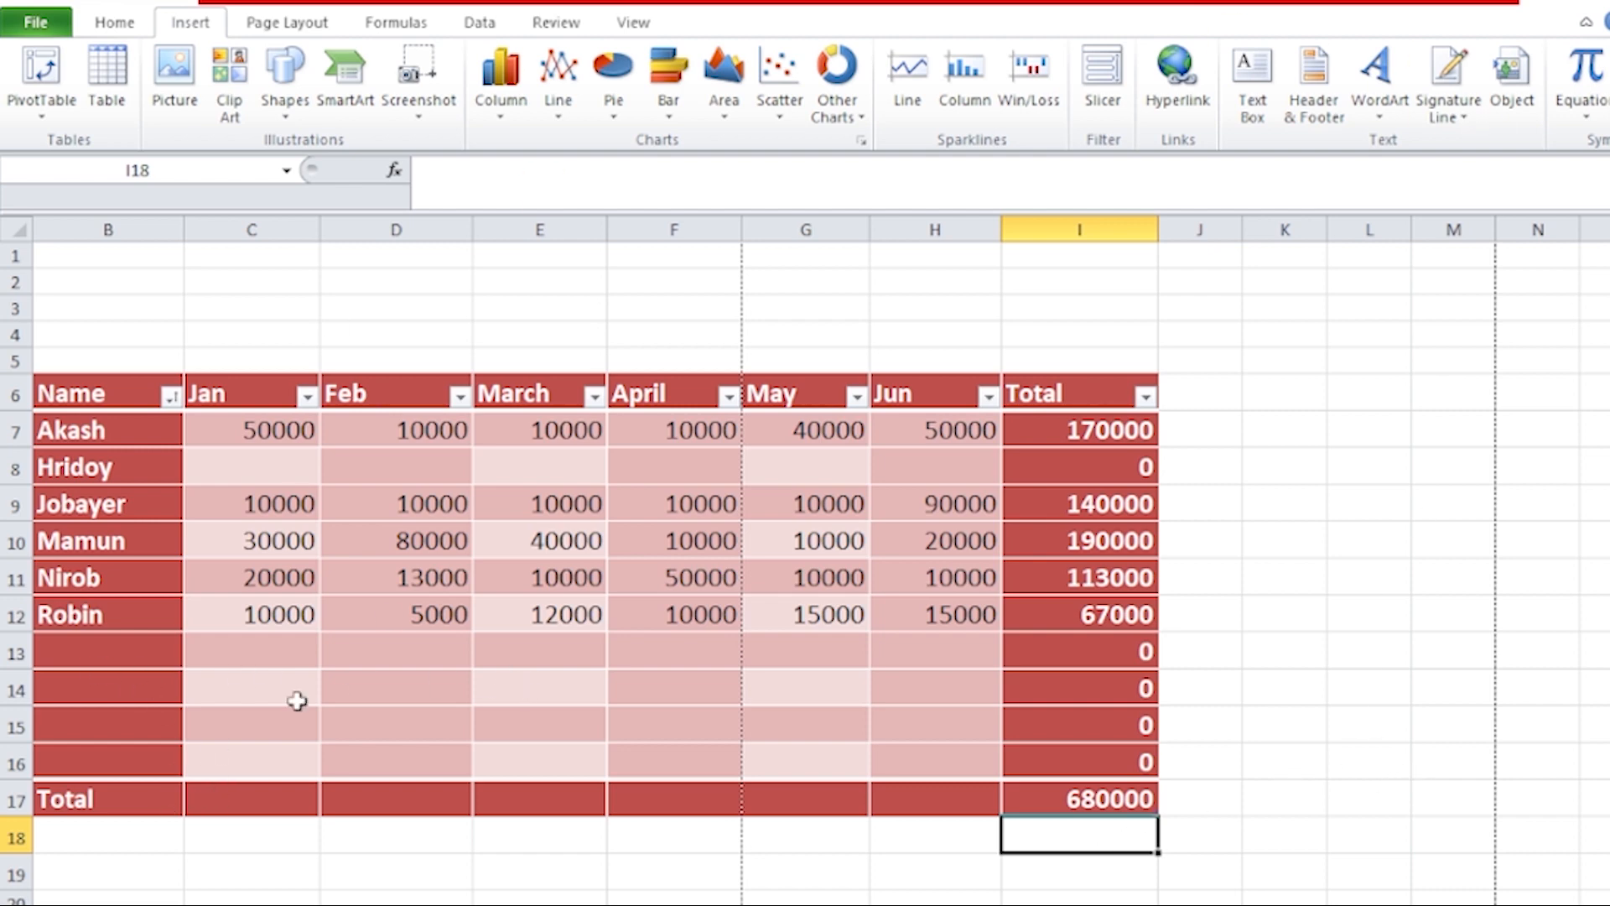
- Fill the grand total cell I17 with the standard yellow colour
left_click(1100, 800)
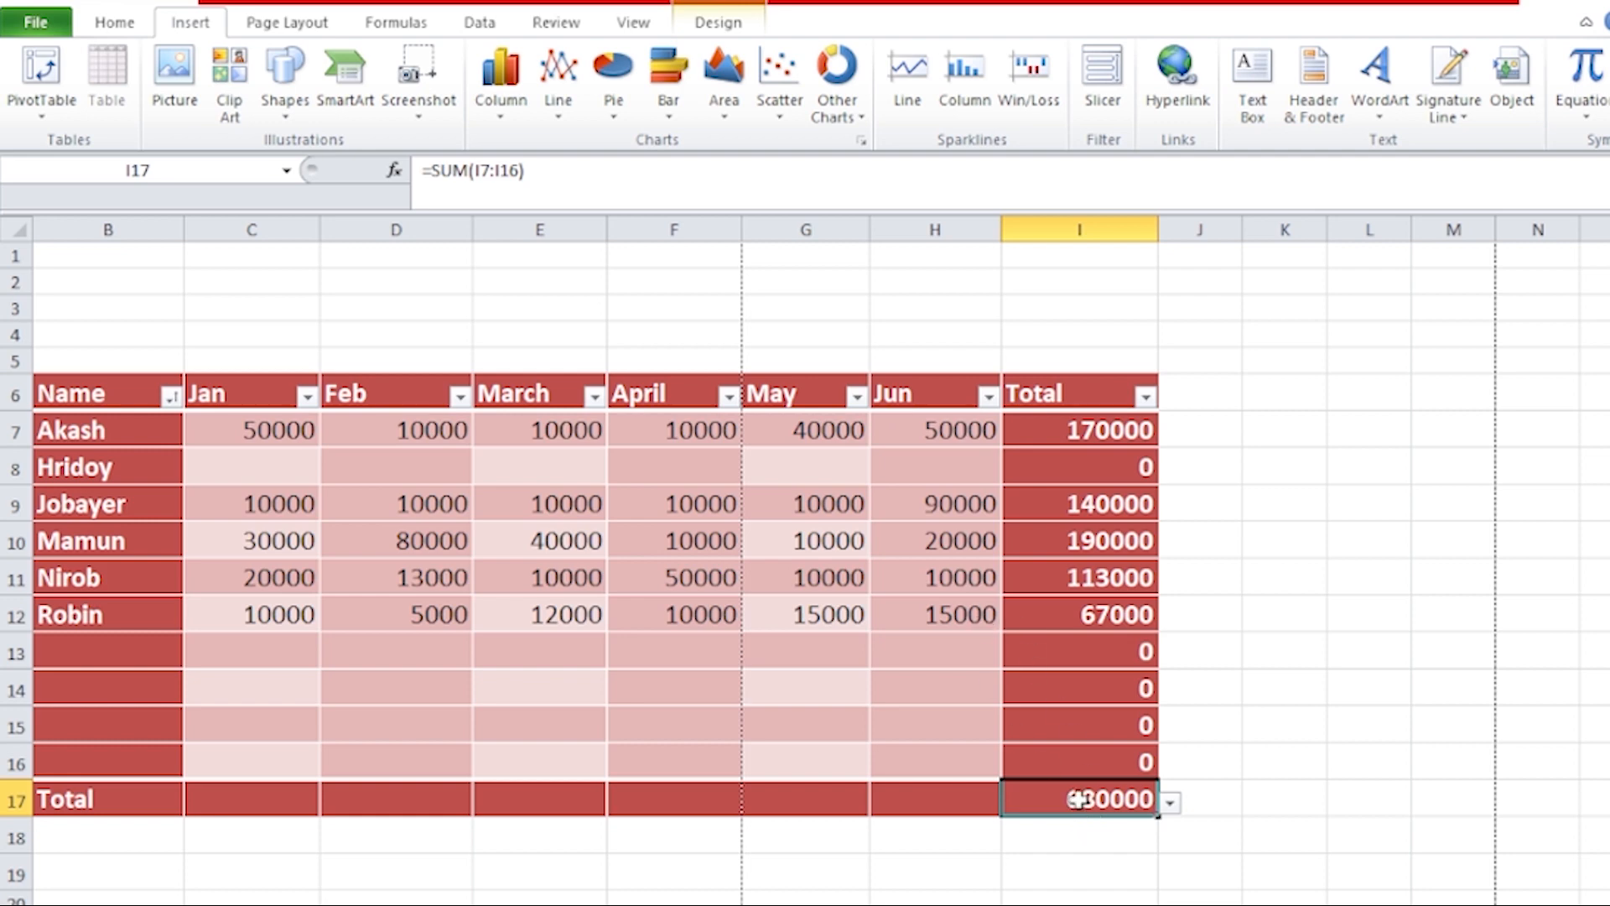
left_click(122, 23)
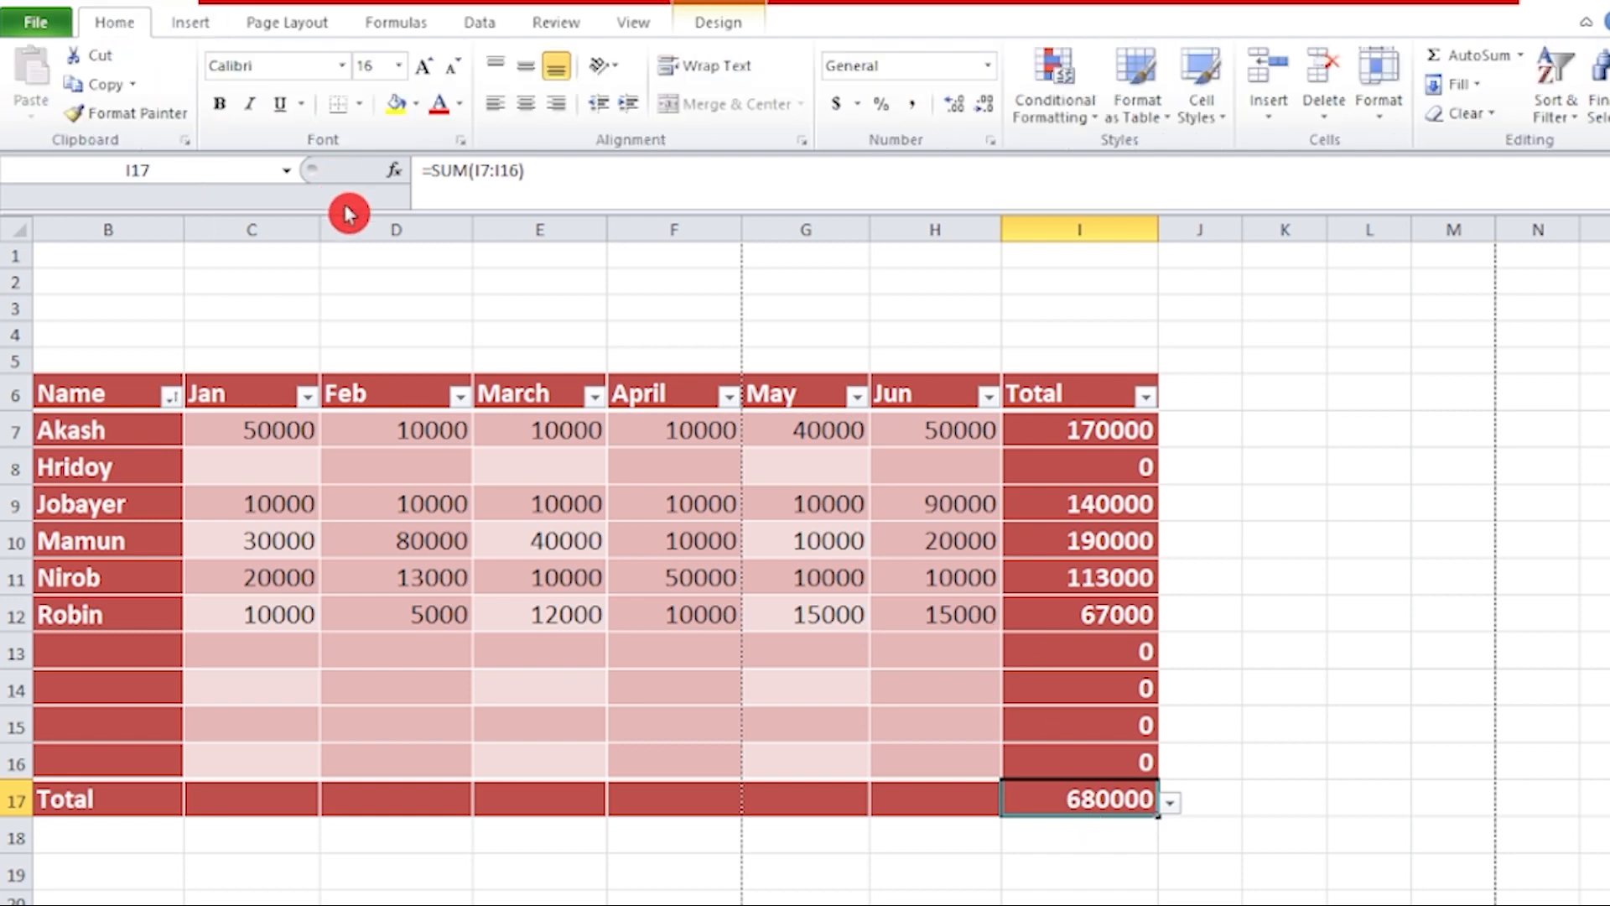
left_click(419, 104)
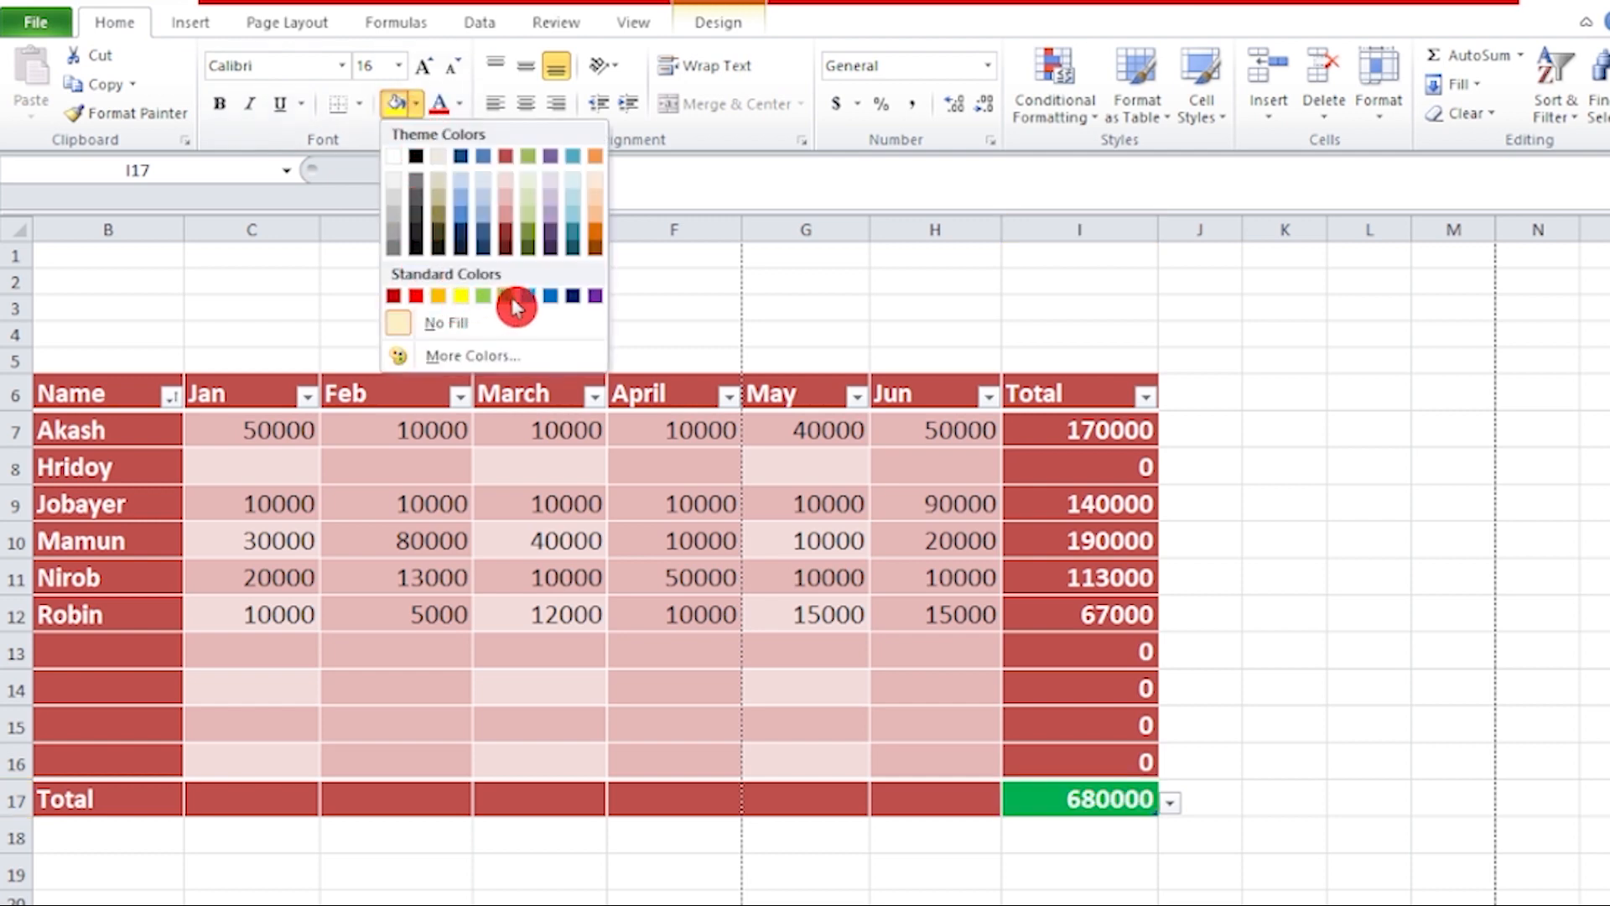
left_click(461, 296)
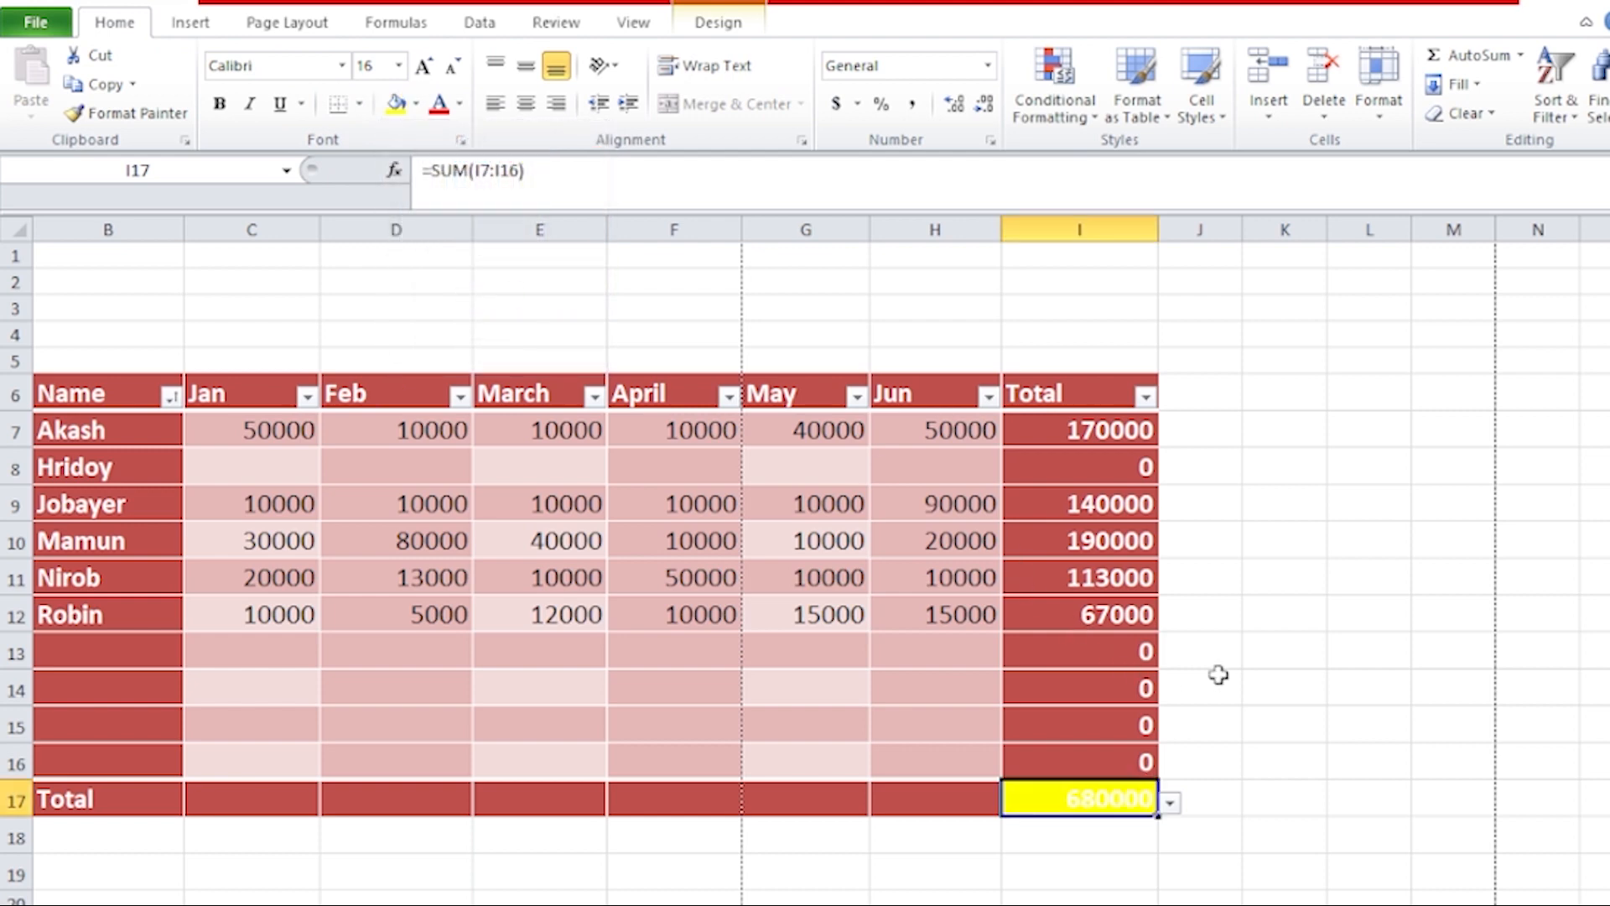
left_click(1298, 798)
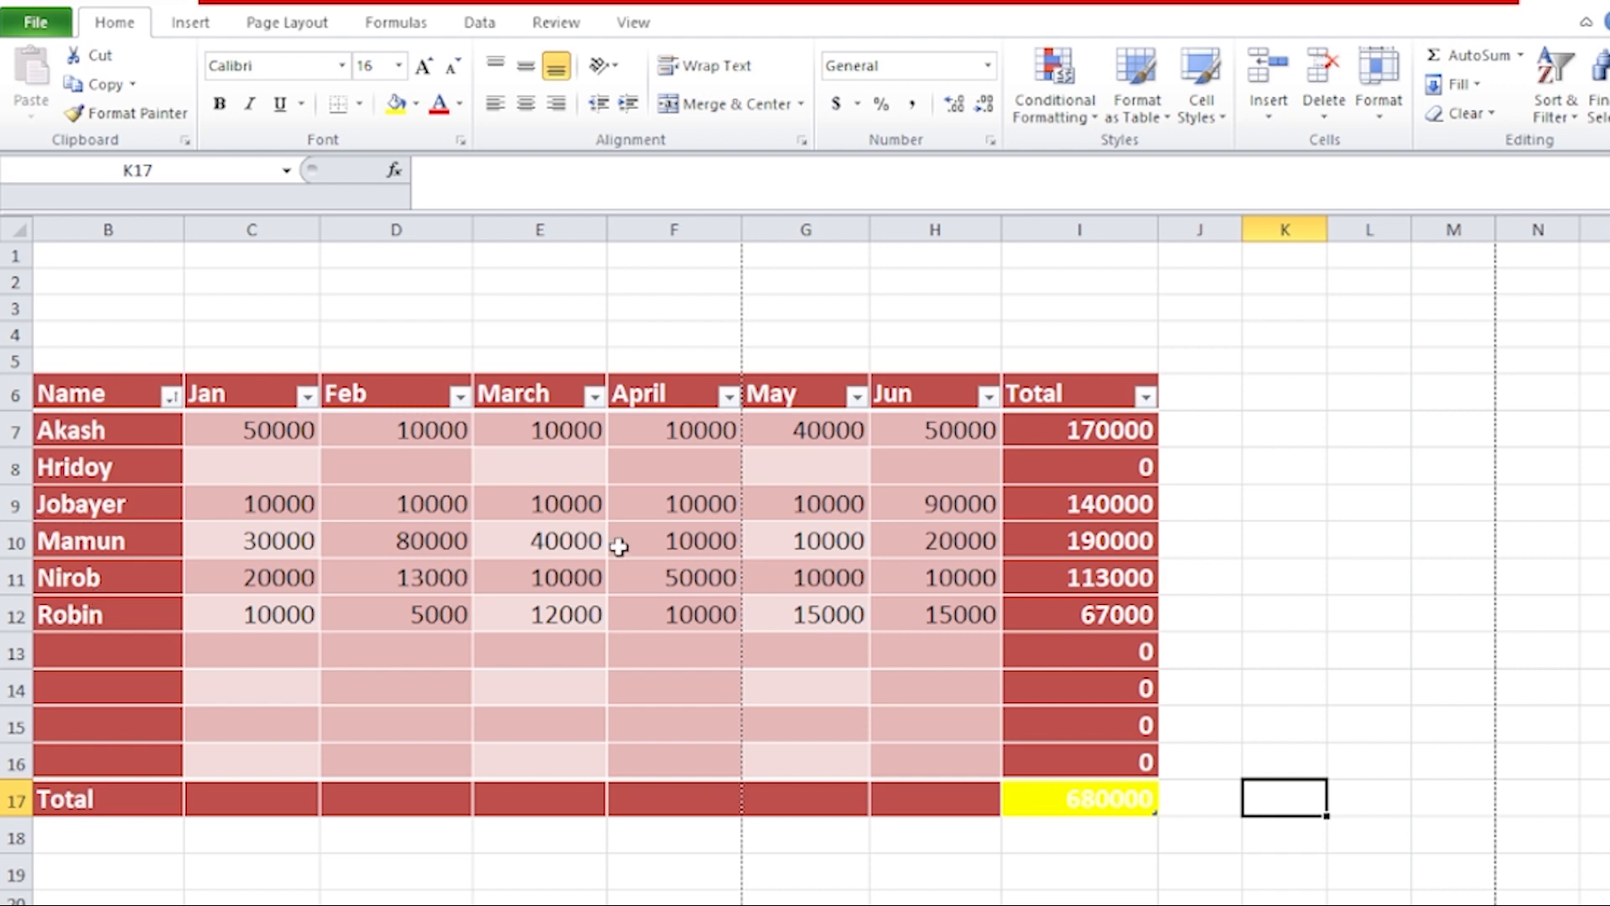
- Fill the table's row 12, from the Name to the Total column, with dark blue and set its font colour to red
left_click(37, 543)
left_click_drag(582, 544, 955, 540)
left_click_drag(132, 620, 1042, 609)
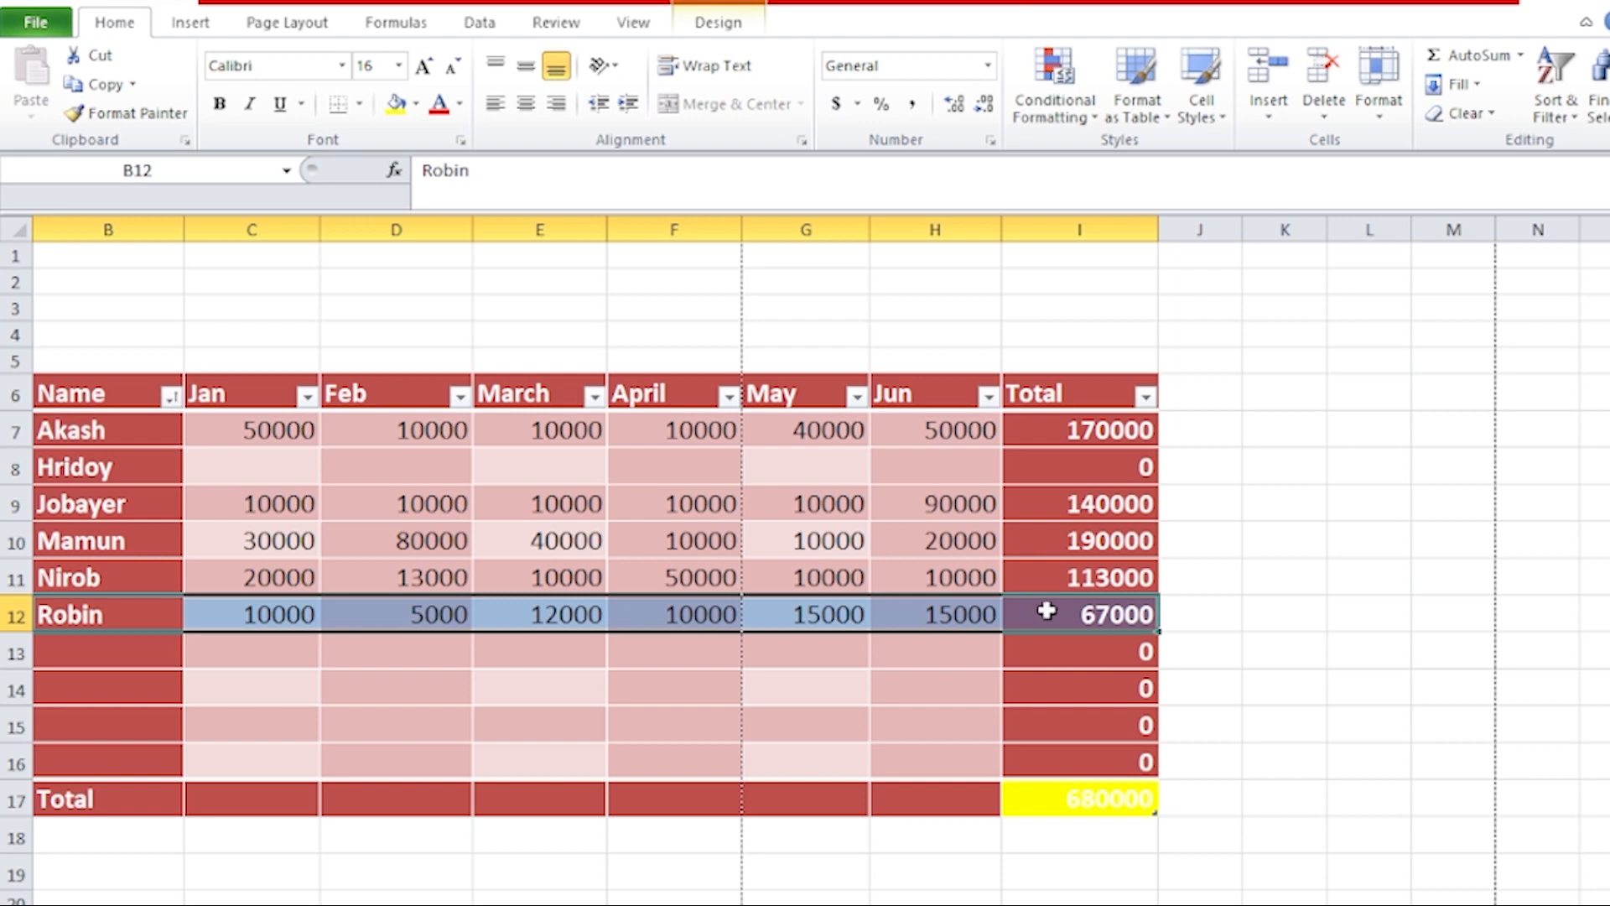
left_click(416, 103)
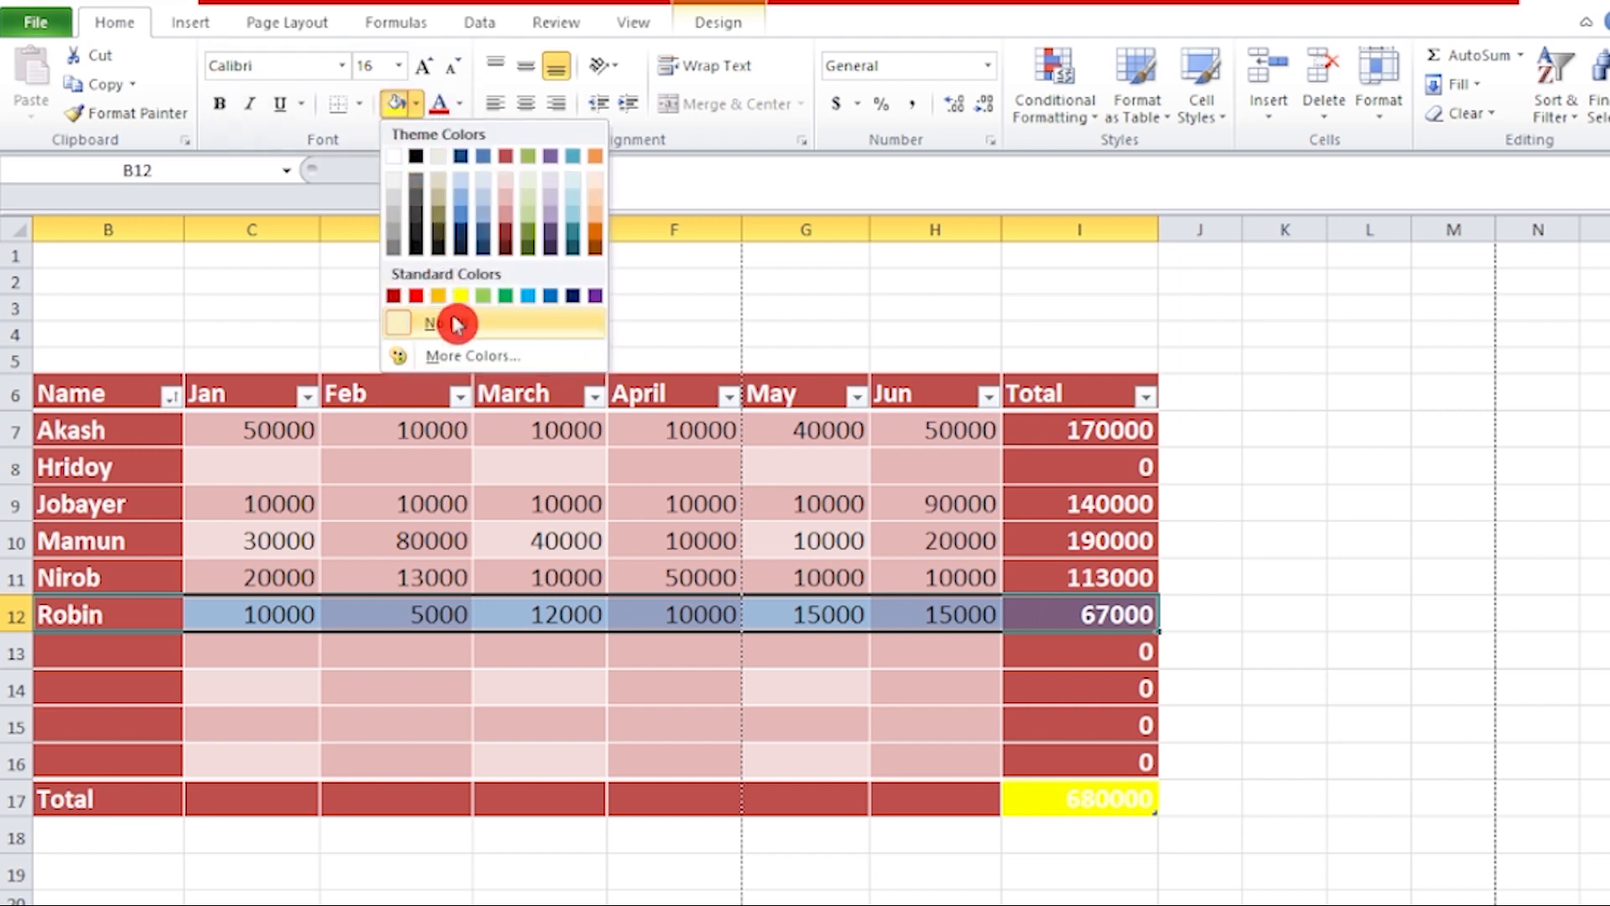
left_click(573, 296)
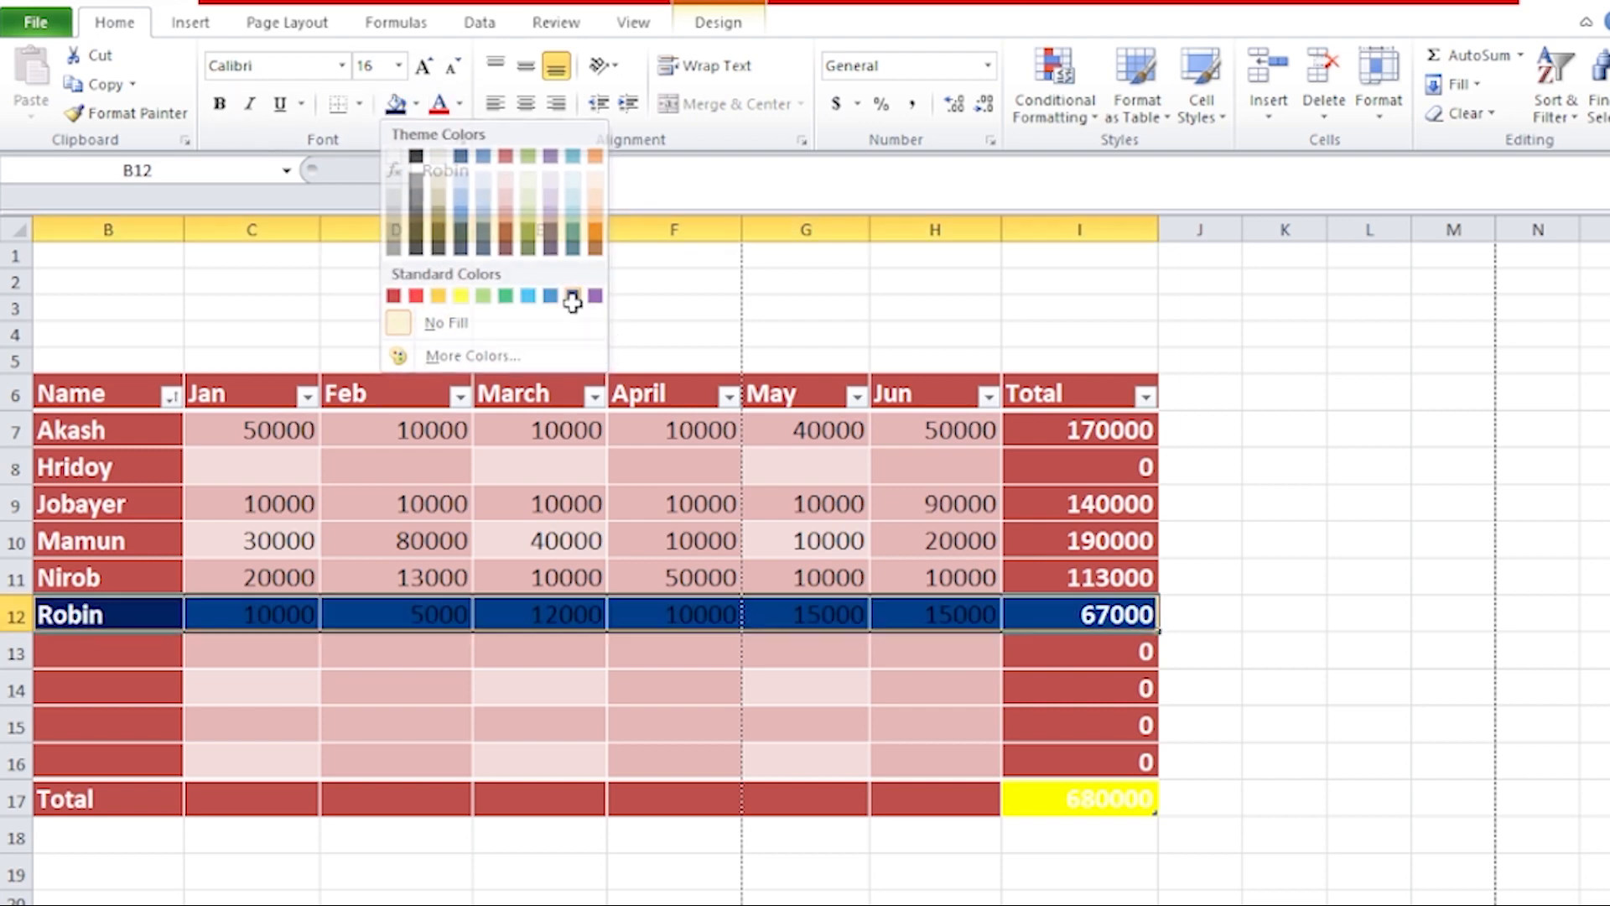
left_click(461, 107)
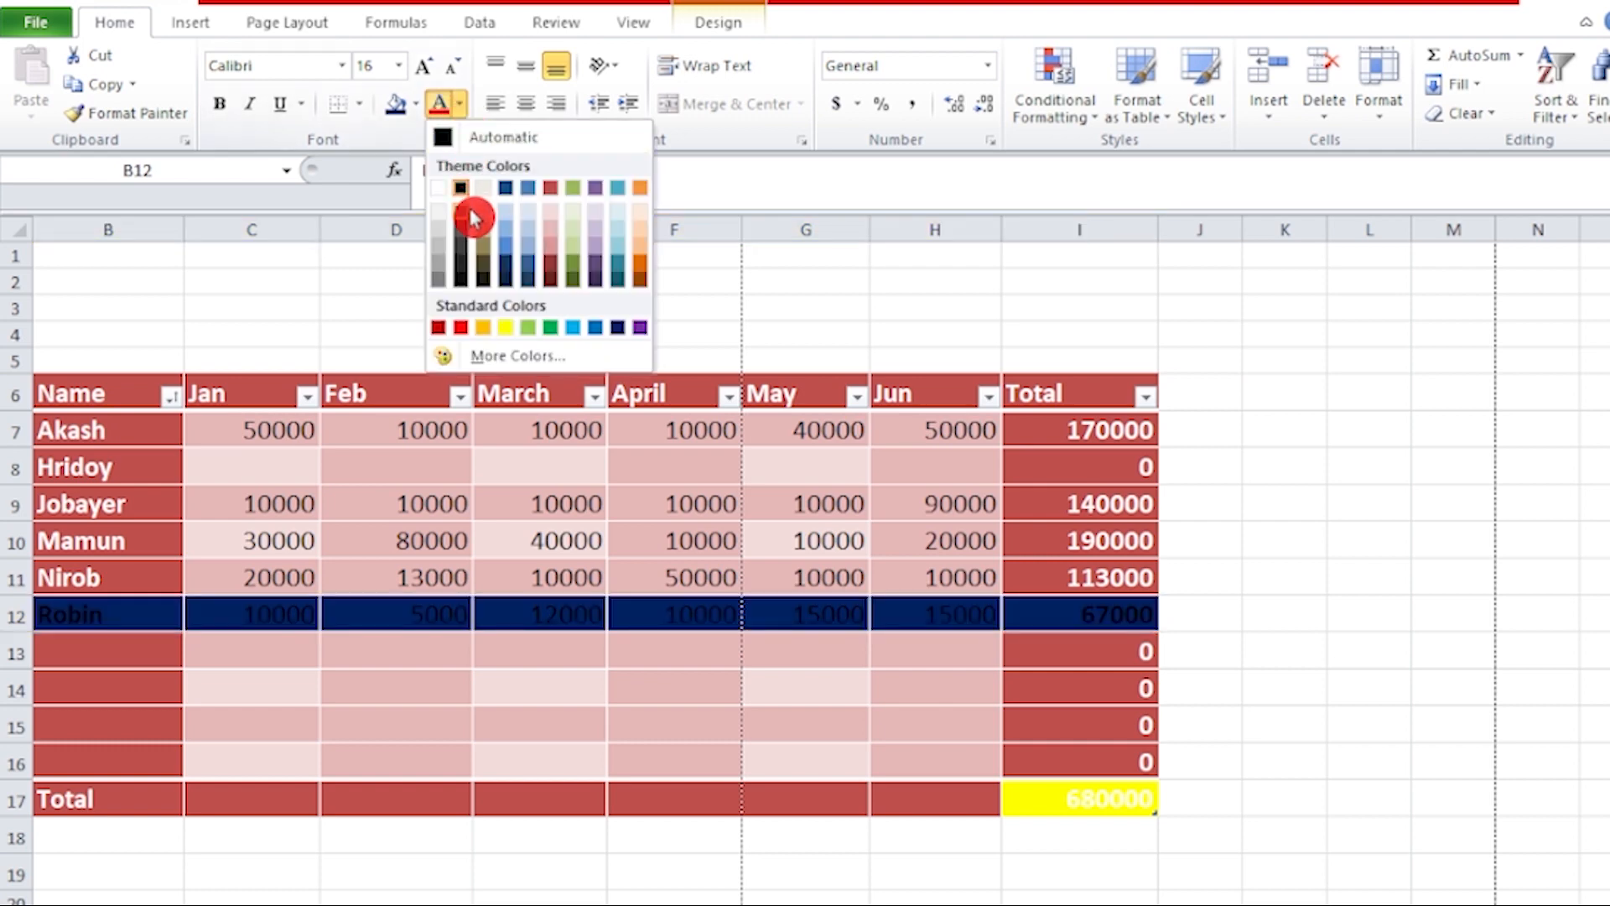
left_click(468, 327)
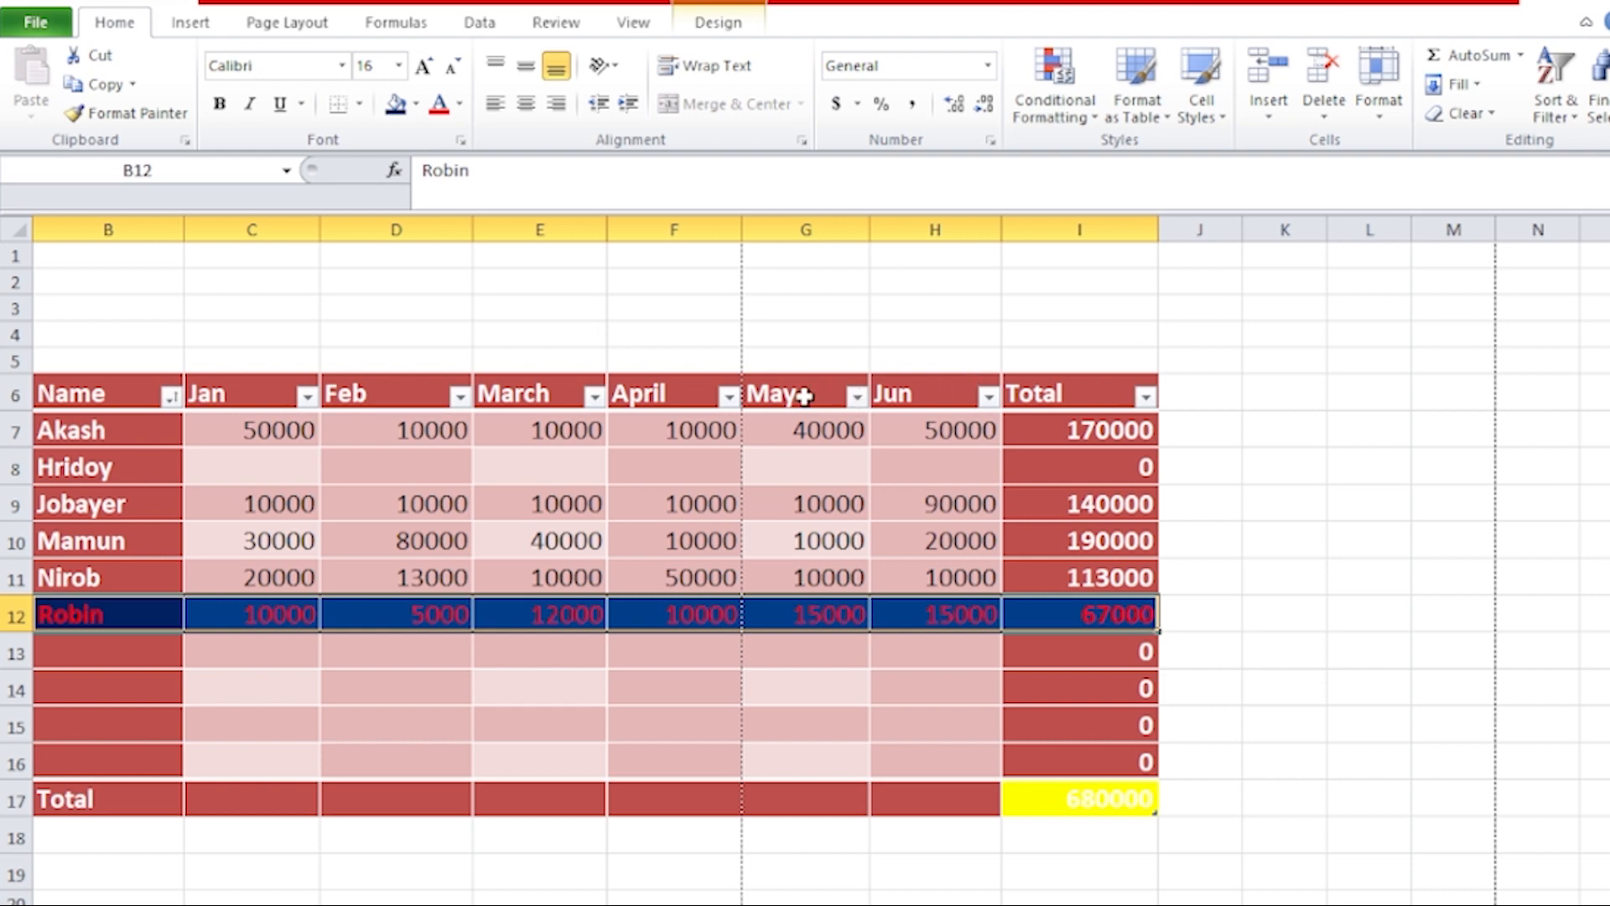
- Try to insert a table column to the left of the Jun column
left_click(937, 392)
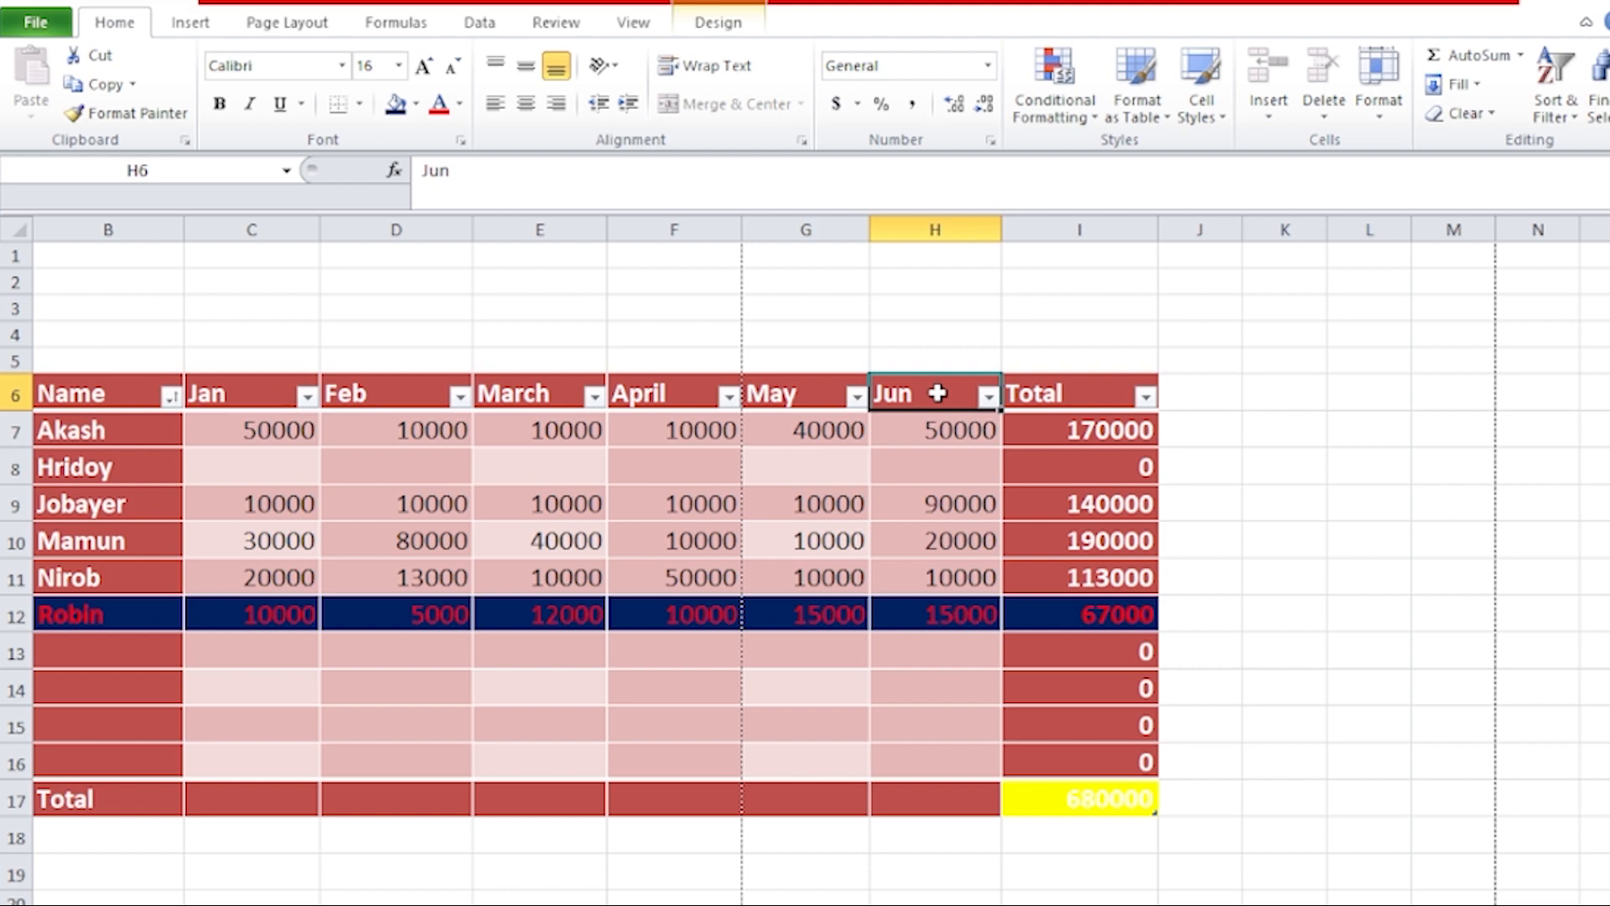
right_click(937, 392)
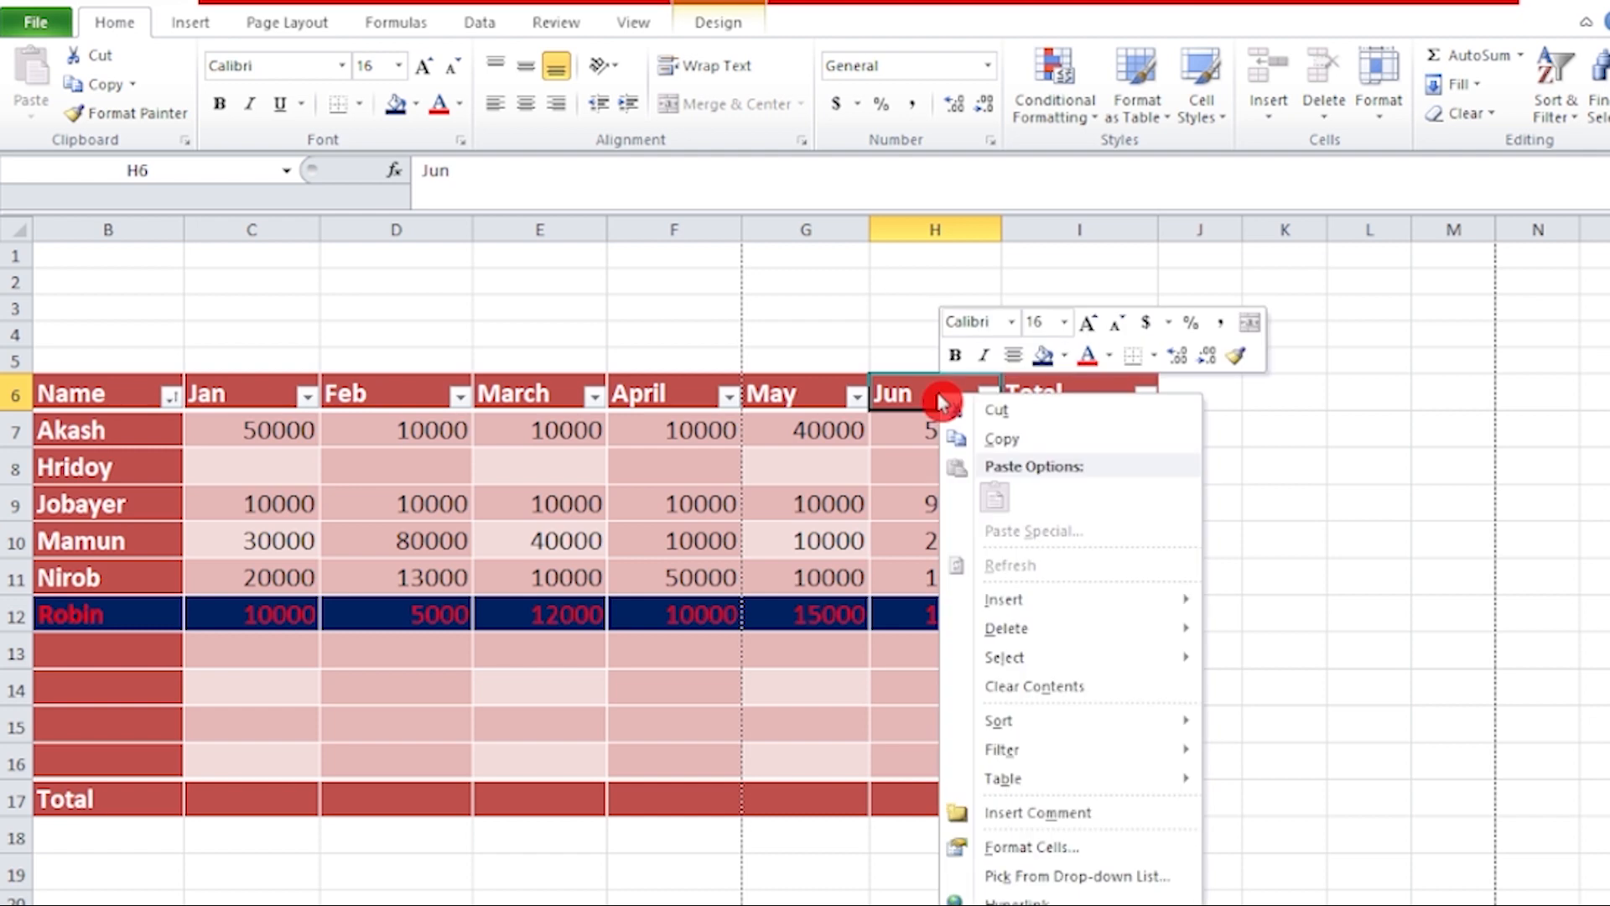
mouse_move(1065, 603)
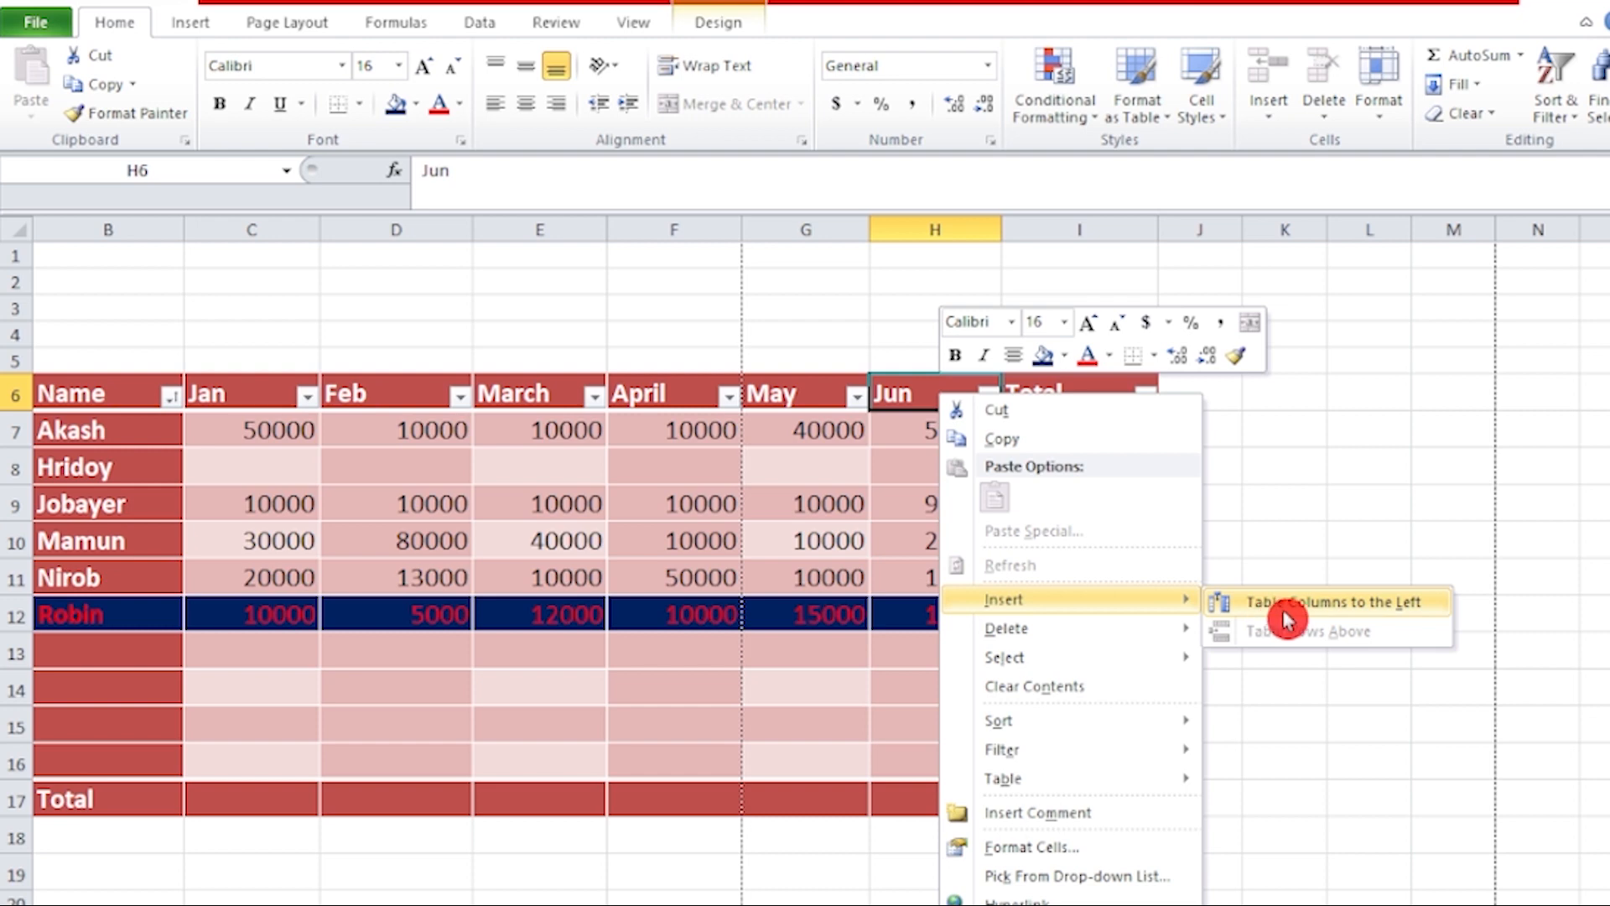
left_click(1384, 610)
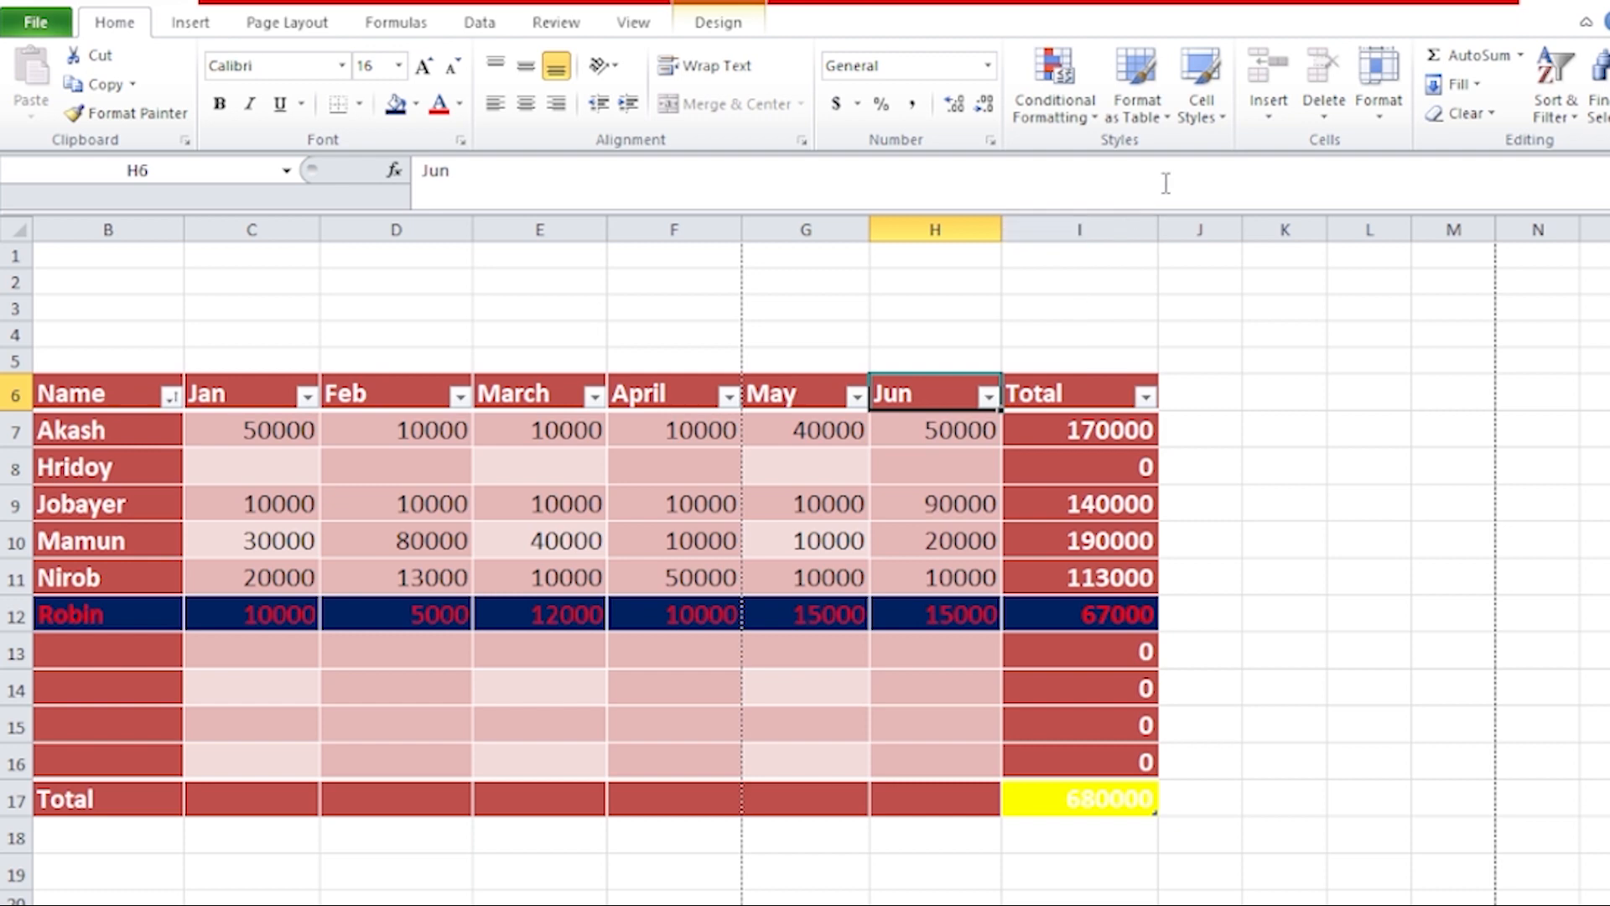
left_click(751, 278)
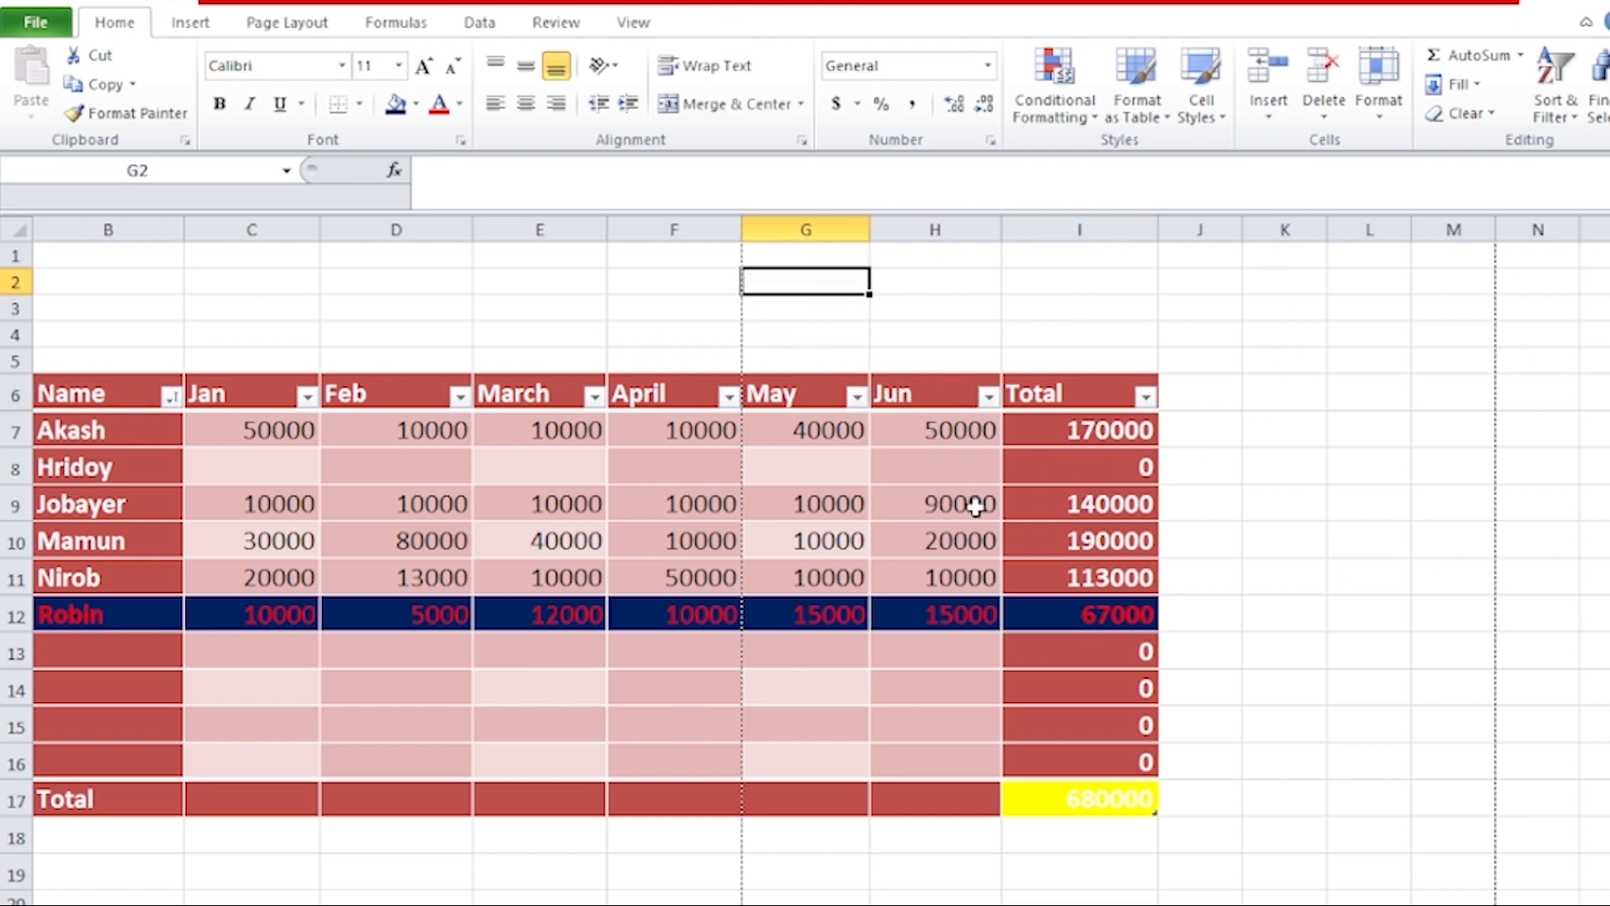
- Insert a table column to the left of Jun, starting from the Jun header cell H6
left_click(932, 391)
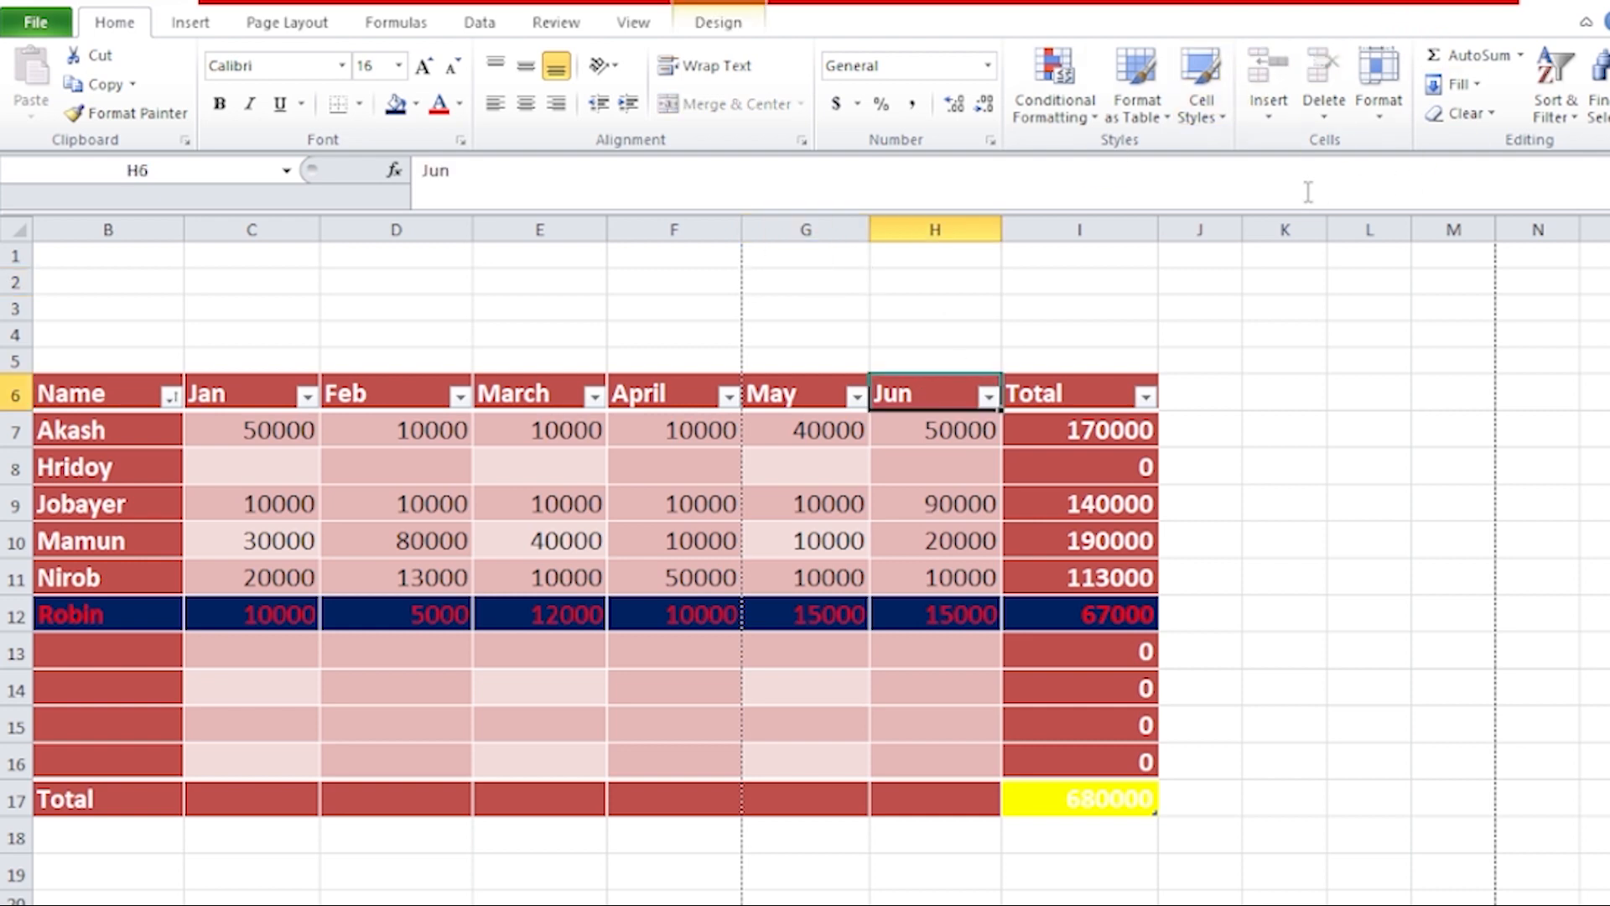
left_click(1275, 109)
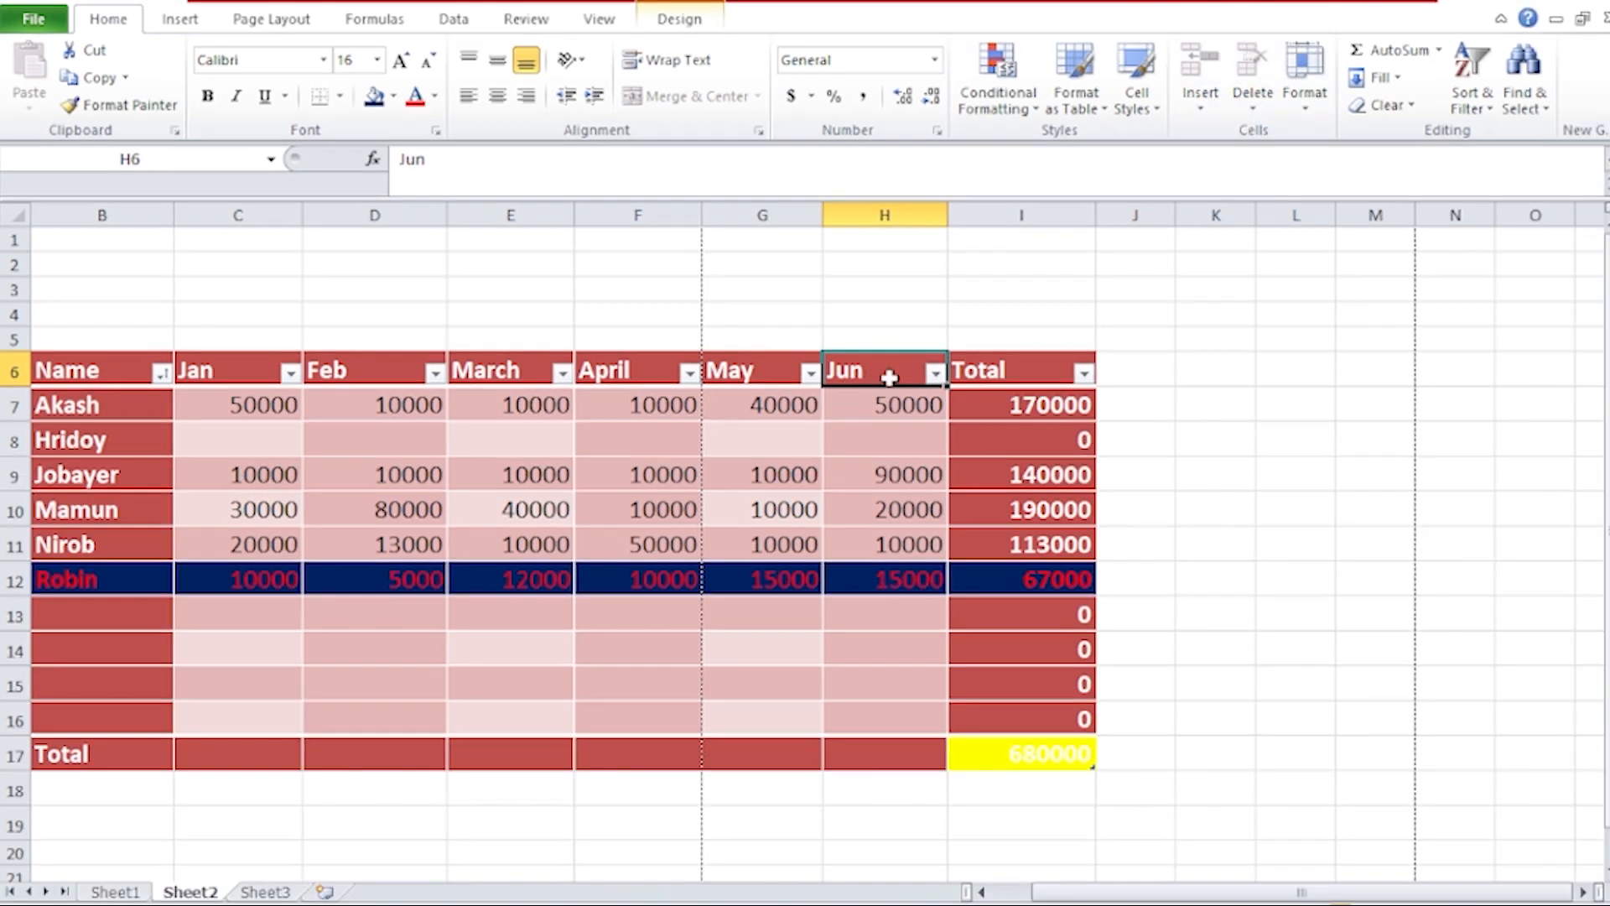
left_click(1258, 109)
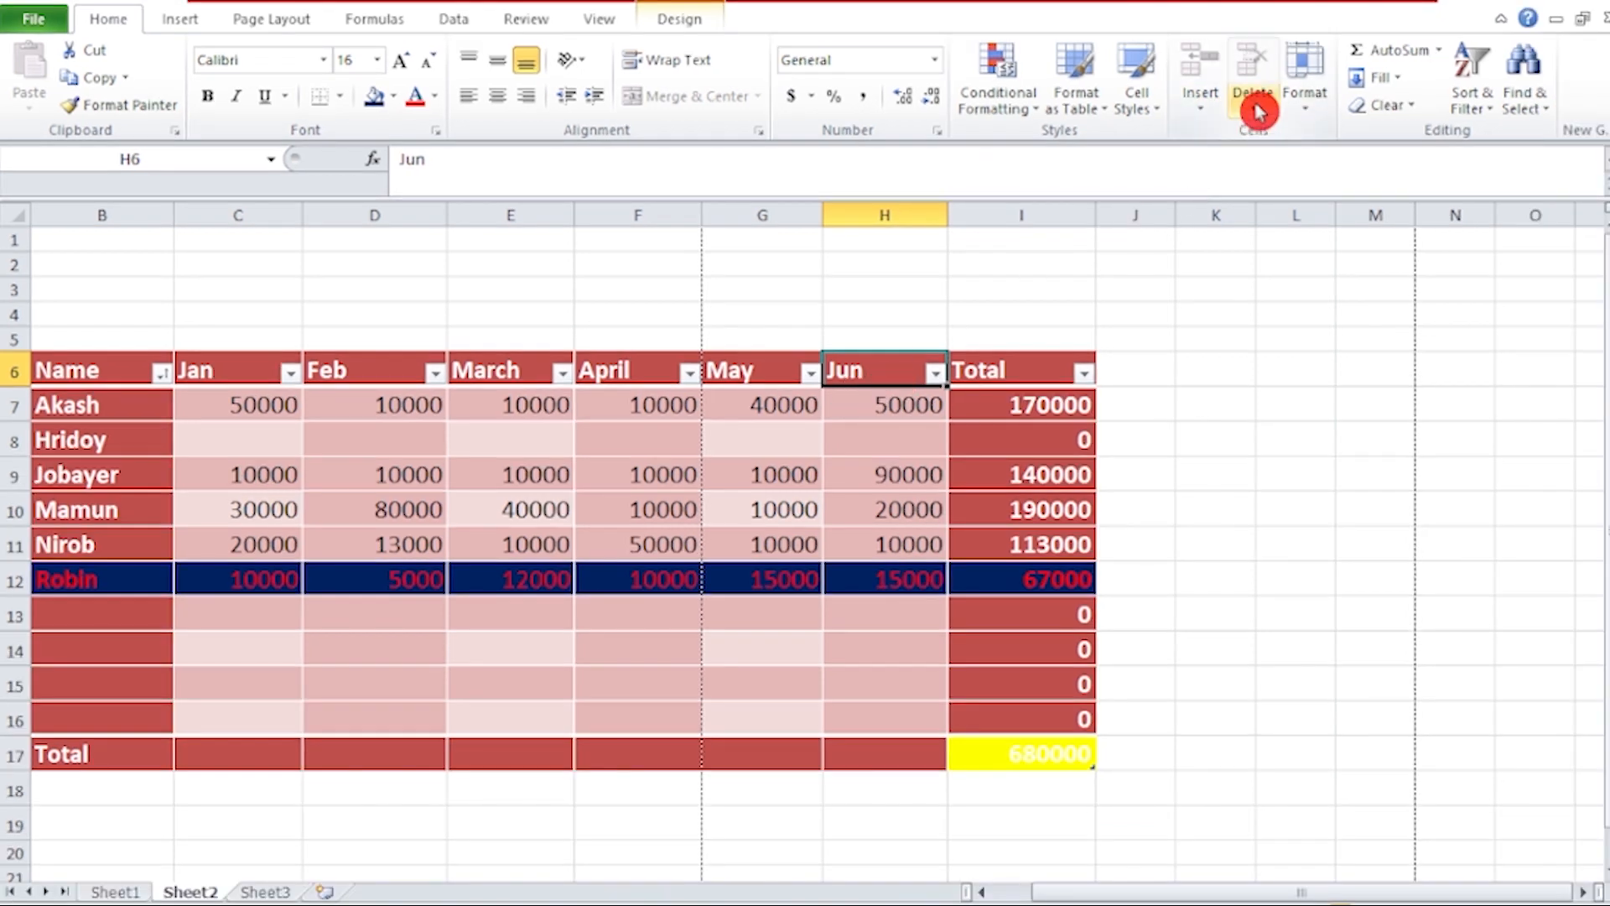
left_click(1210, 117)
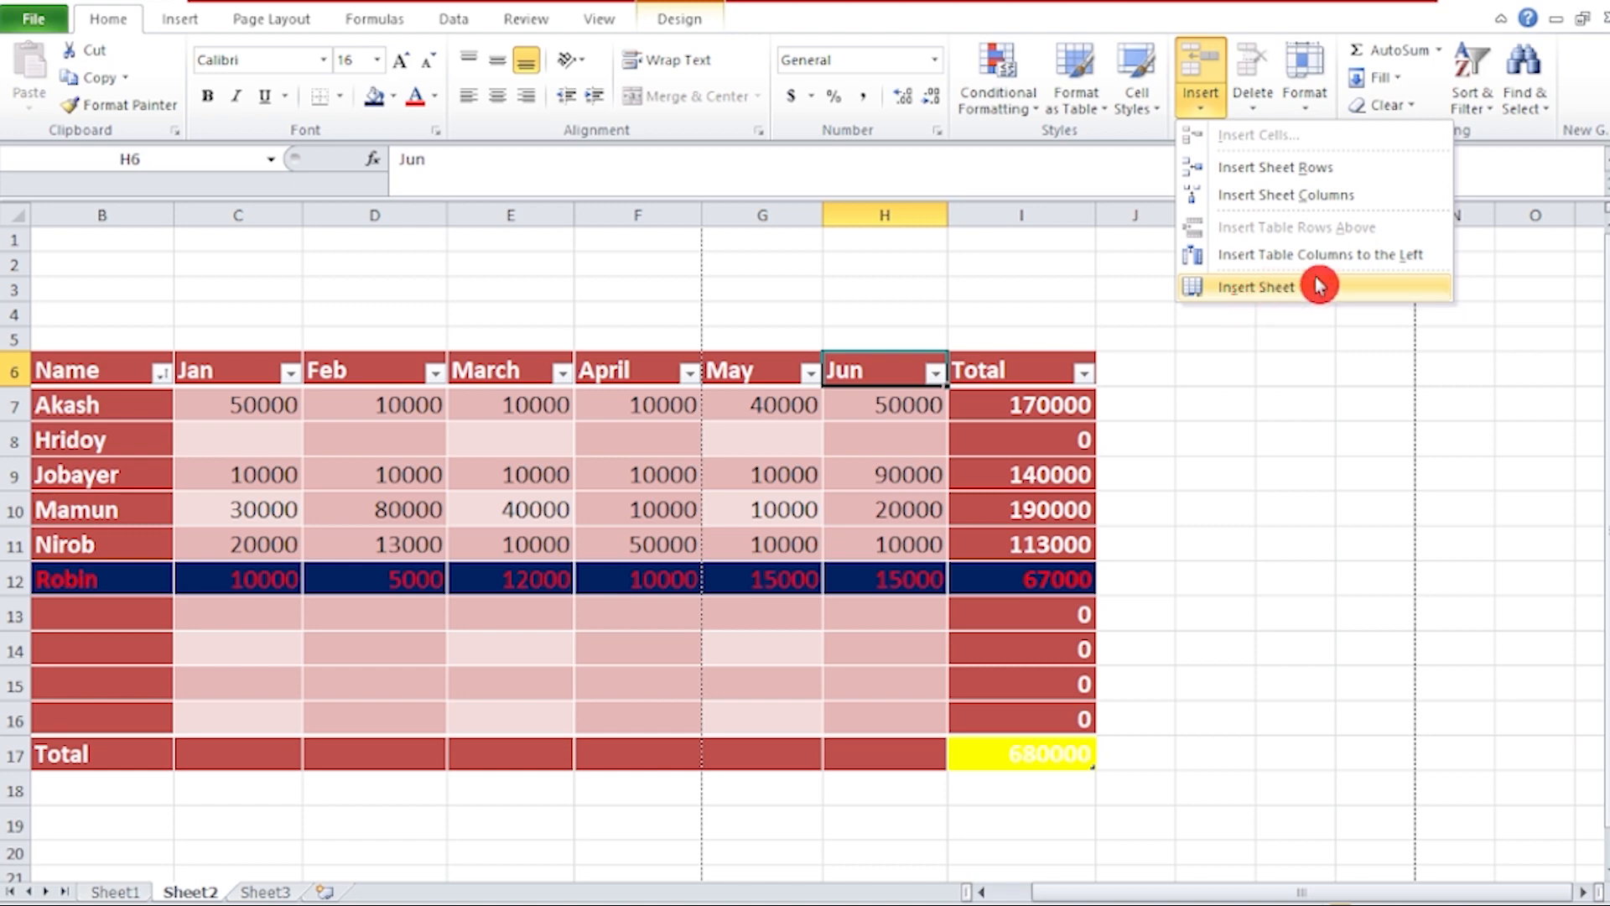
left_click(1379, 255)
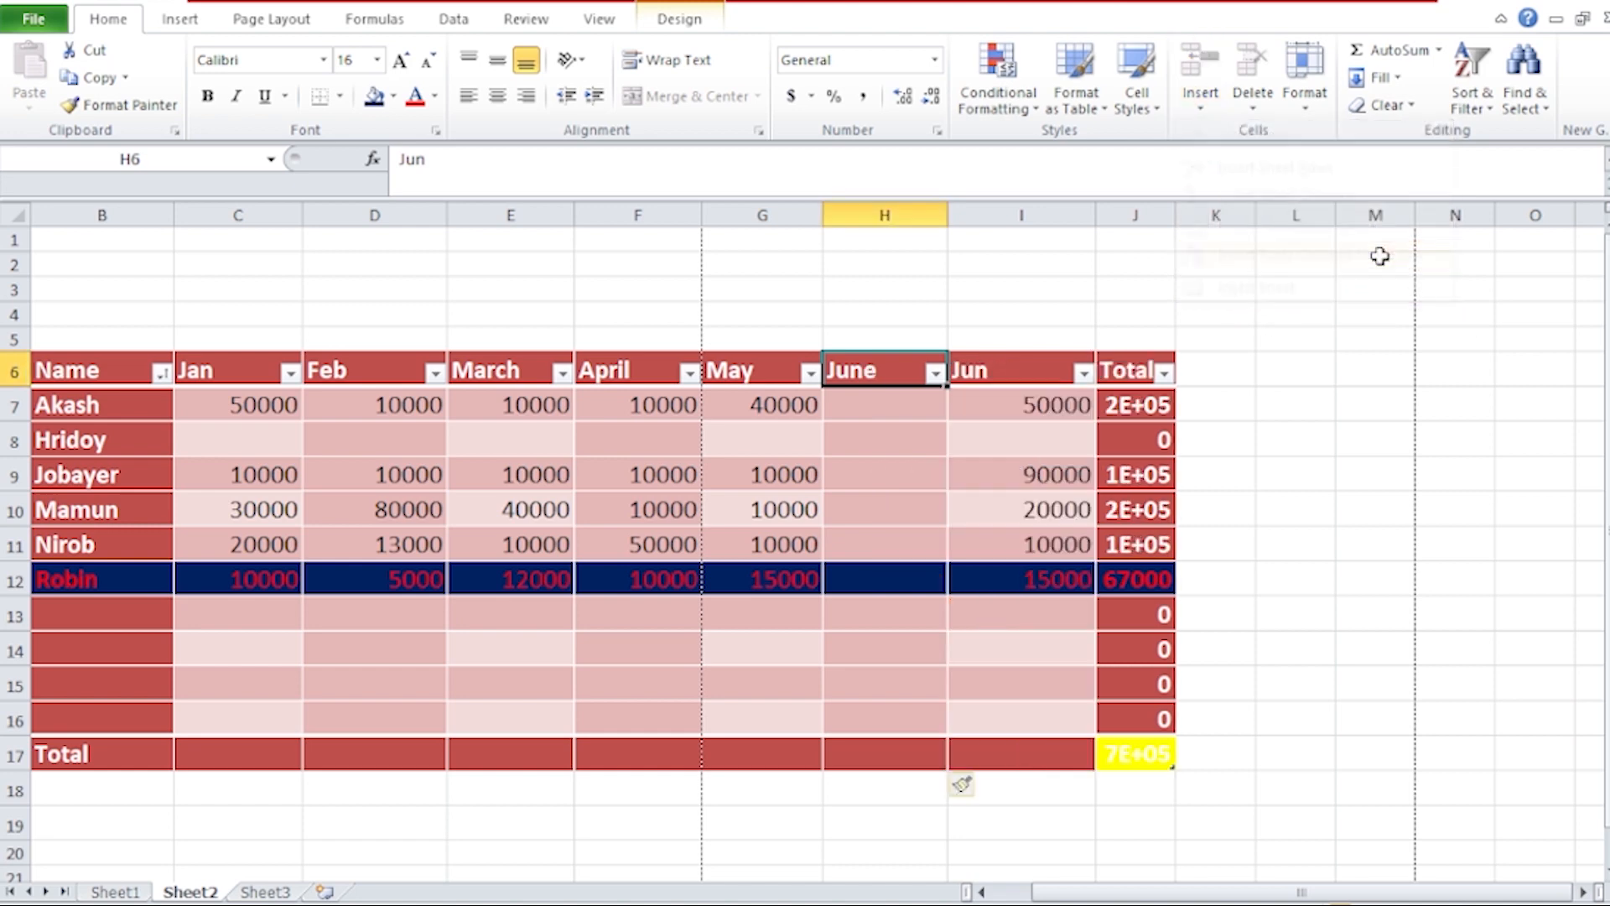
left_click(1016, 362)
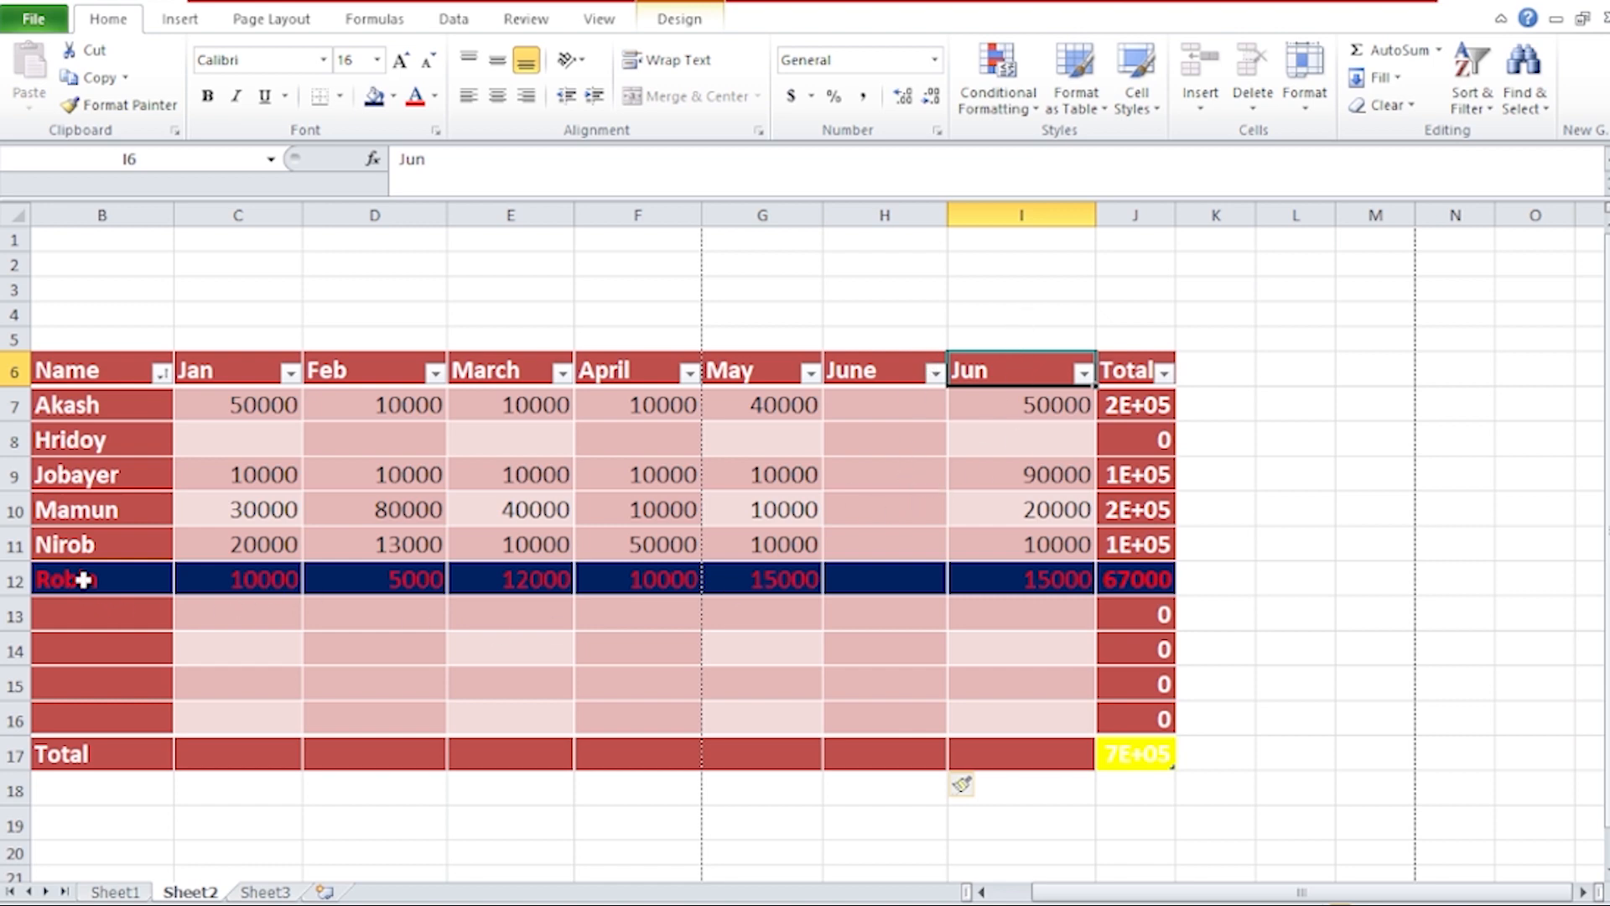
- Insert a new table row above the dark blue row 12
left_click(84, 579)
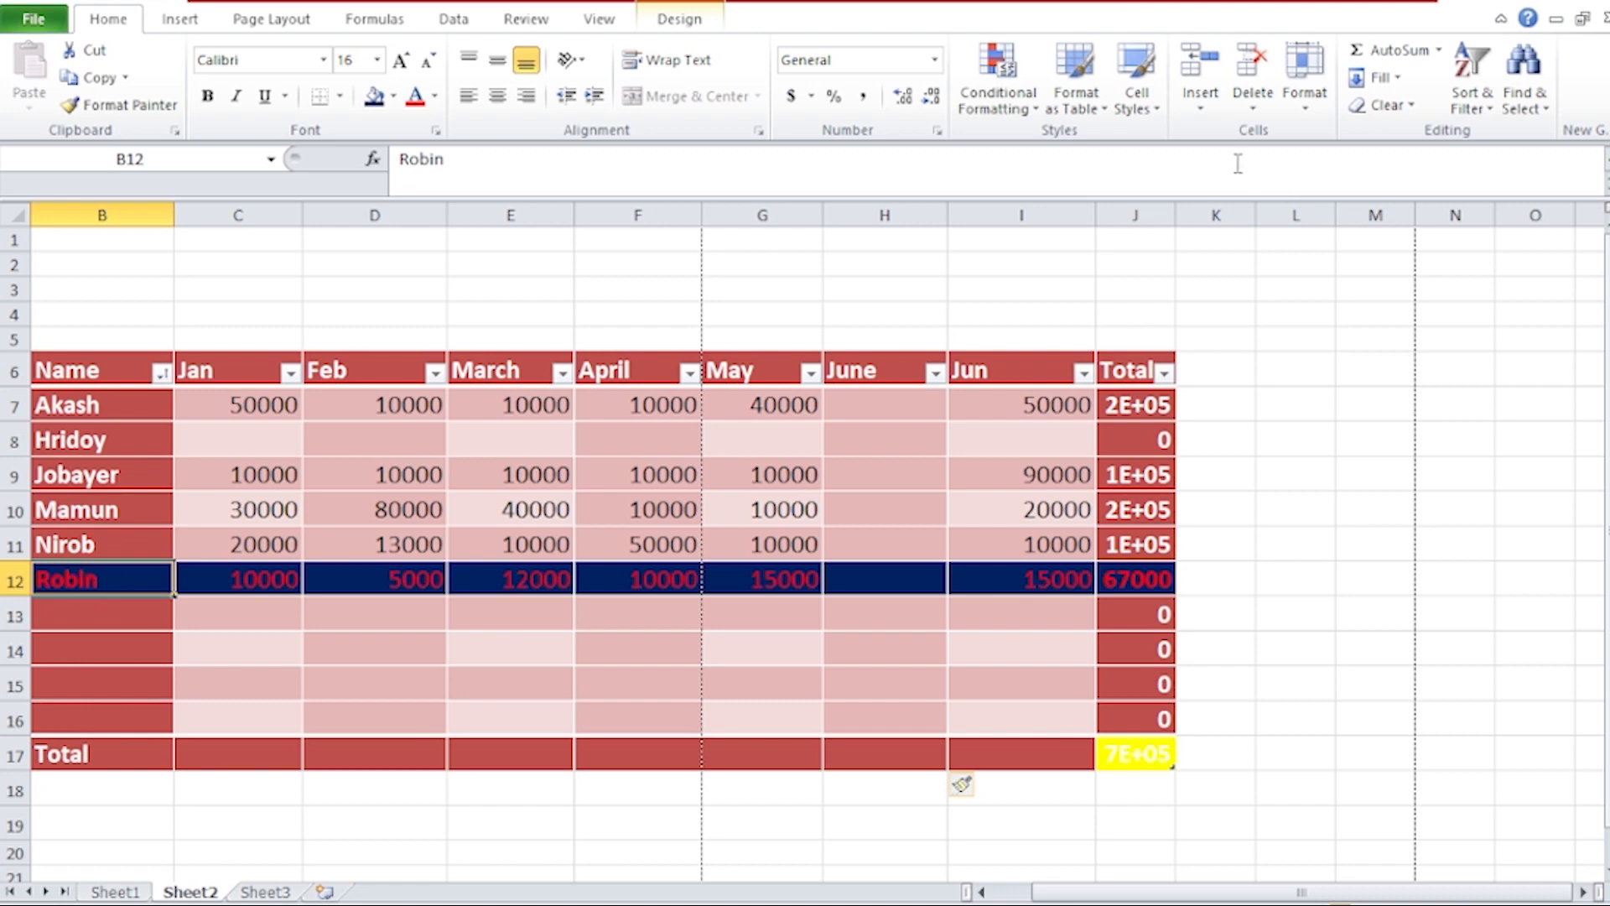
left_click(1208, 113)
left_click(1213, 117)
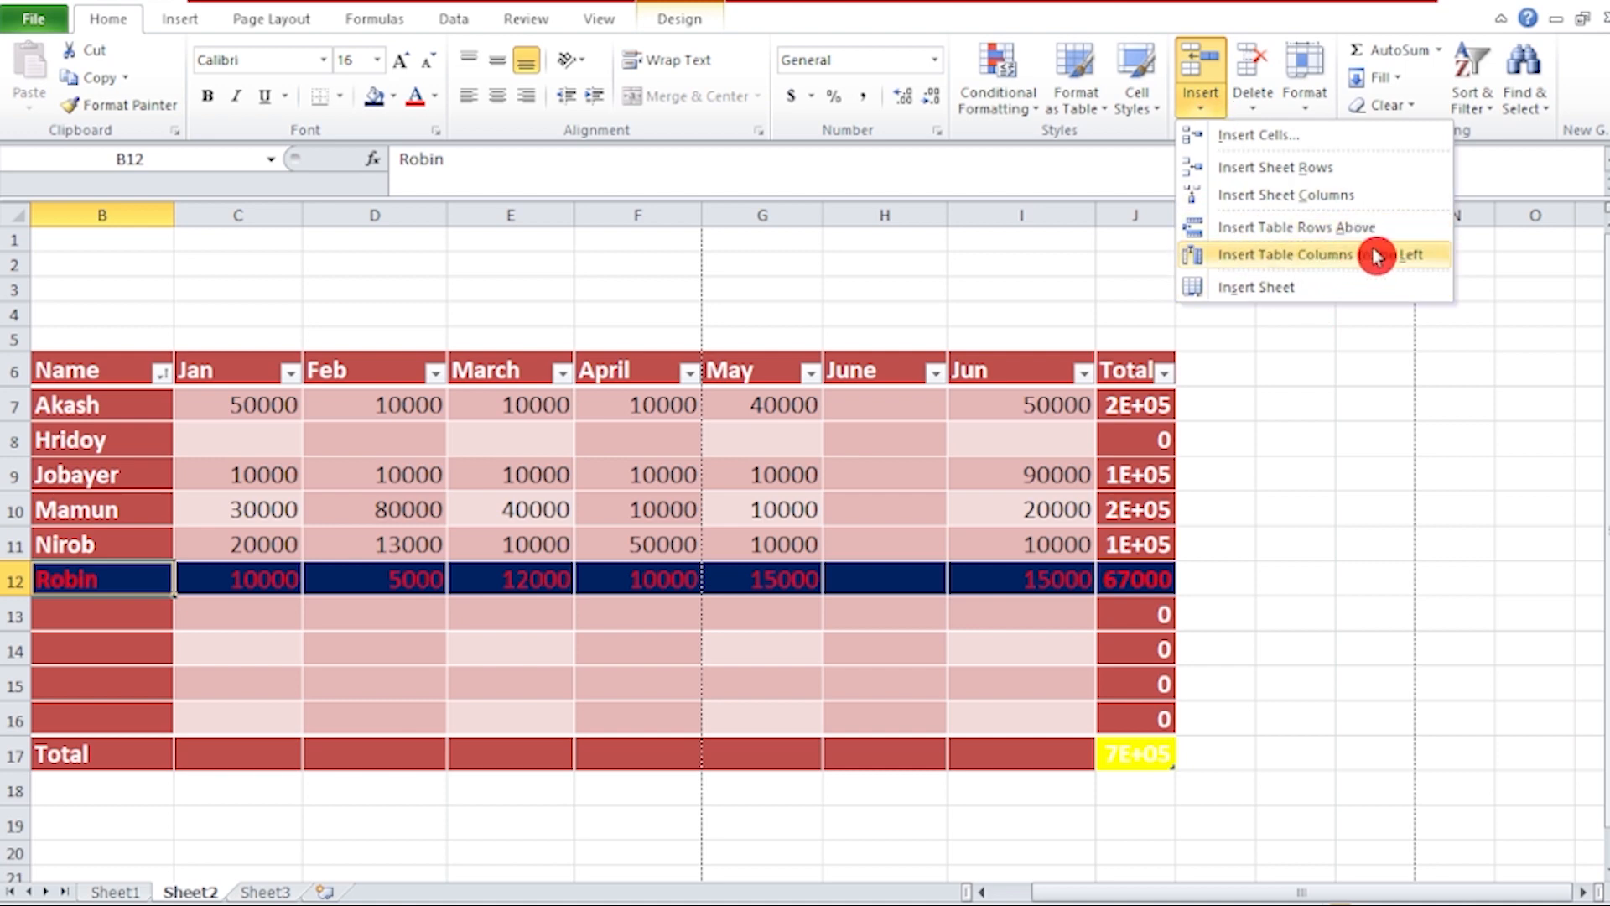
left_click(1359, 228)
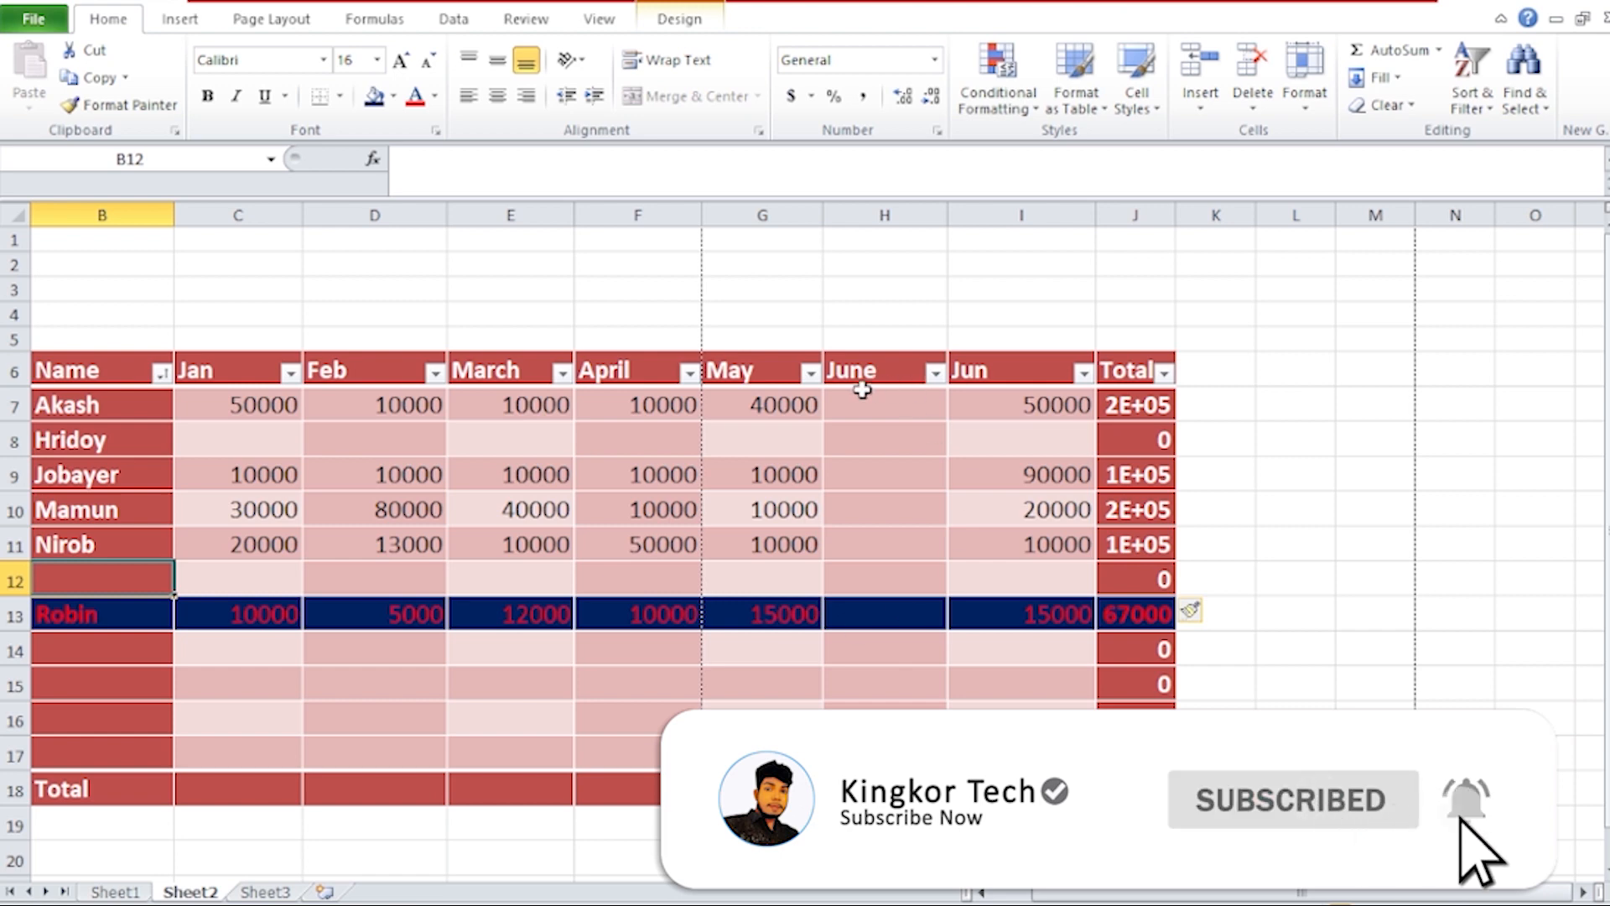
- Delete the empty sheet column H between May and Jun
left_click(895, 209)
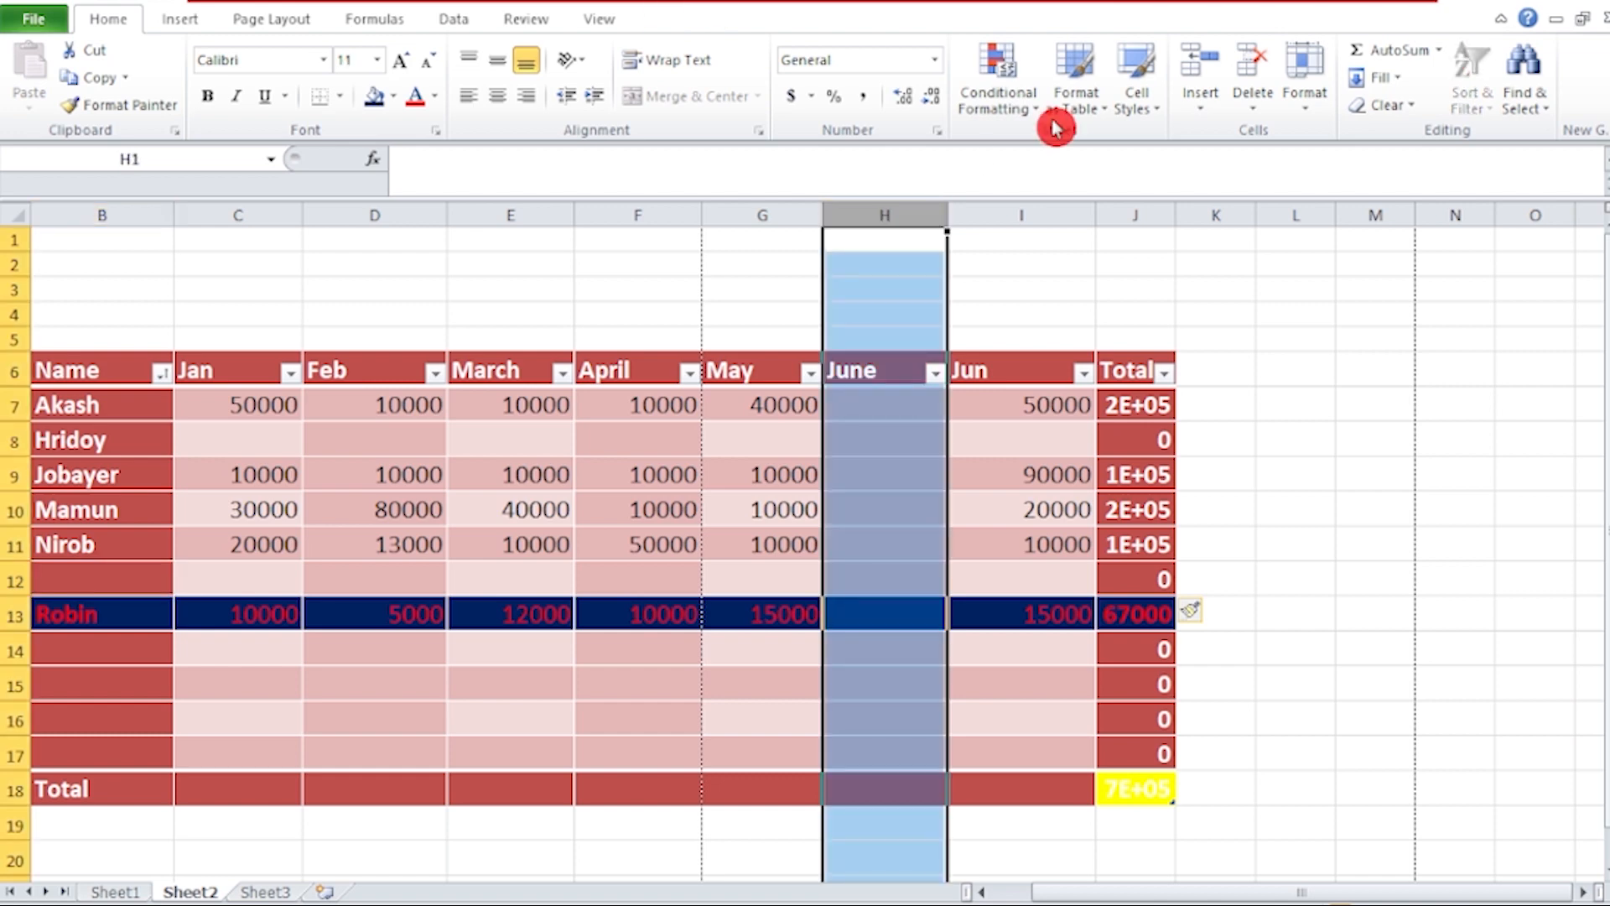
left_click(1266, 117)
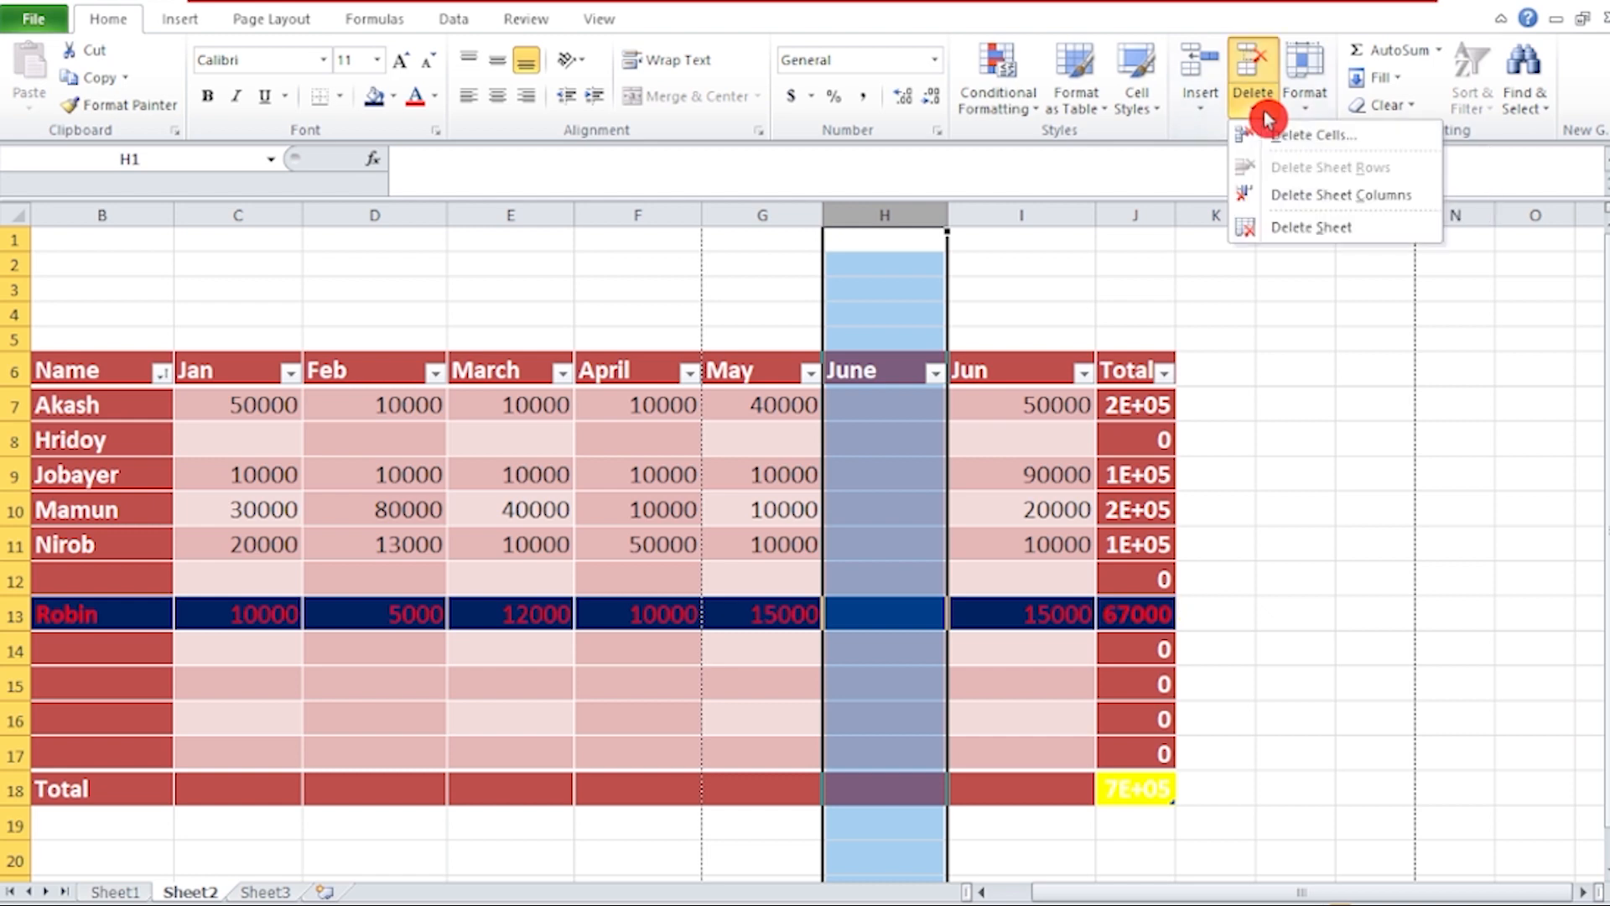
left_click(1314, 202)
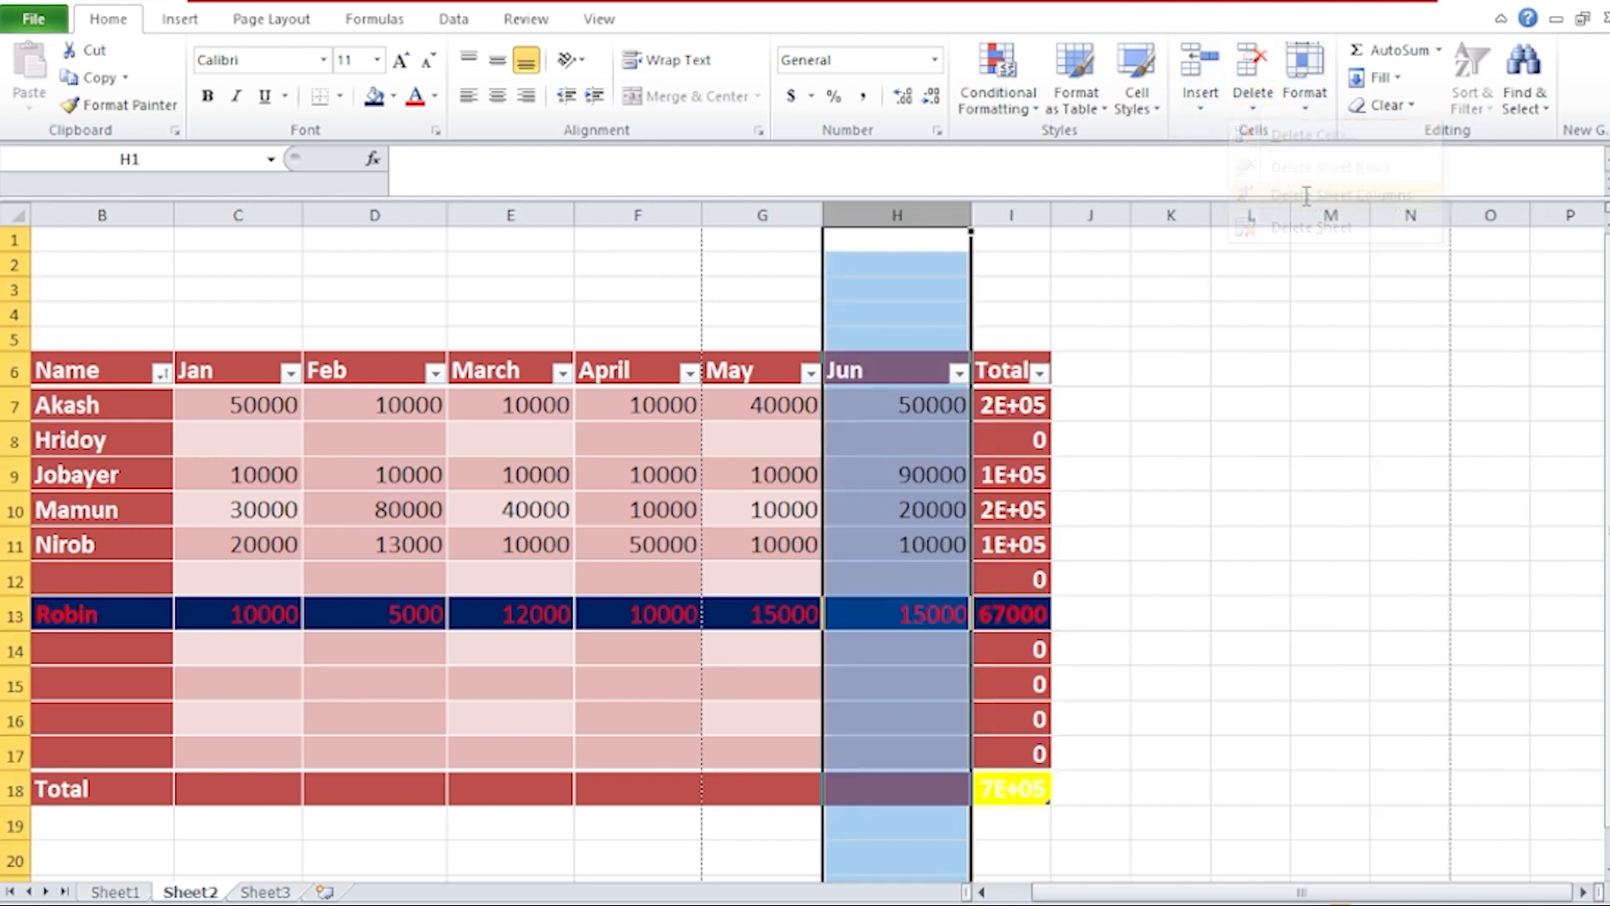
left_click(1141, 405)
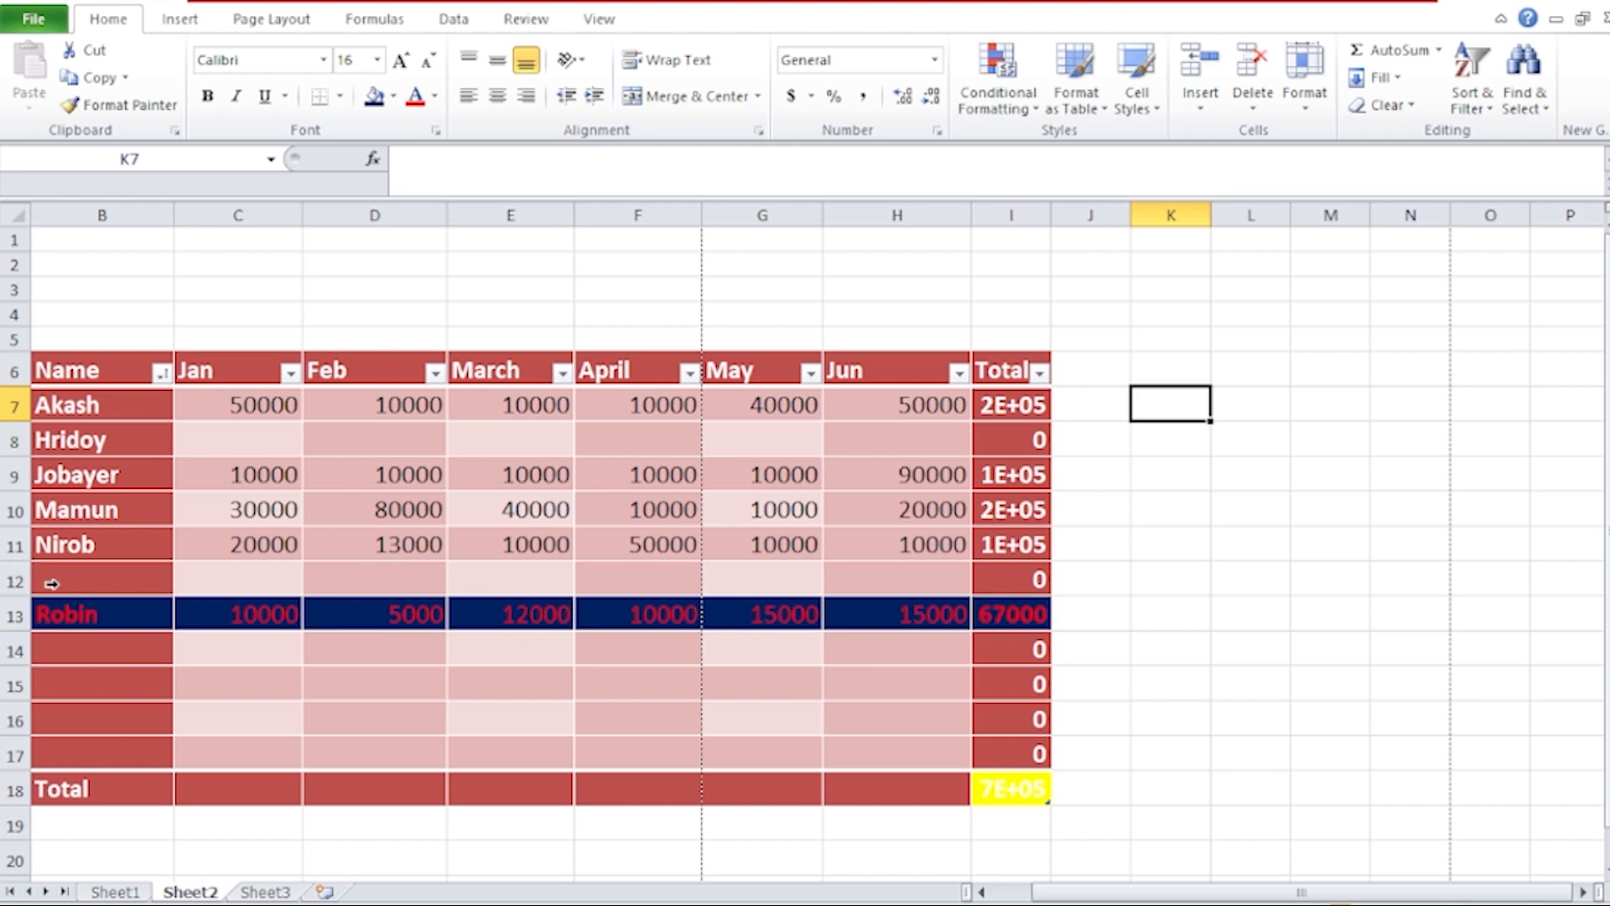
- Delete the empty sheet row 12 above the dark blue row
left_click(17, 576)
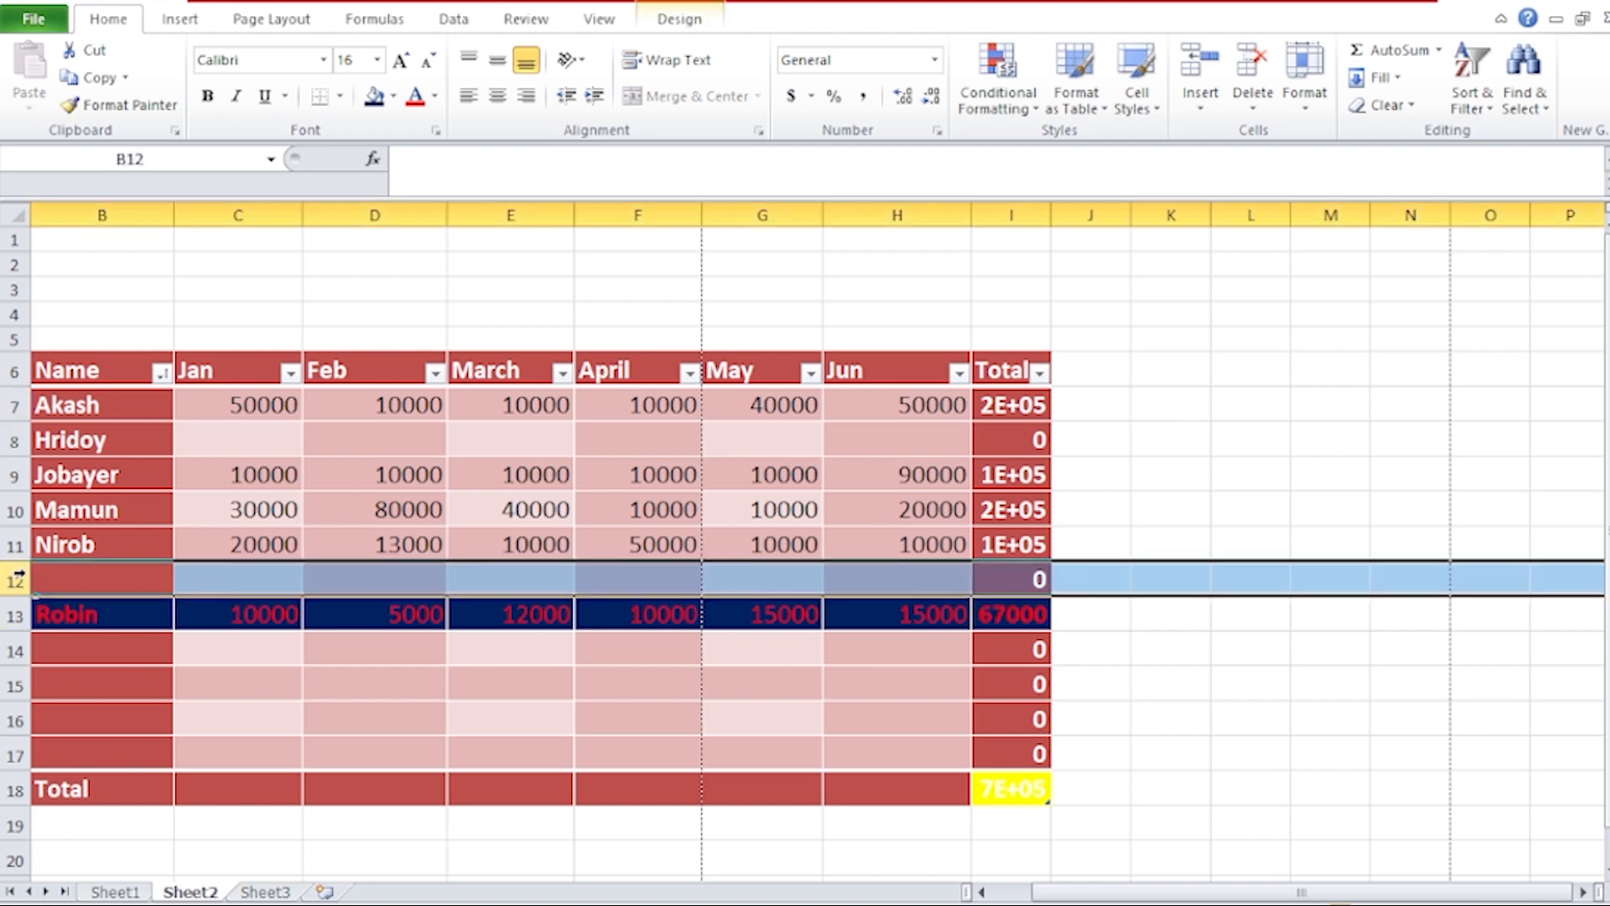
right_click(25, 578)
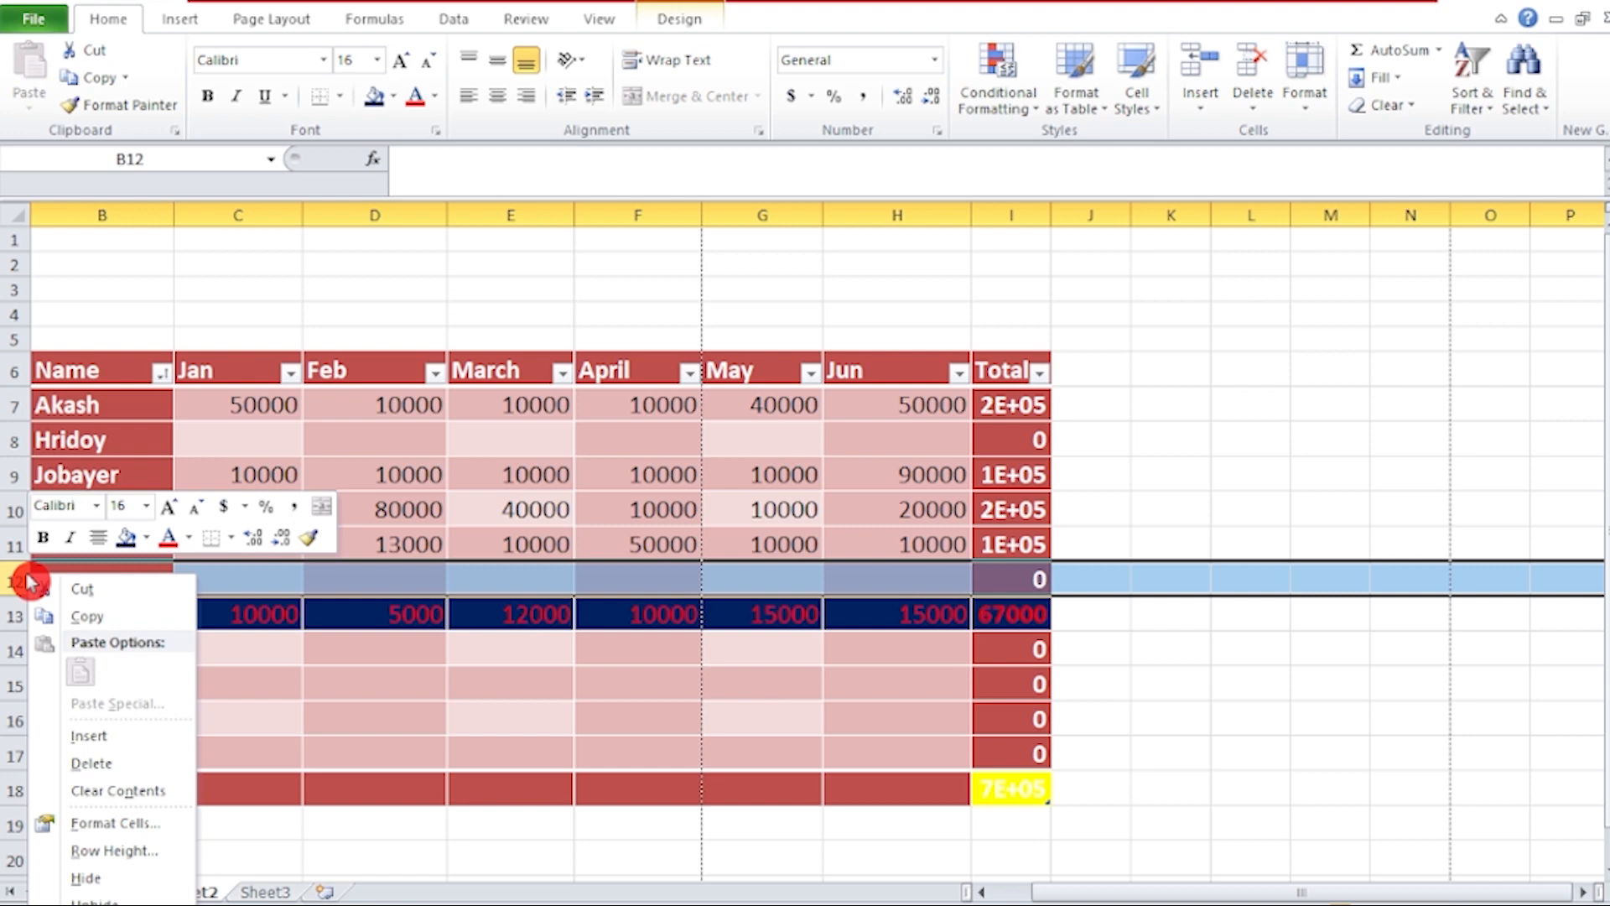
left_click(92, 763)
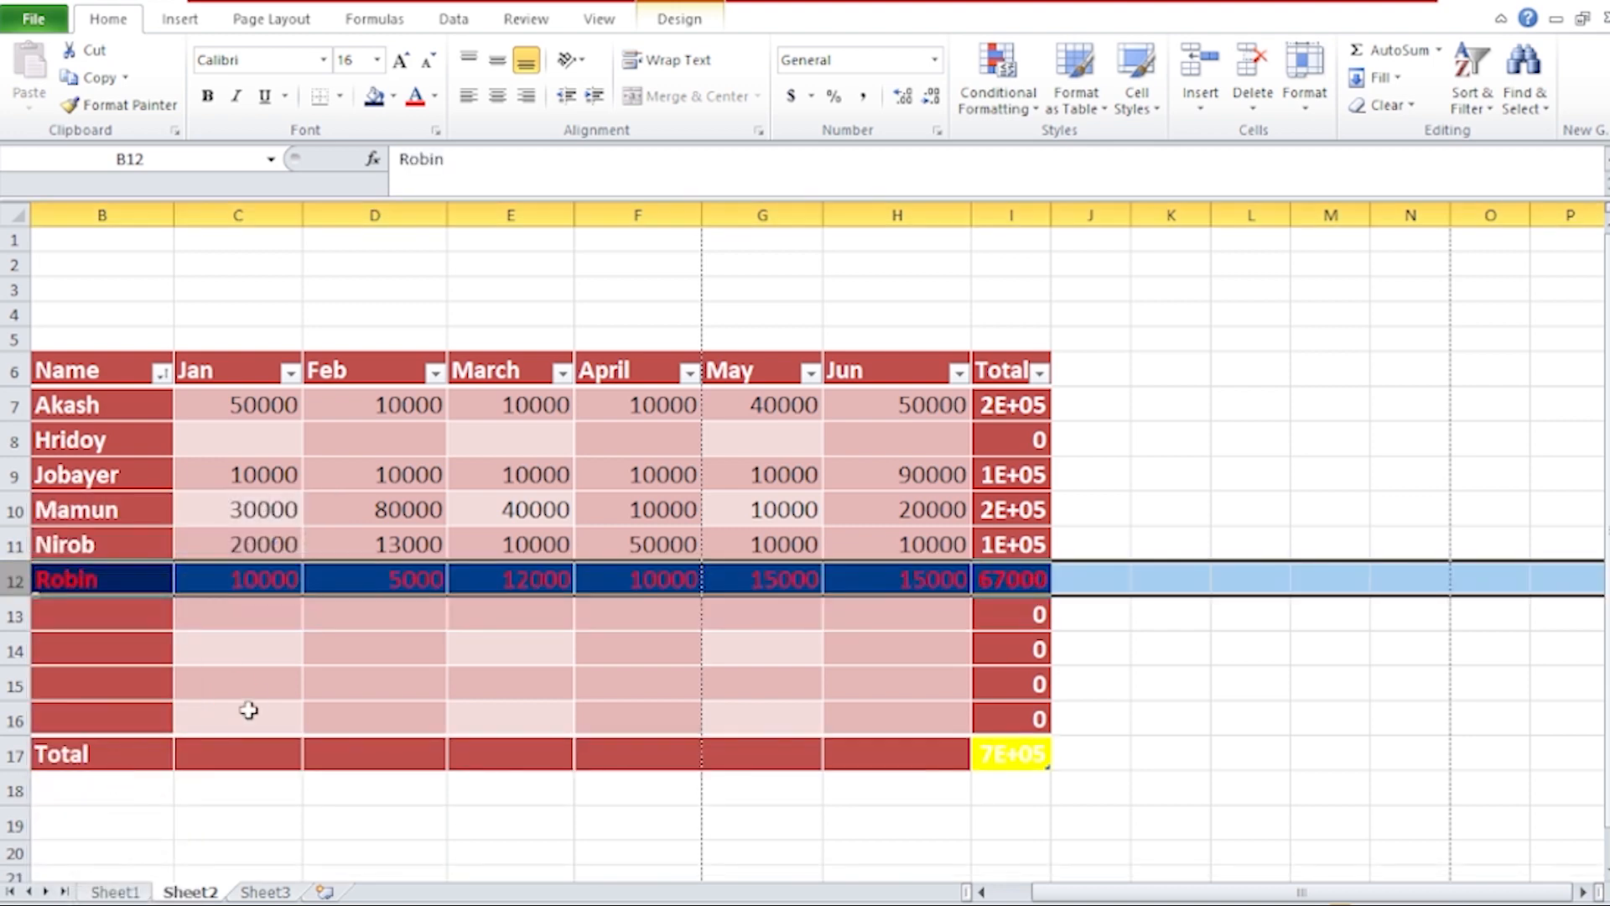